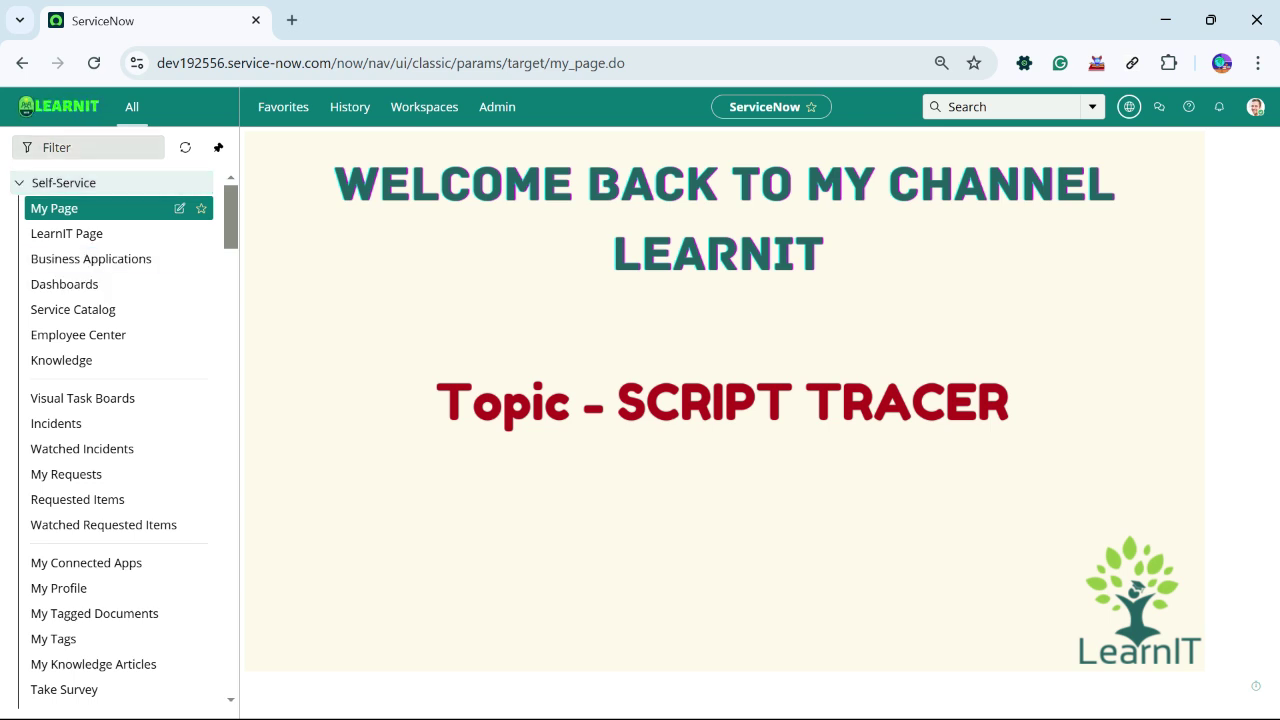
# - Launch the Script Tracer from the navigator in its own, smaller window
pyautogui.write('scrip')
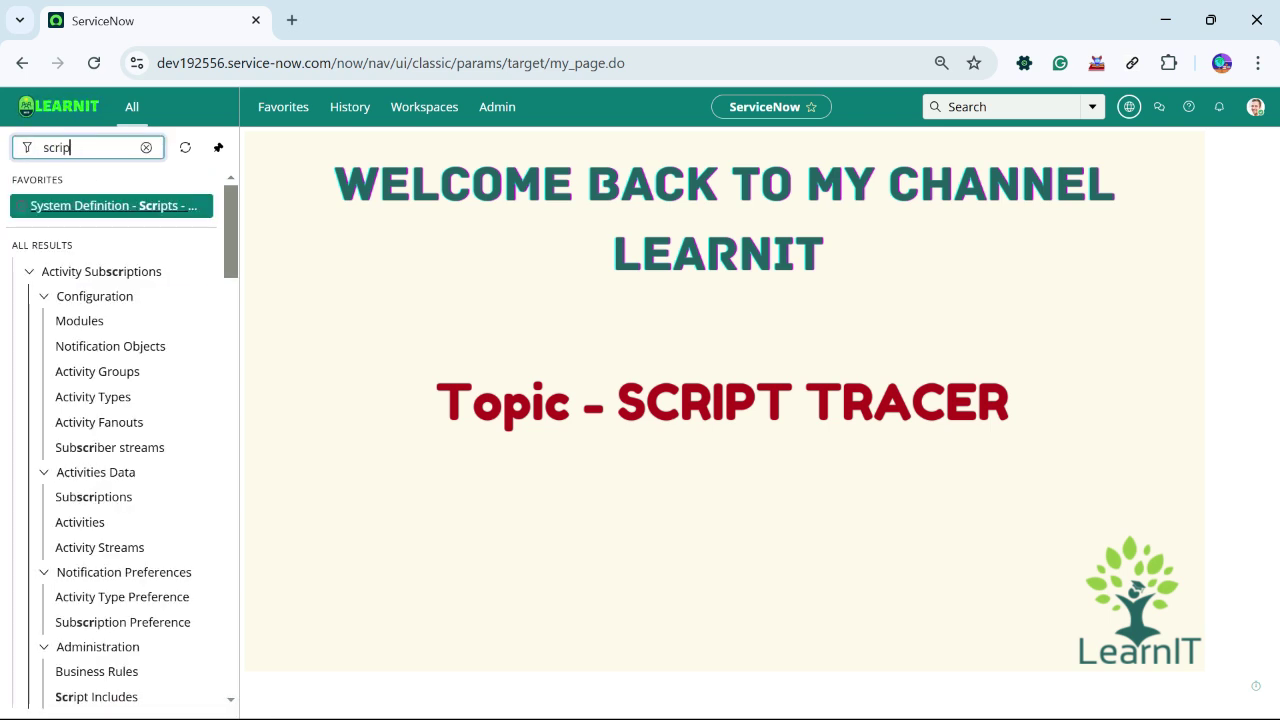
pyautogui.write('t tracer')
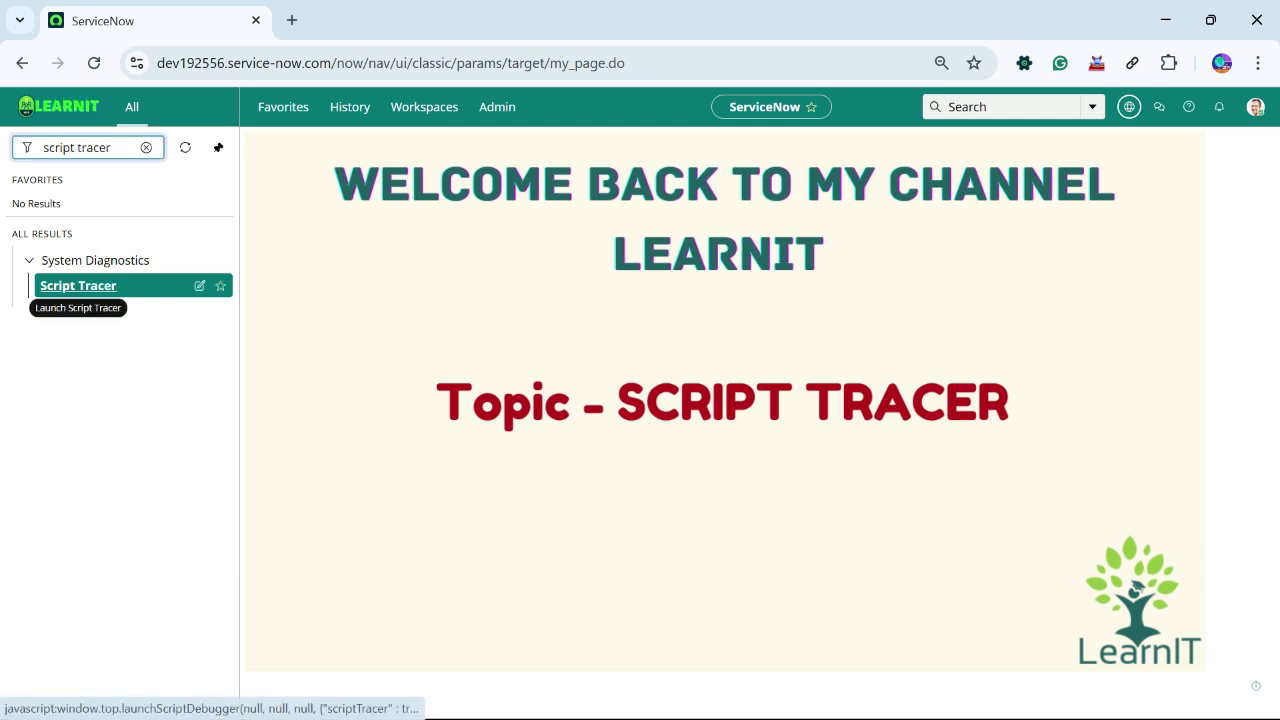
pyautogui.click(78, 285)
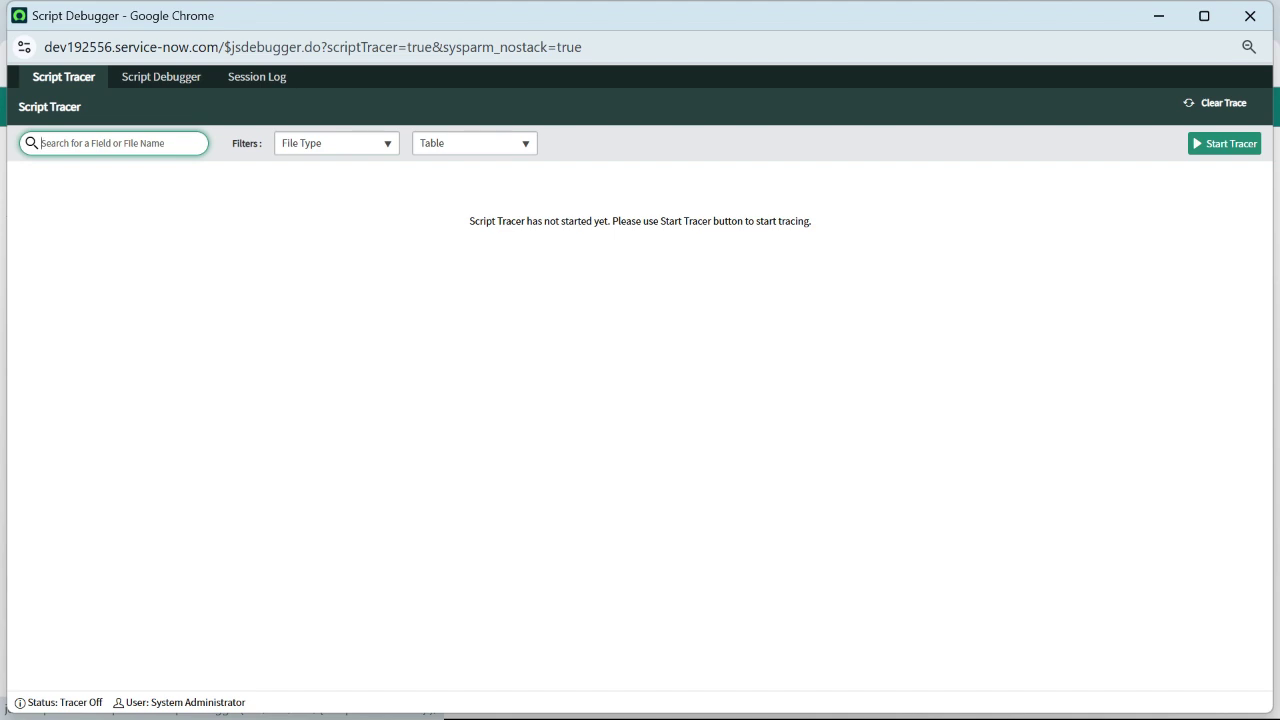
pyautogui.moveTo(615, 15); pyautogui.dragTo(655, 330)
# - Load incident.list from the navigator filter to show the Incidents list
pyautogui.click(80, 147)
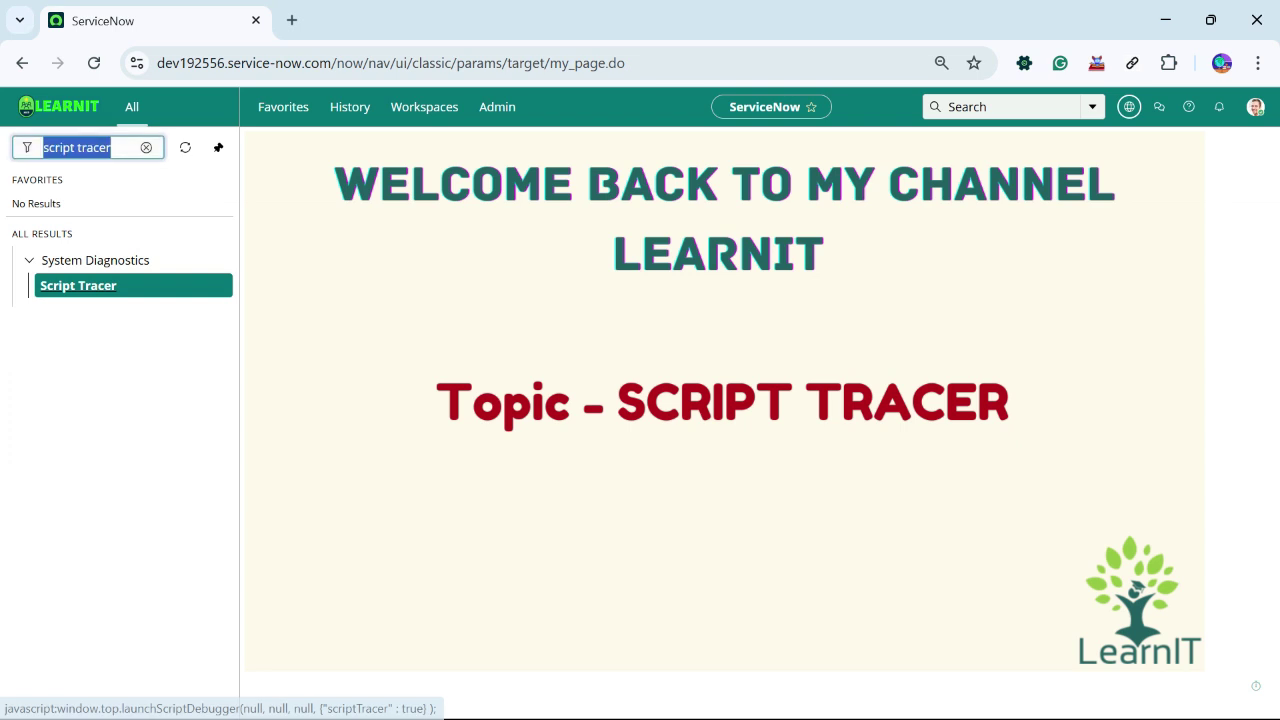
pyautogui.write('incident.list')
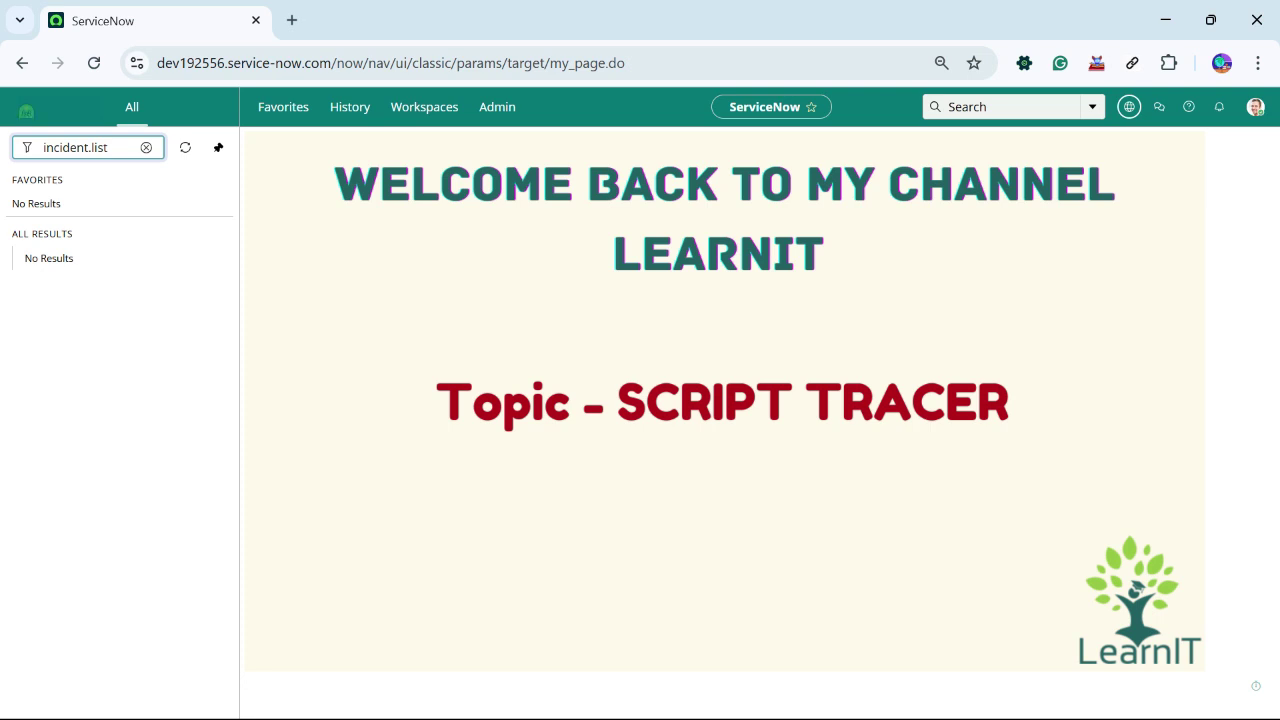
pyautogui.press('Return')
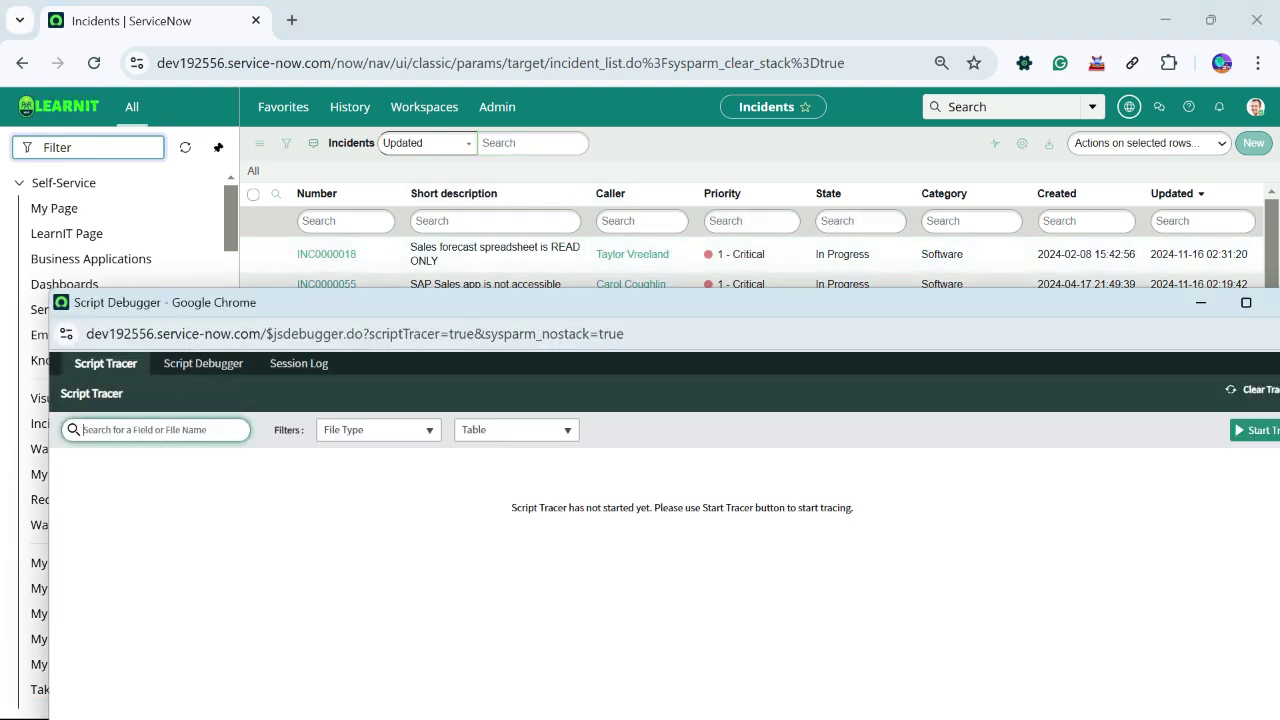
# - Start the Script Tracer and open incident INC0000018 from the list
pyautogui.moveTo(869, 305); pyautogui.dragTo(829, 275)
pyautogui.click(1224, 397)
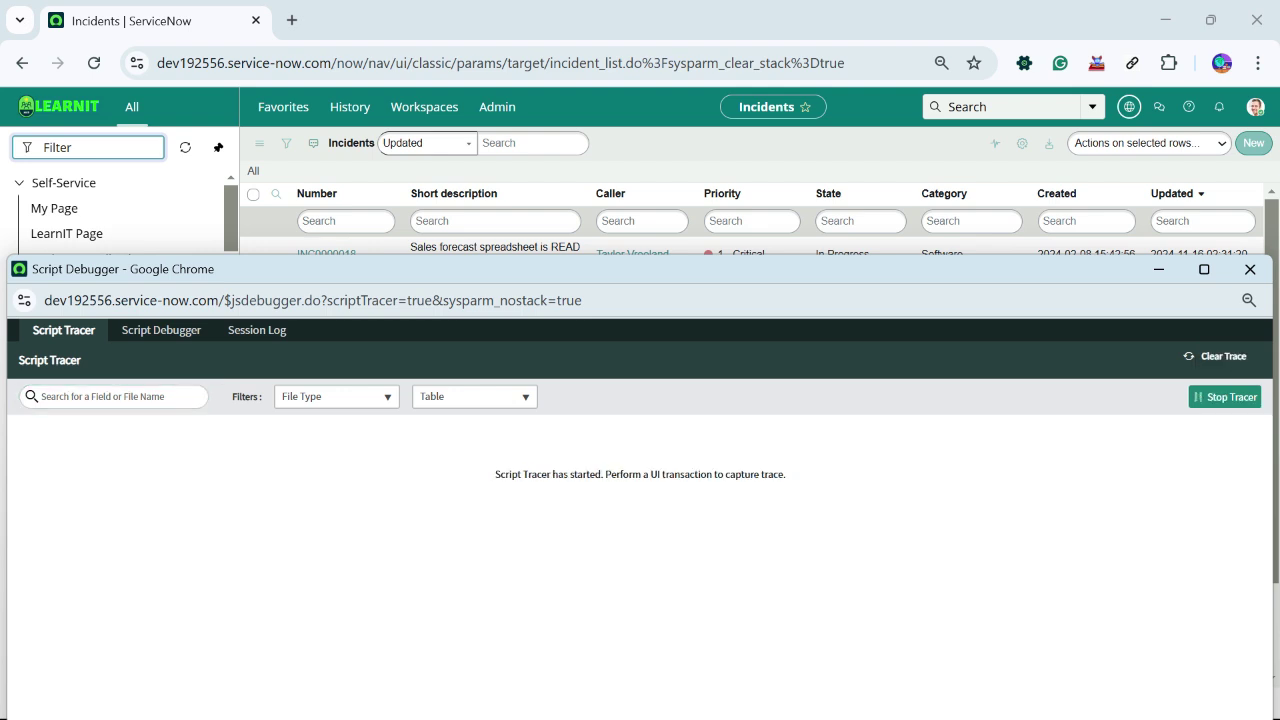
pyautogui.hotkey('alt', 'Tab')
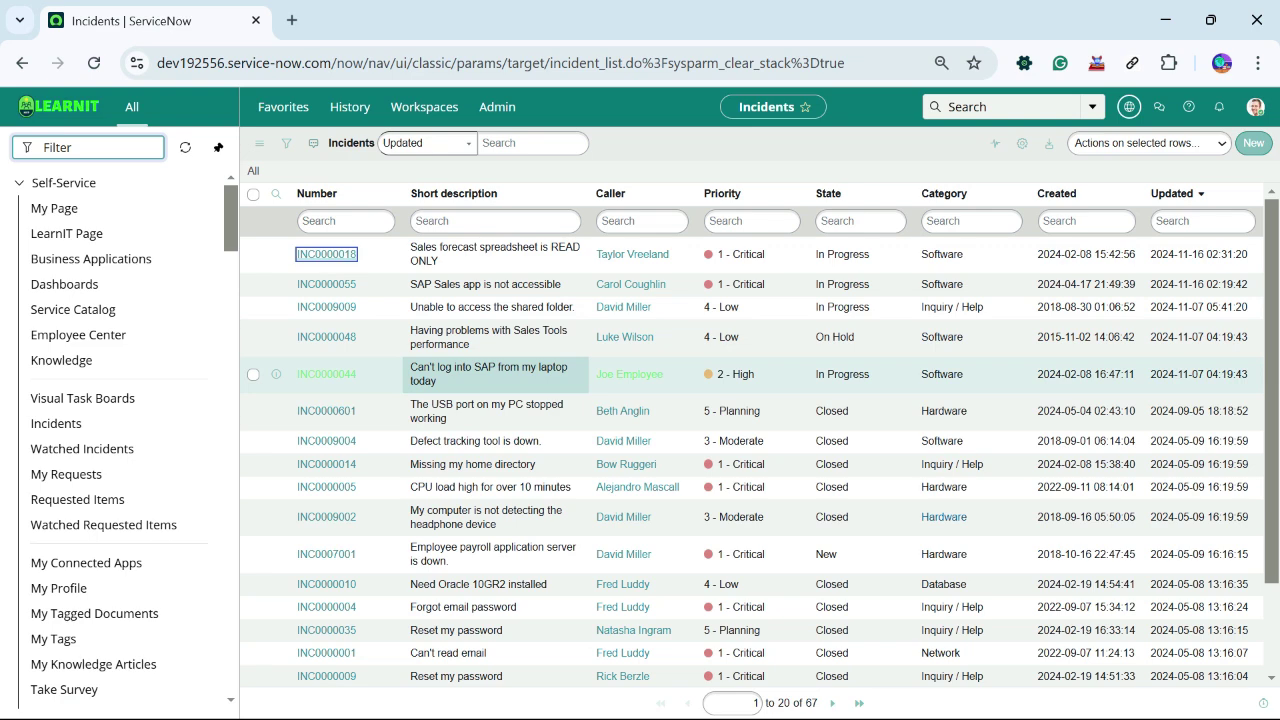
pyautogui.press('Return')
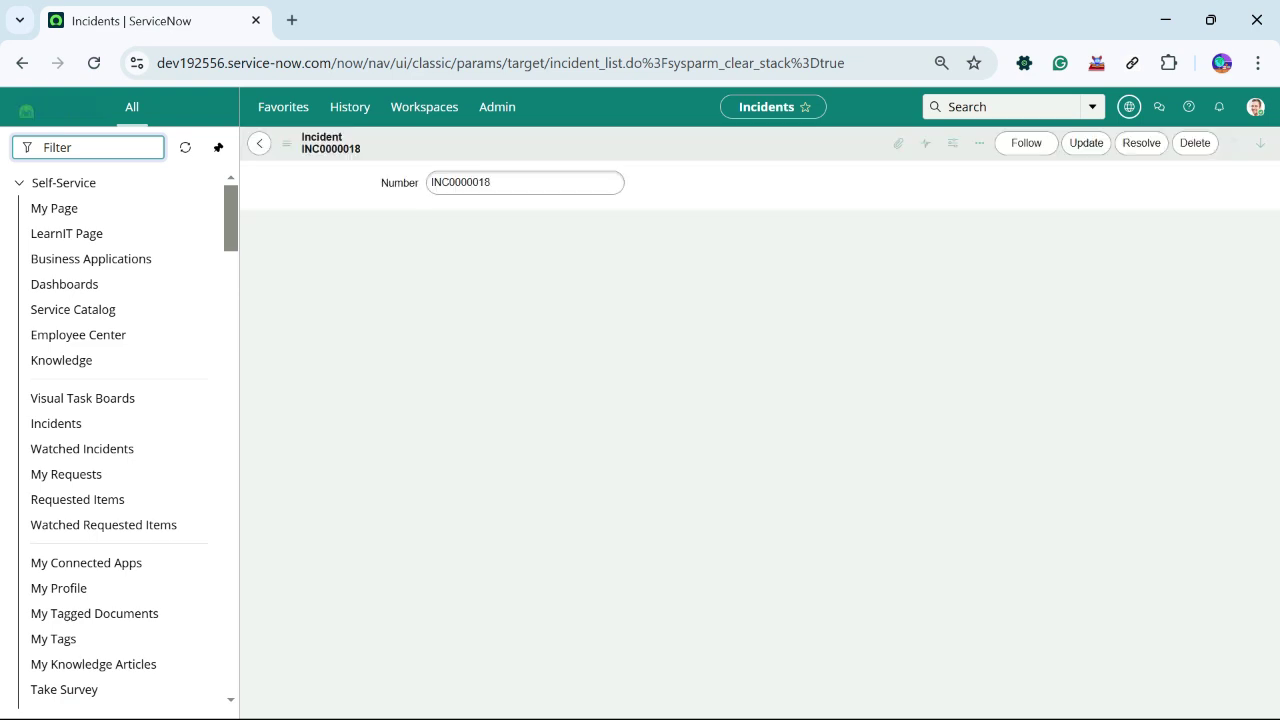
# - Clear all captured script trace in the maximized tracer, then minimize it
pyautogui.hotkey('alt', 'Tab')
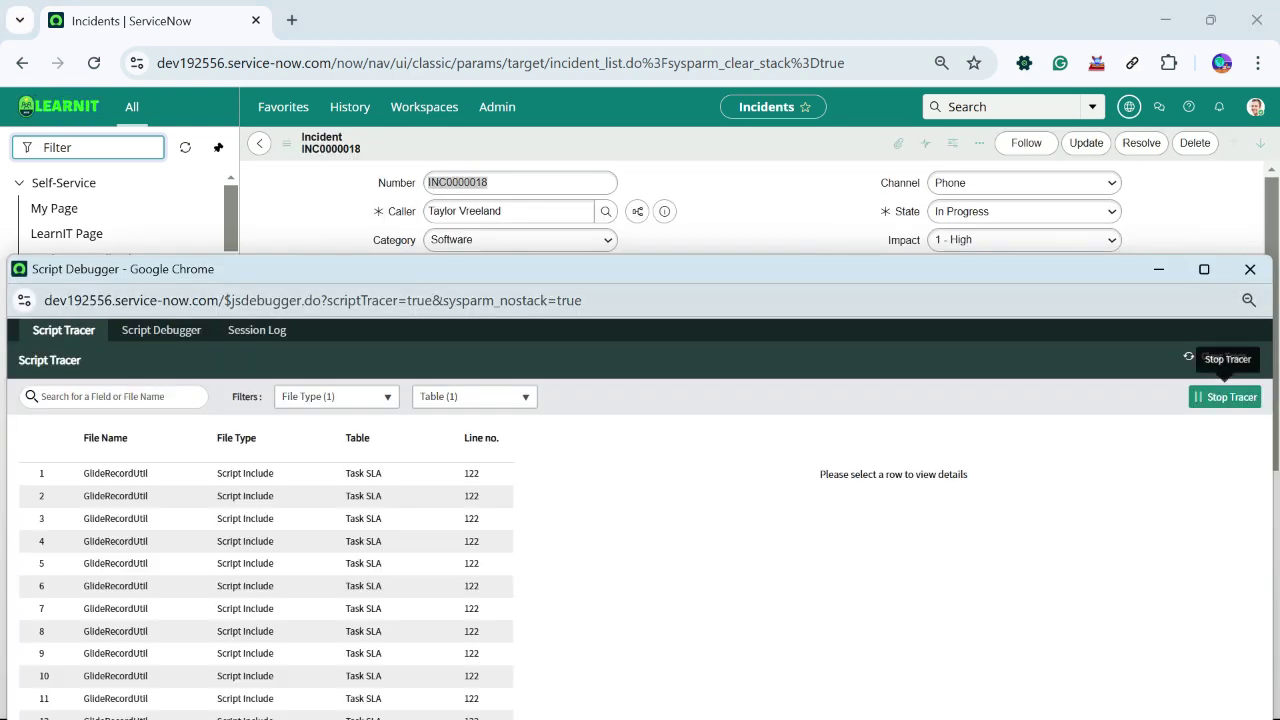
pyautogui.moveTo(808, 271); pyautogui.dragTo(845, 125)
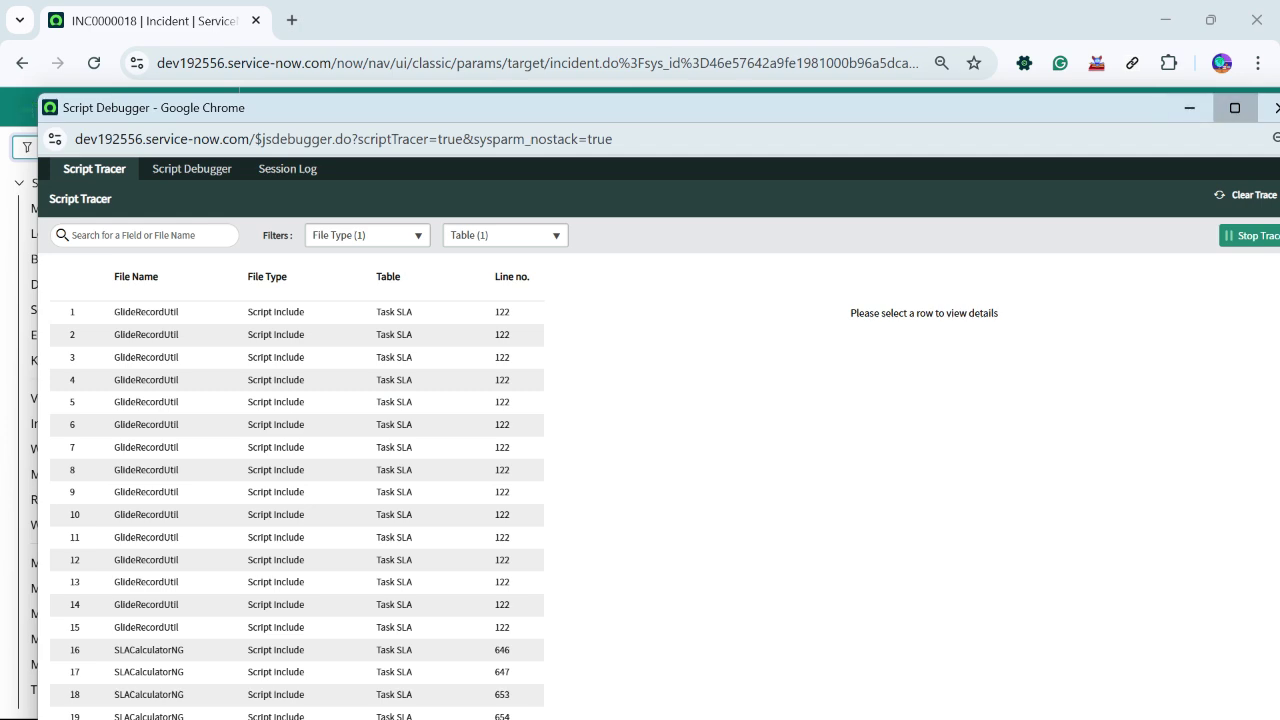
pyautogui.click(1234, 107)
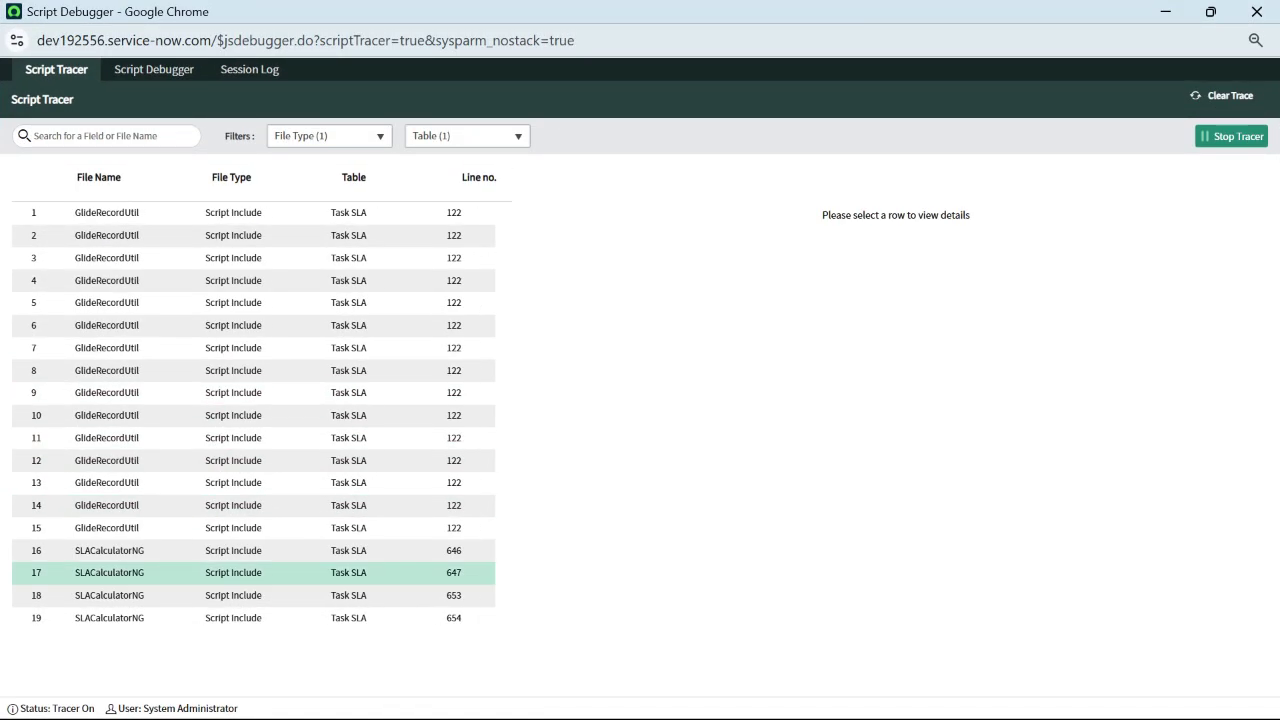
pyautogui.click(1225, 95)
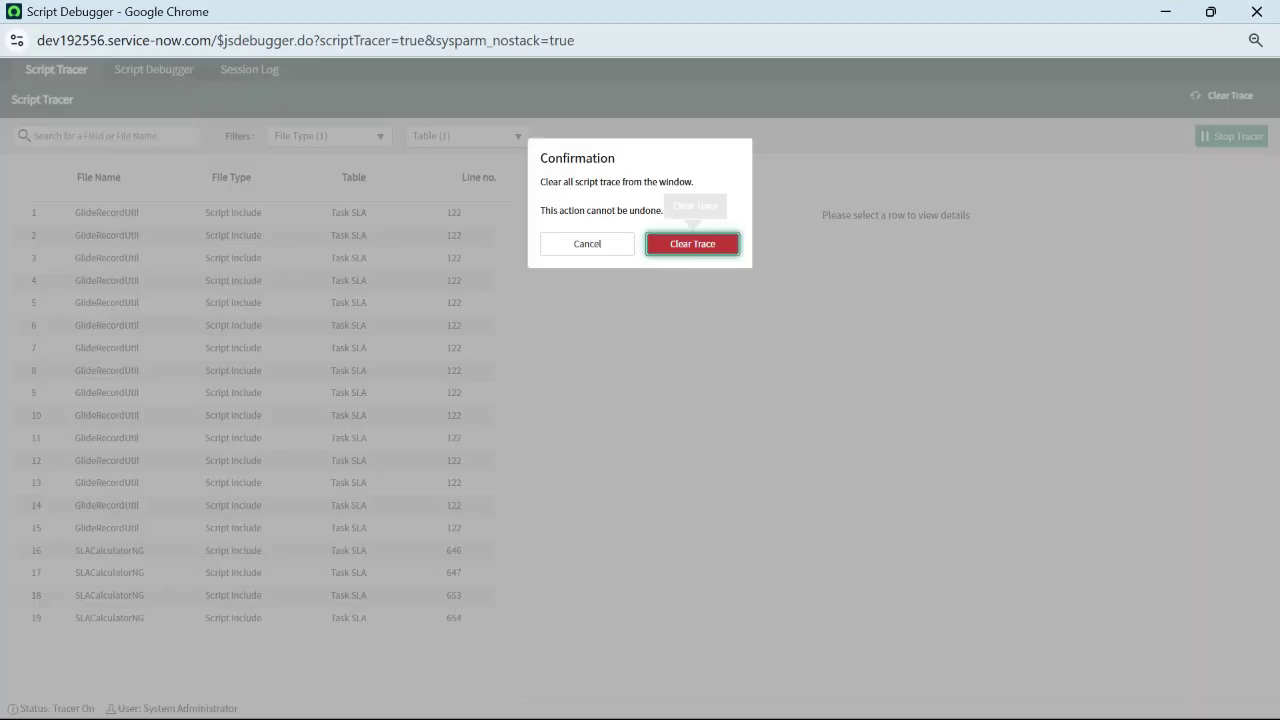
pyautogui.click(691, 243)
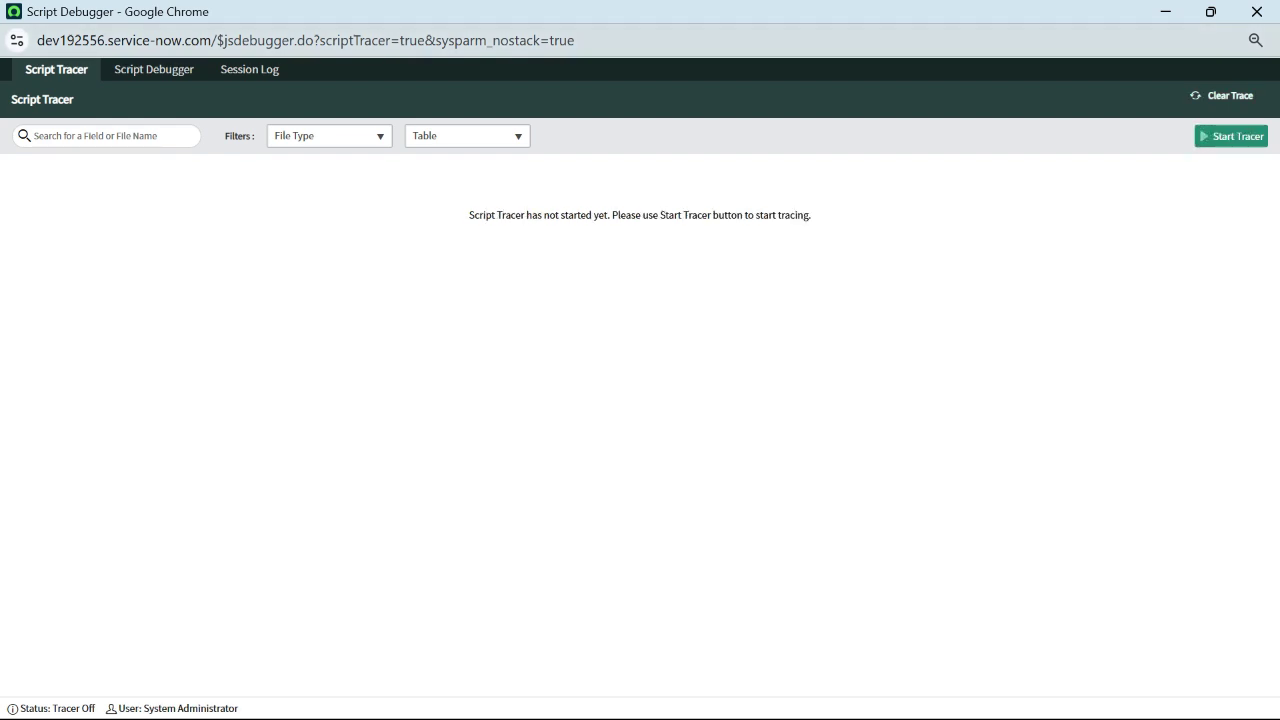
pyautogui.click(1165, 11)
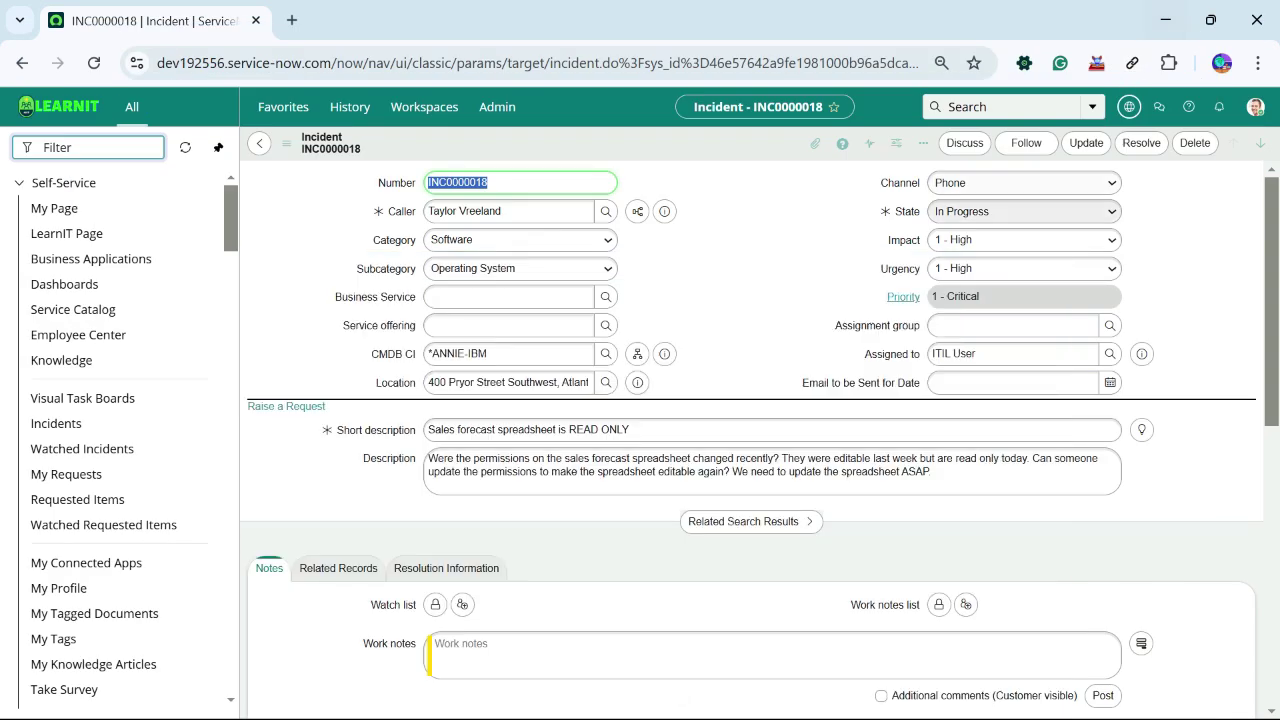
# - Restart the Script Tracer and return to the incident form
pyautogui.scroll(-2, 750, 420)
pyautogui.hotkey('alt', 'Tab')
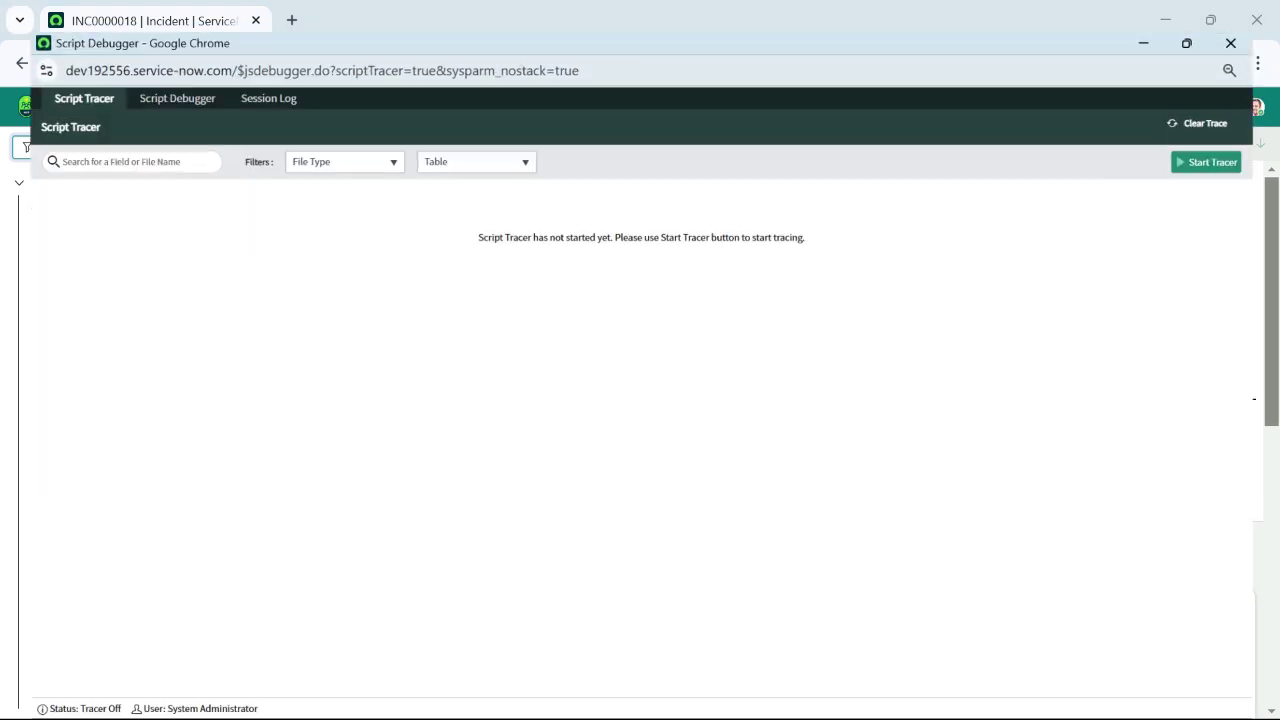
pyautogui.click(1232, 136)
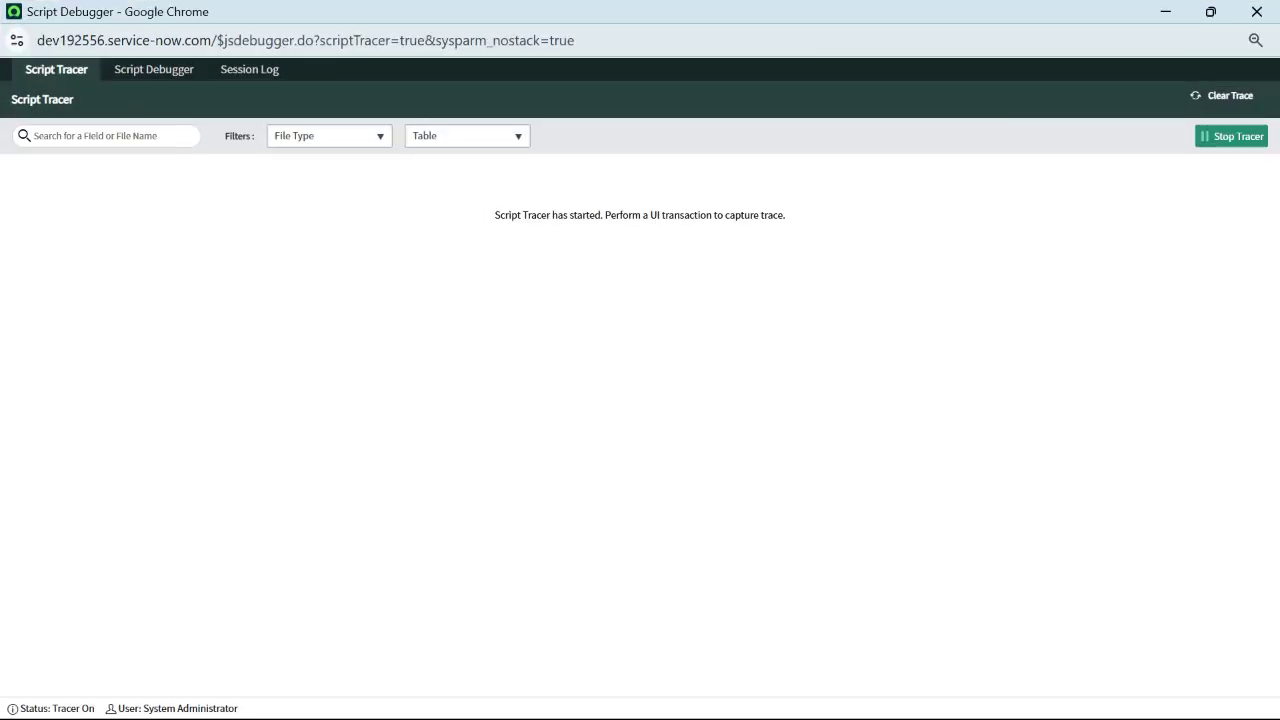
pyautogui.hotkey('alt', 'Tab')
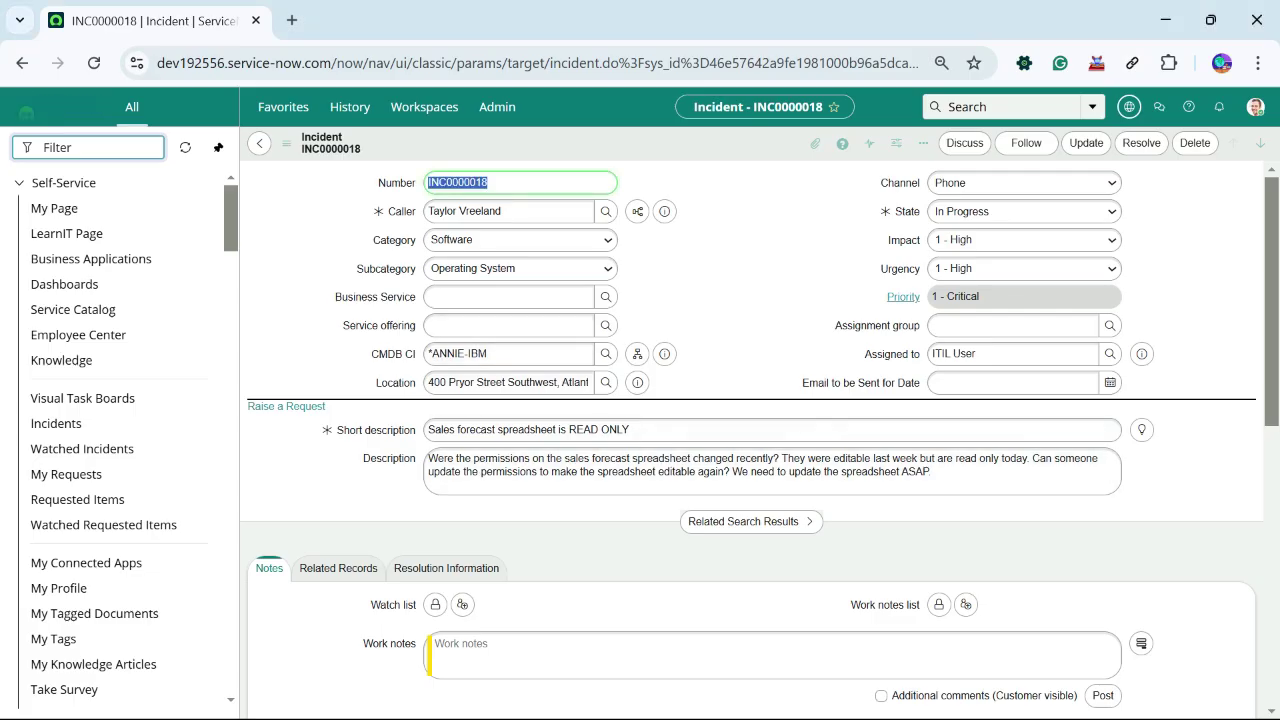
# - Save INC0000018 with the work note 'incident work notes for trace' and view the captured scripts
pyautogui.scroll(-3, 760, 445)
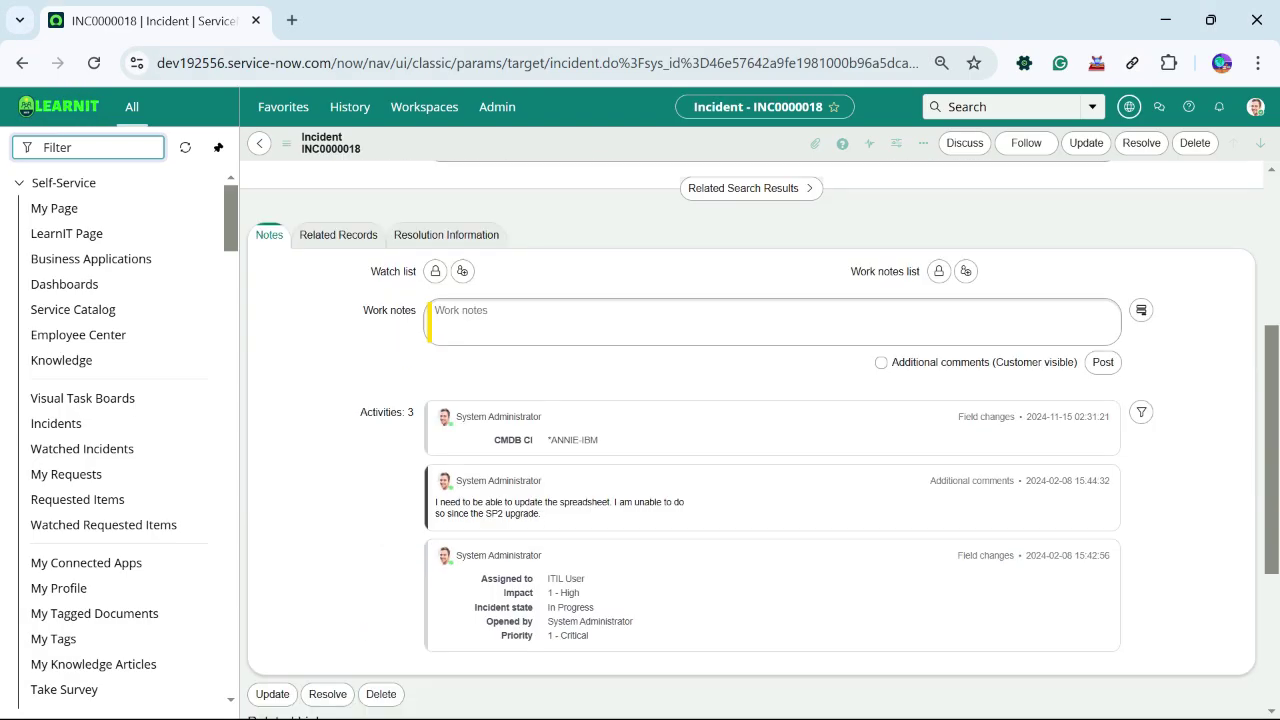
pyautogui.click(435, 311)
pyautogui.write('incident work notes')
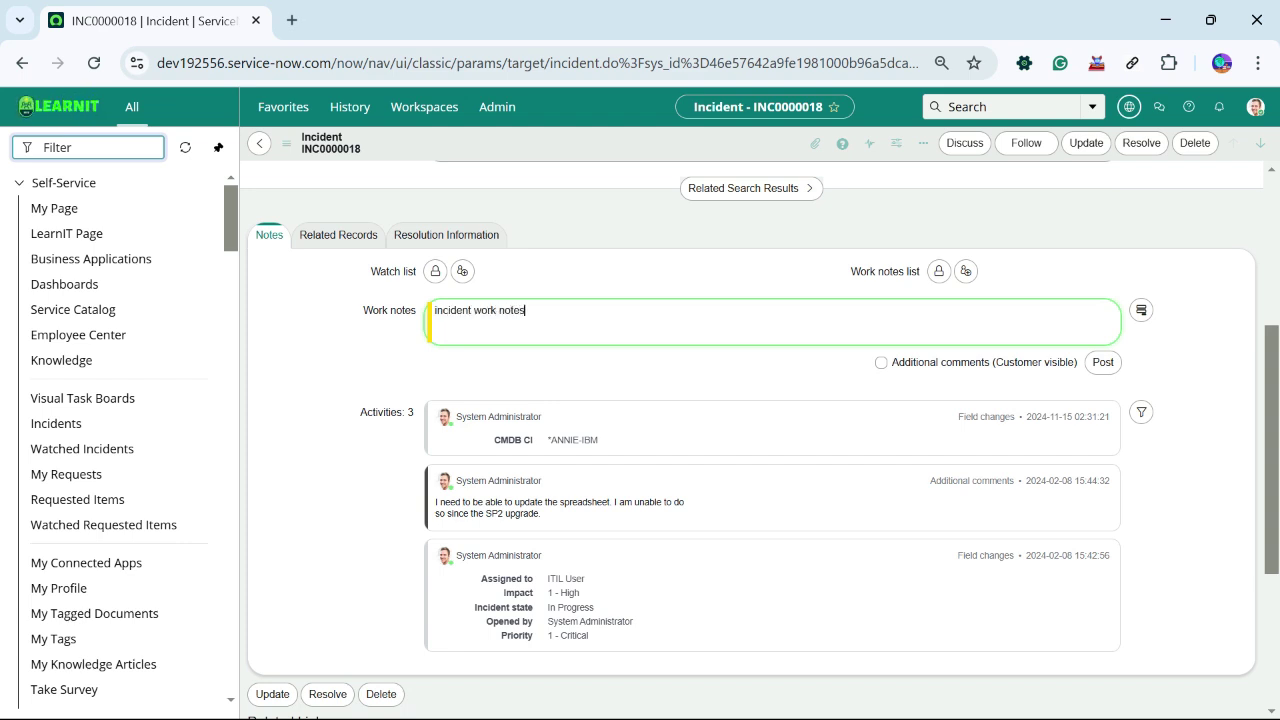
pyautogui.write(' for tracer script')
pyautogui.rightClick(672, 141)
pyautogui.click(700, 149)
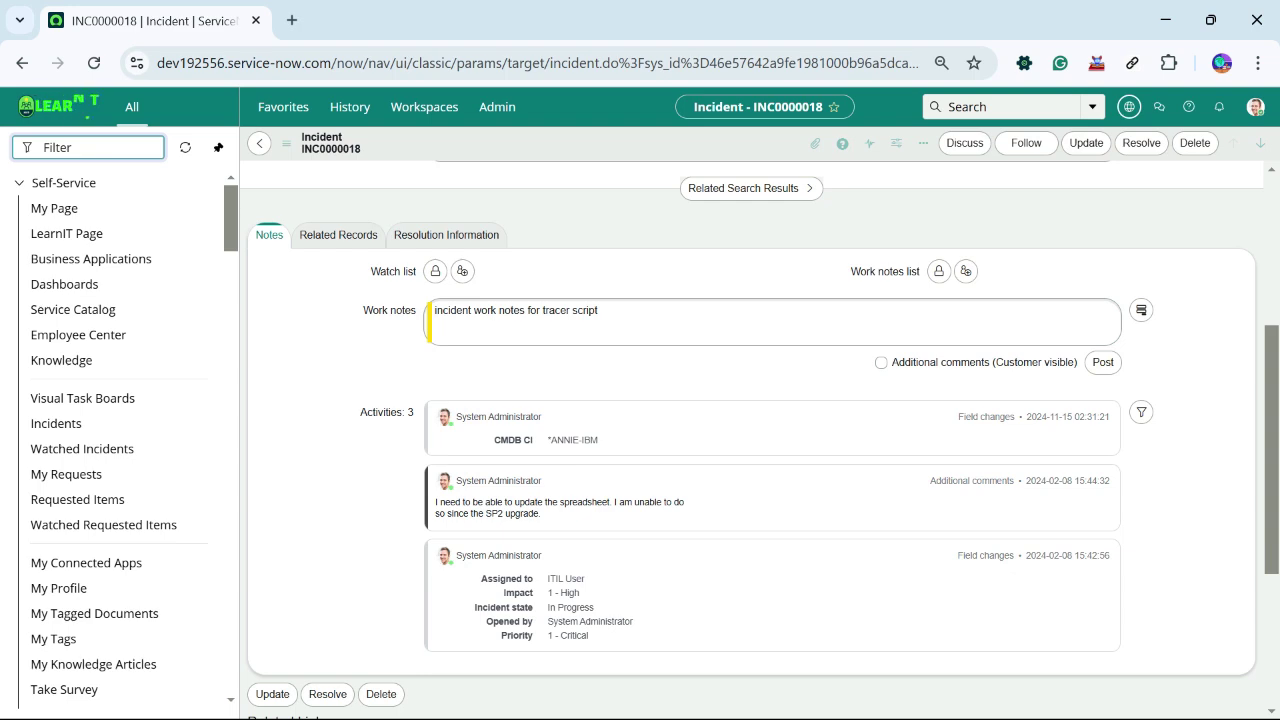
pyautogui.hotkey('alt', 'Tab')
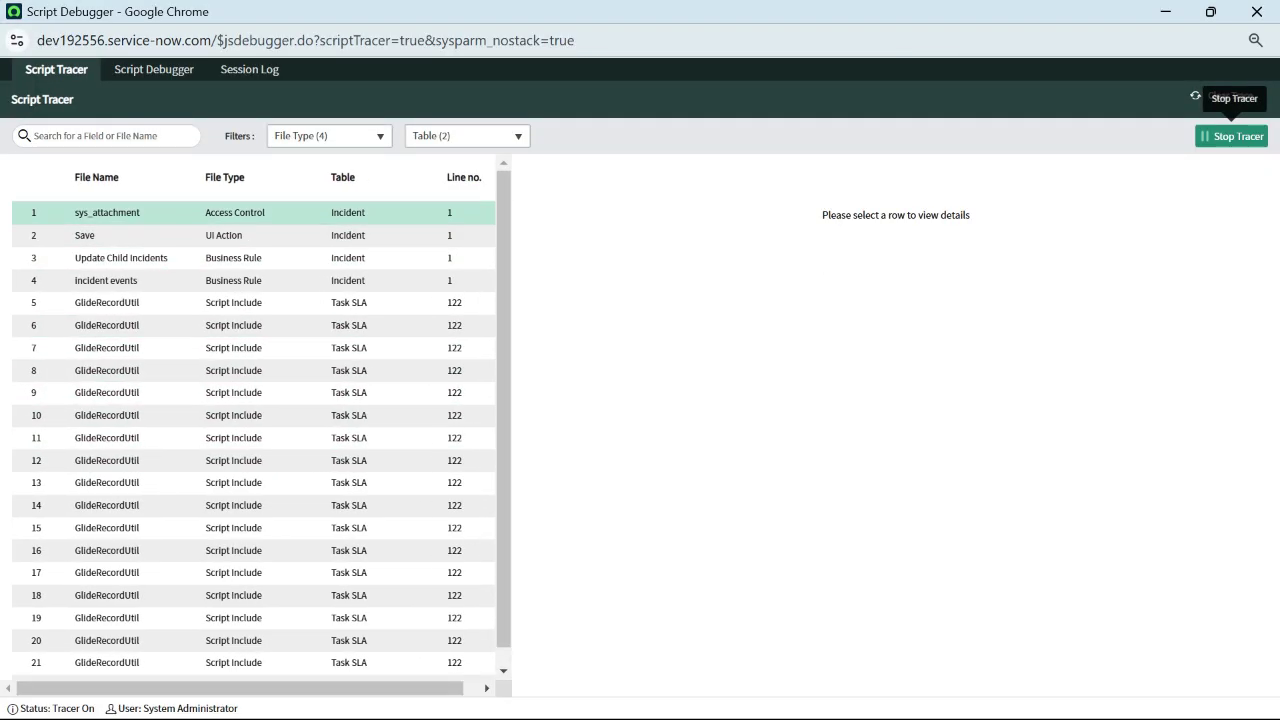
# - Inspect the GlideRecordUtil, sys_attachment and Save trace entries and the GlideRecordUtil script
pyautogui.click(107, 325)
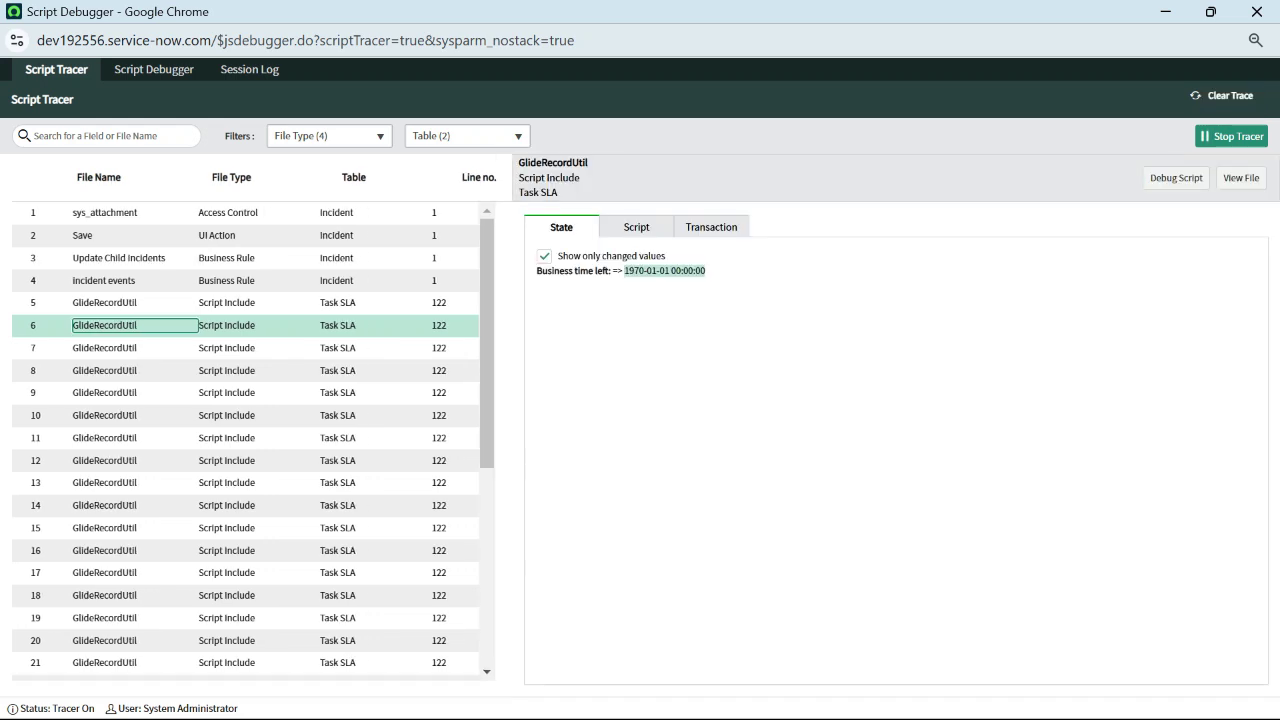
pyautogui.click(105, 212)
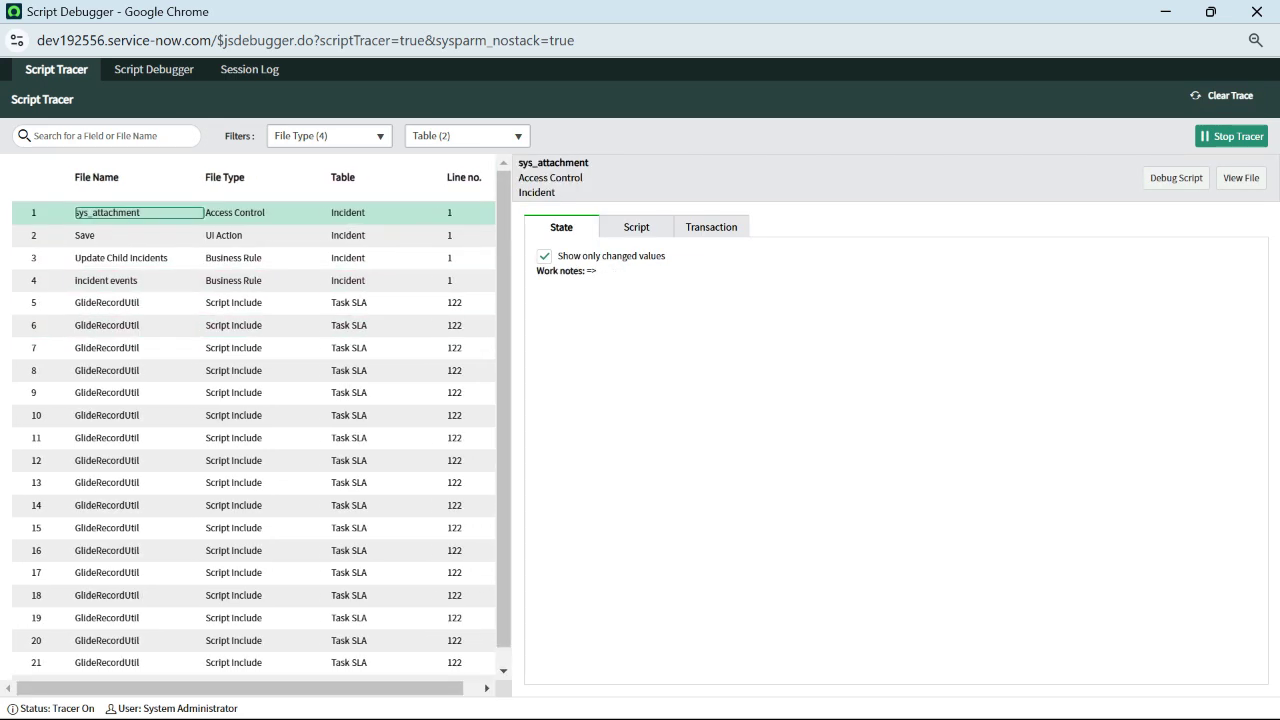
pyautogui.click(82, 235)
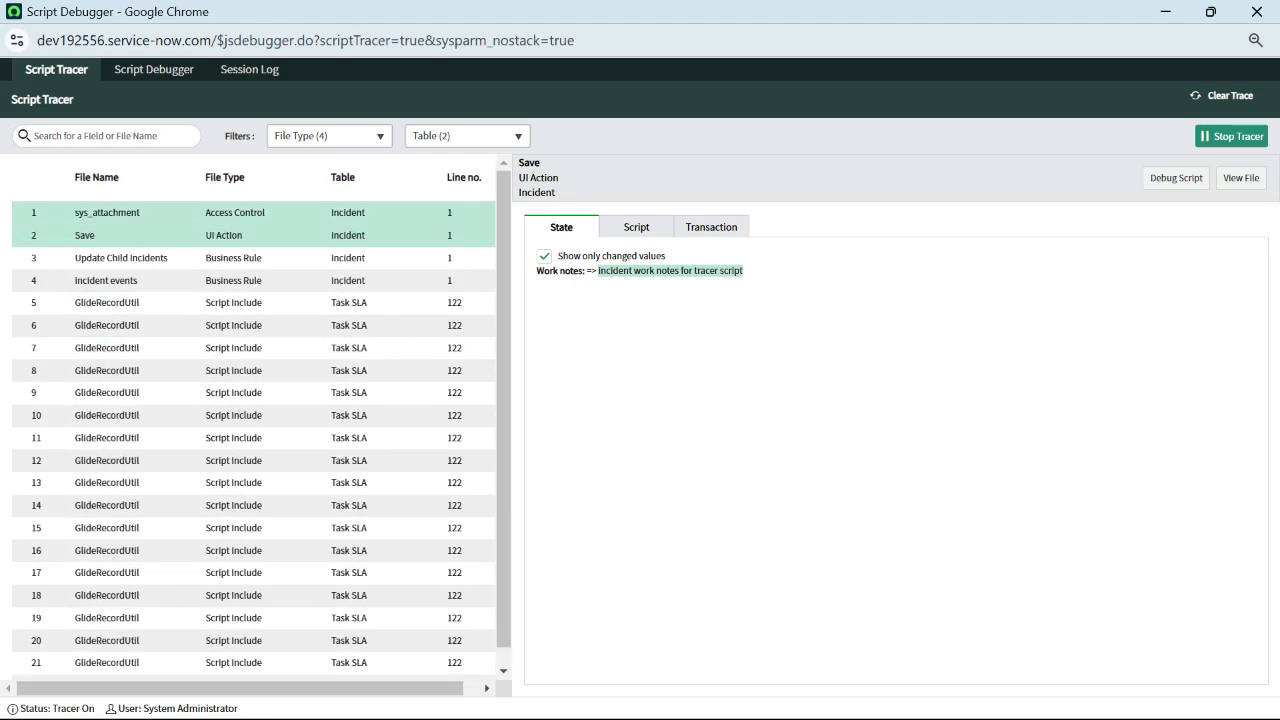
pyautogui.click(105, 212)
pyautogui.click(104, 302)
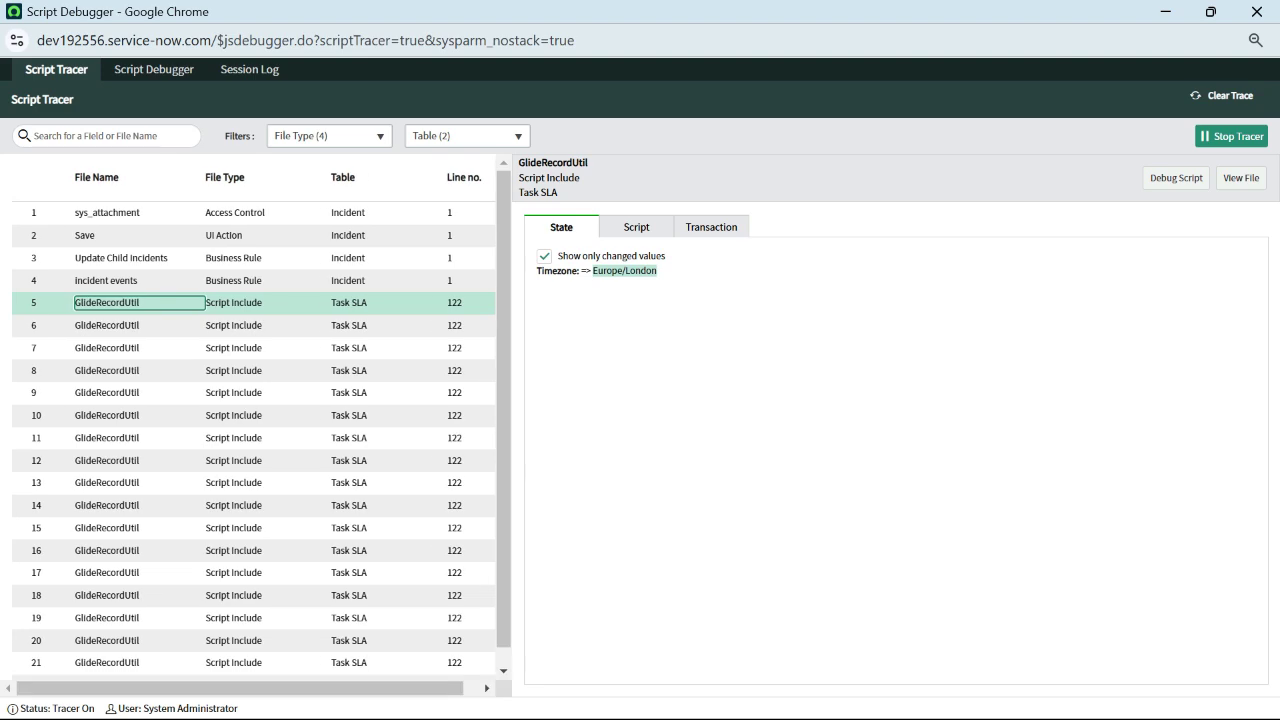
pyautogui.click(636, 227)
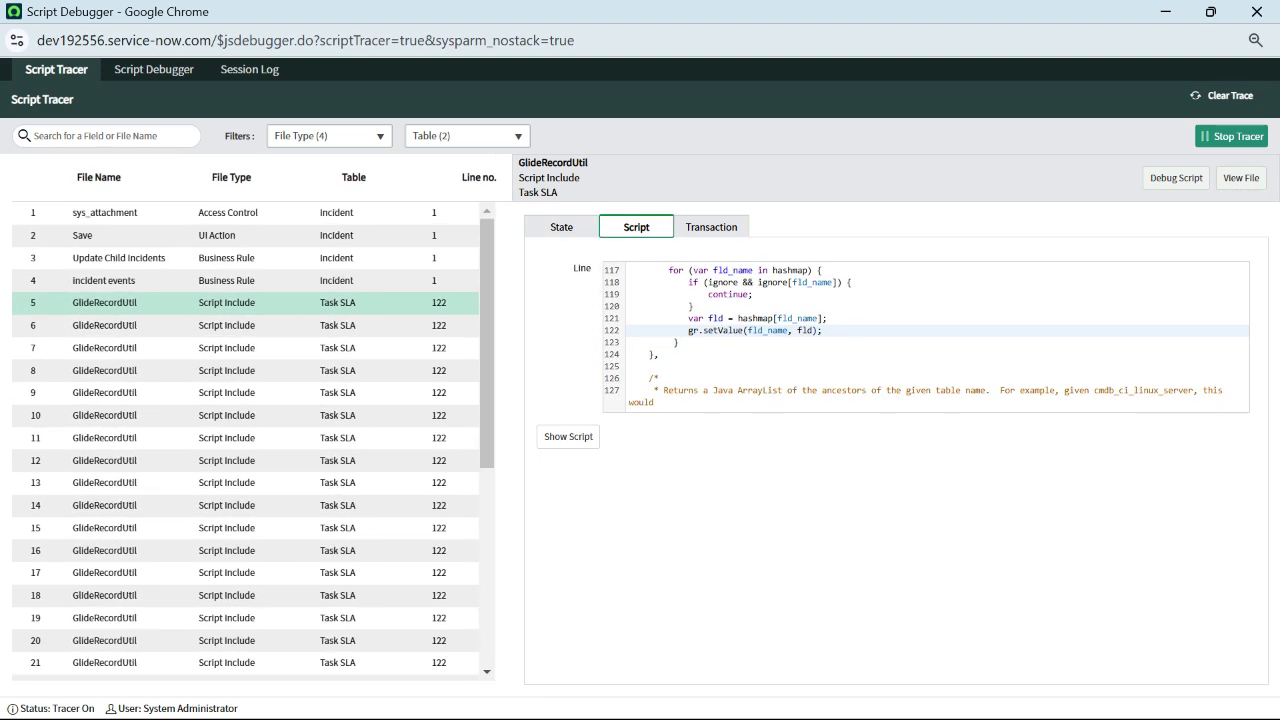
pyautogui.scroll(-3, 250, 440)
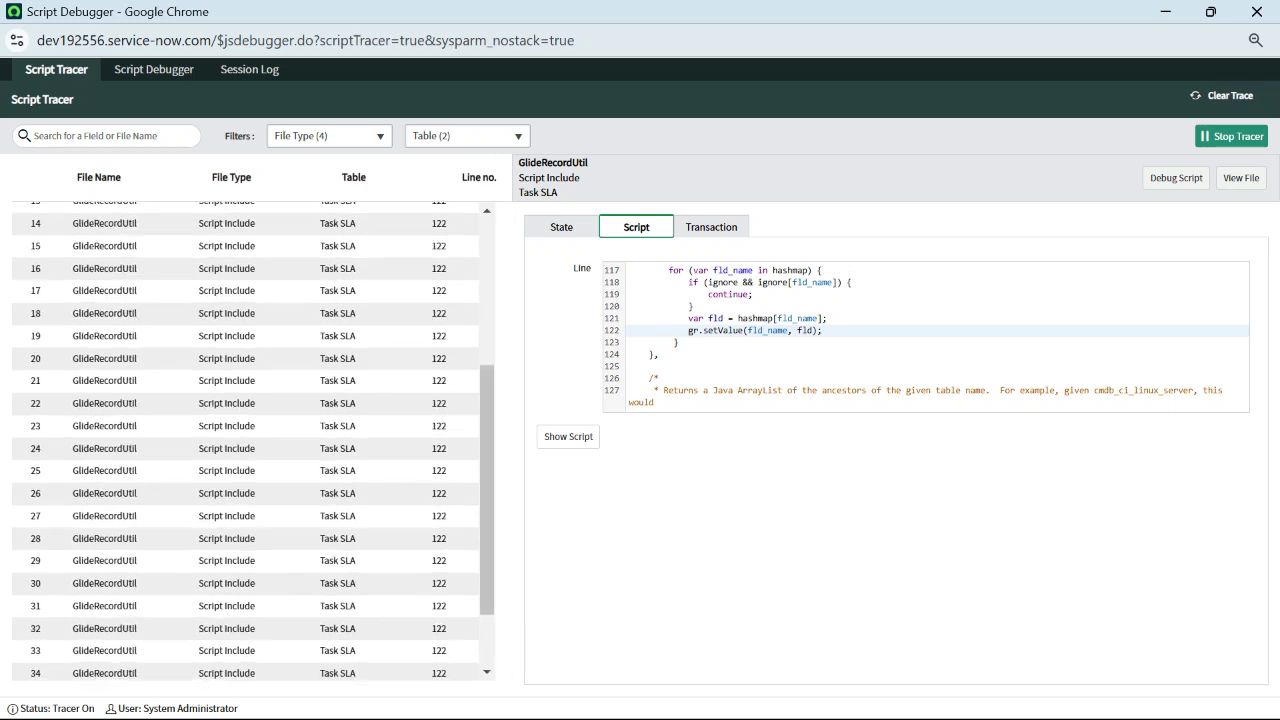
pyautogui.scroll(3, 250, 440)
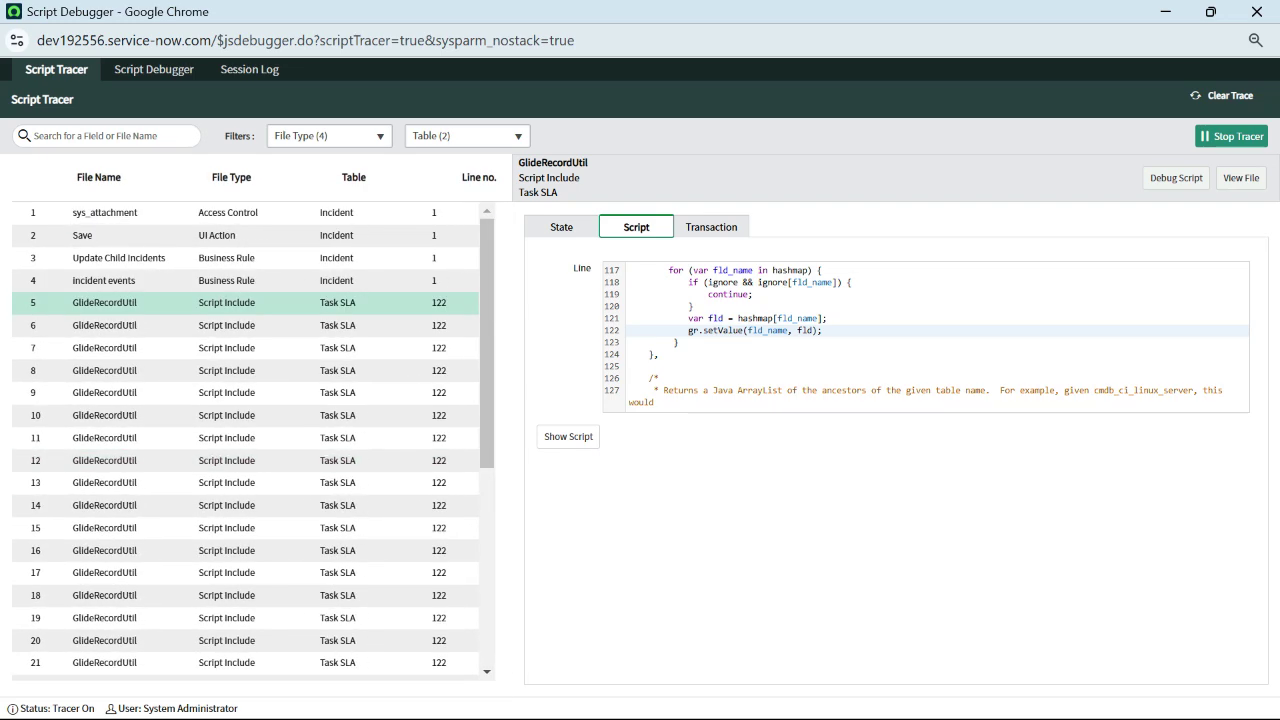
# - Stop the Script Tracer and clear the whole captured trace
pyautogui.click(1231, 136)
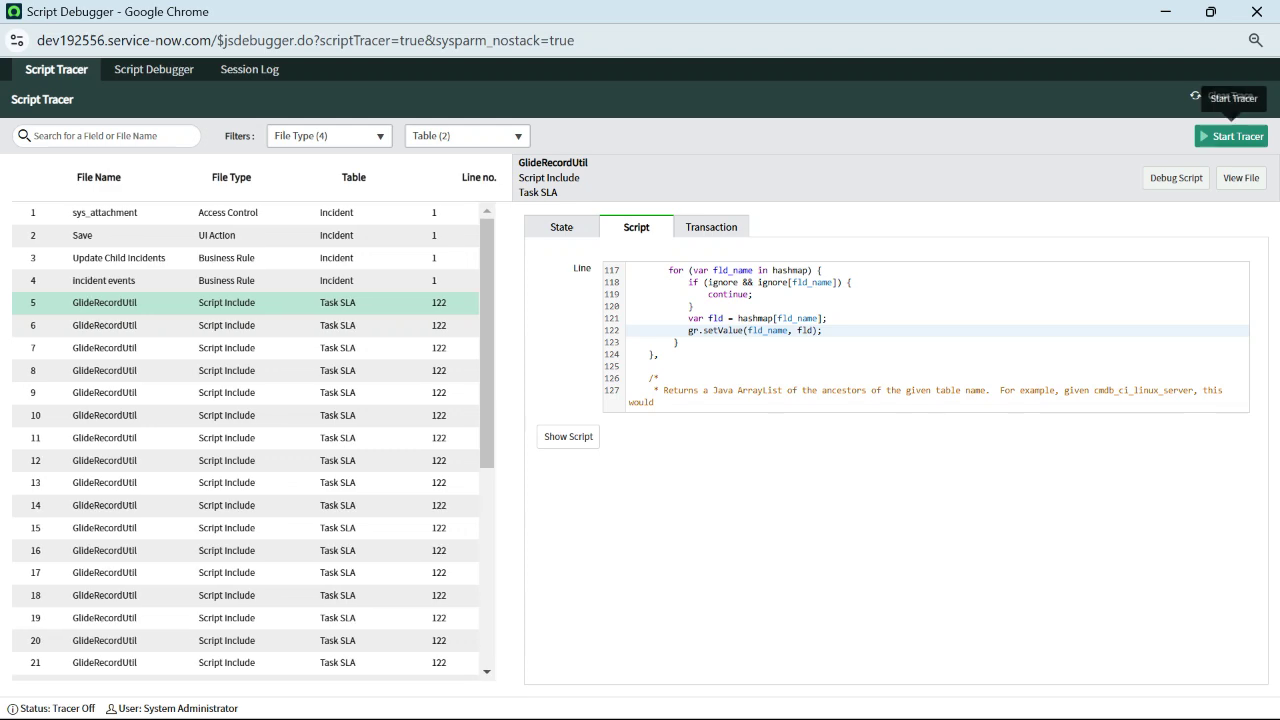
pyautogui.click(1224, 96)
pyautogui.click(692, 243)
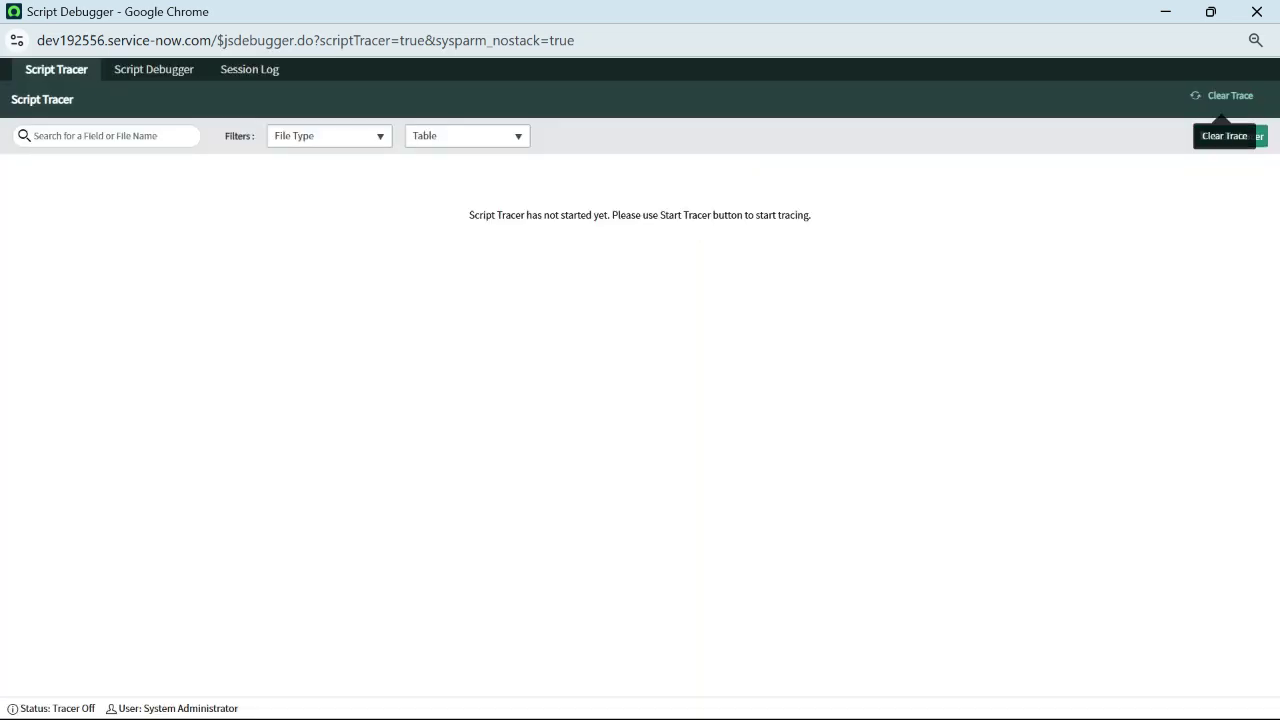
# - Edit INC0000018's short description to 'Sales forecast spreadsheet is READ ONLY' and save it
pyautogui.hotkey('alt', 'Tab')
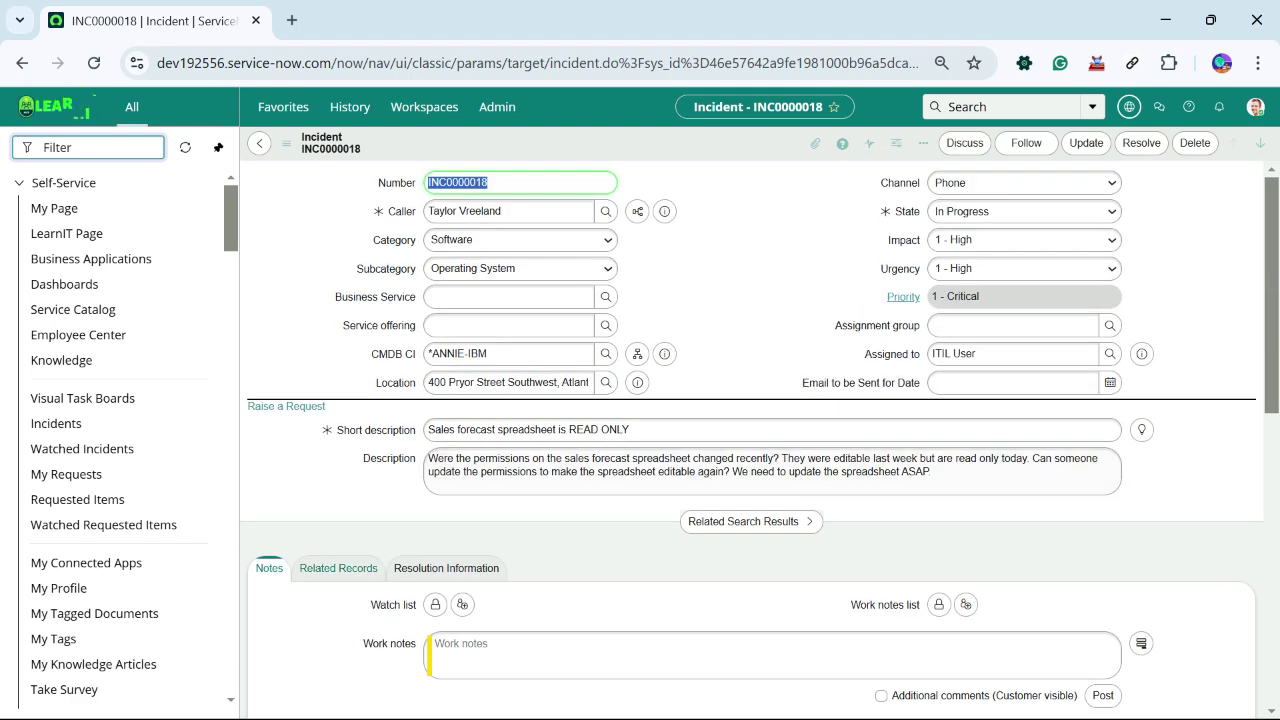
pyautogui.click(700, 430)
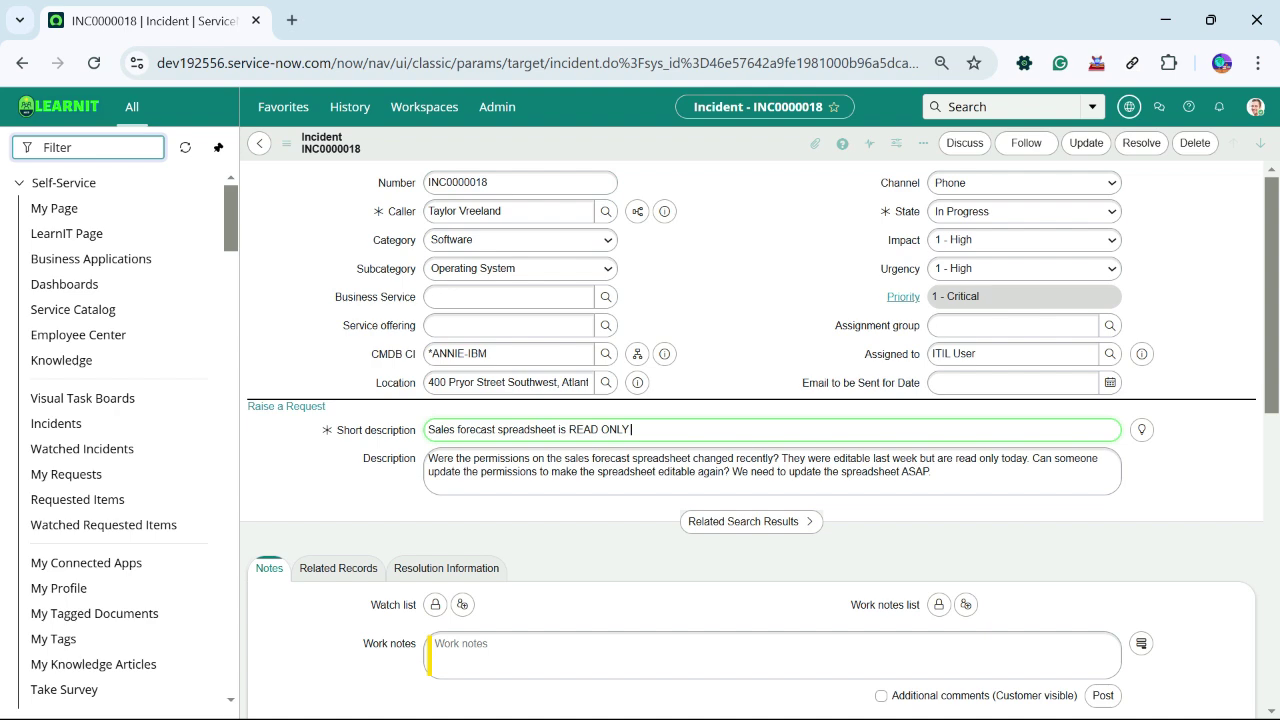
pyautogui.rightClick(692, 148)
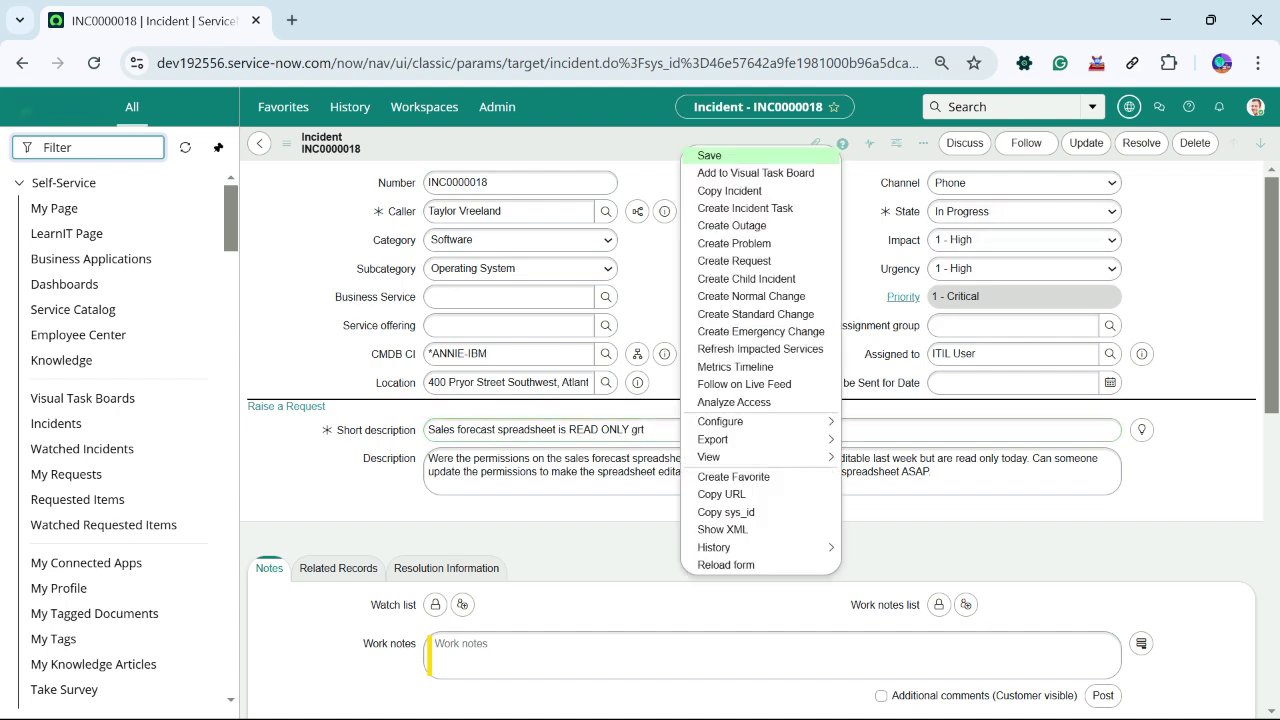
pyautogui.click(708, 154)
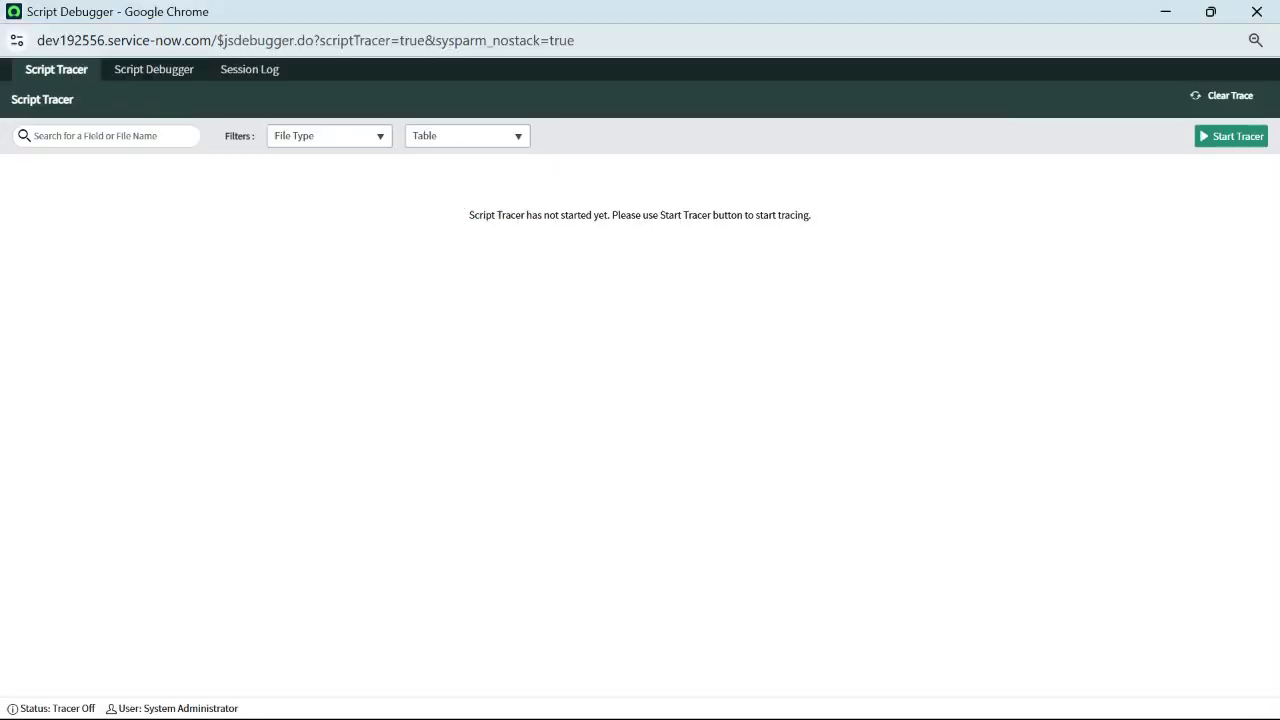
# - Start the tracer again and re-save the incident to capture a trace
pyautogui.click(1231, 136)
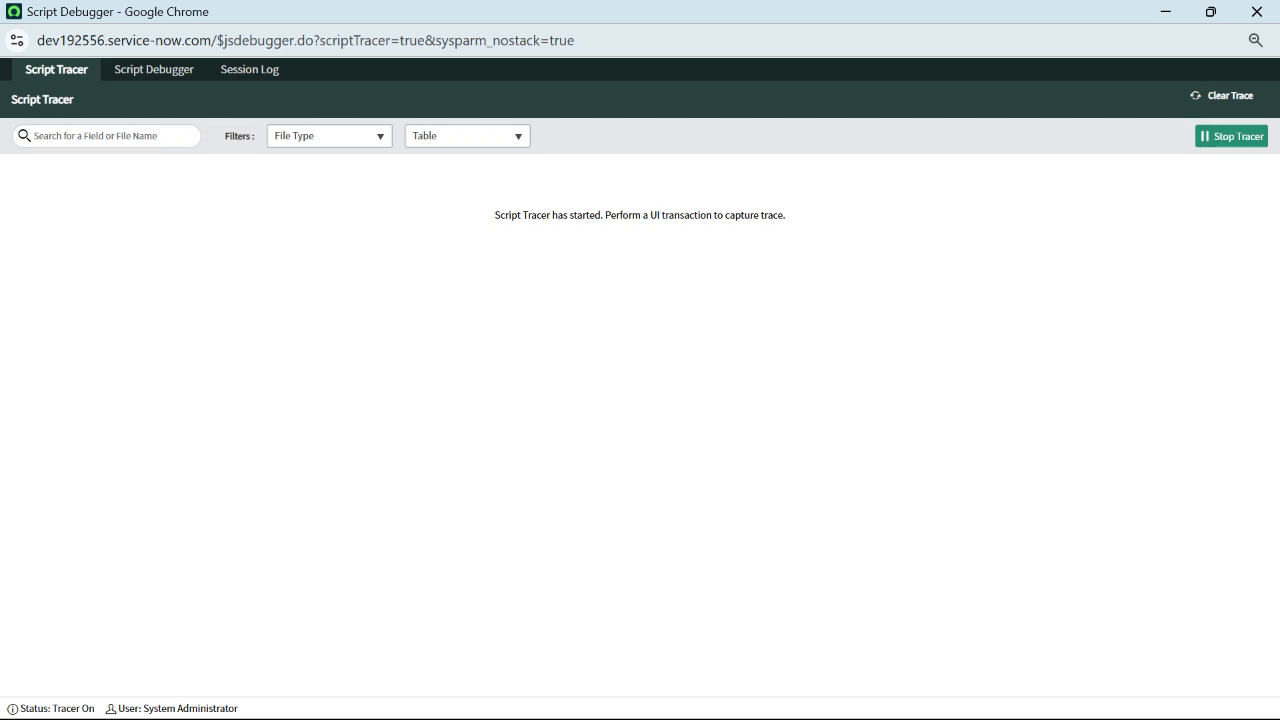
pyautogui.hotkey('alt', 'Tab')
pyautogui.click(640, 429)
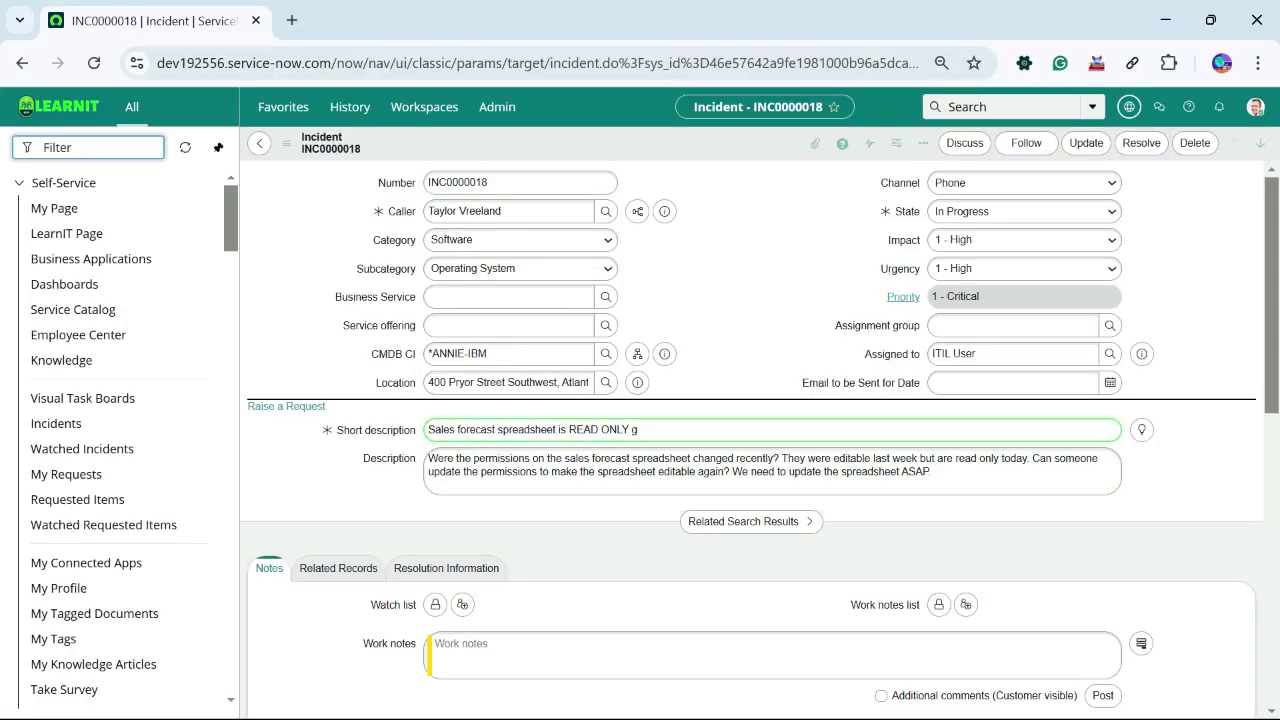
pyautogui.rightClick(622, 138)
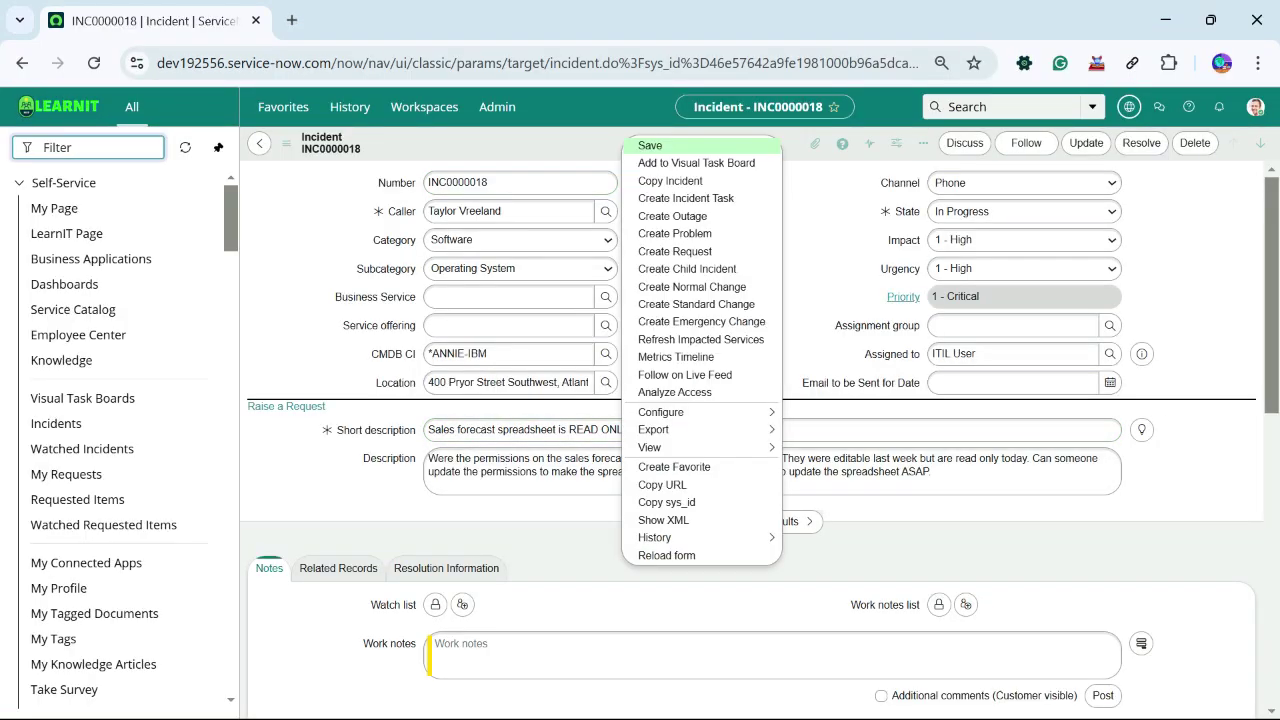
pyautogui.press('Escape')
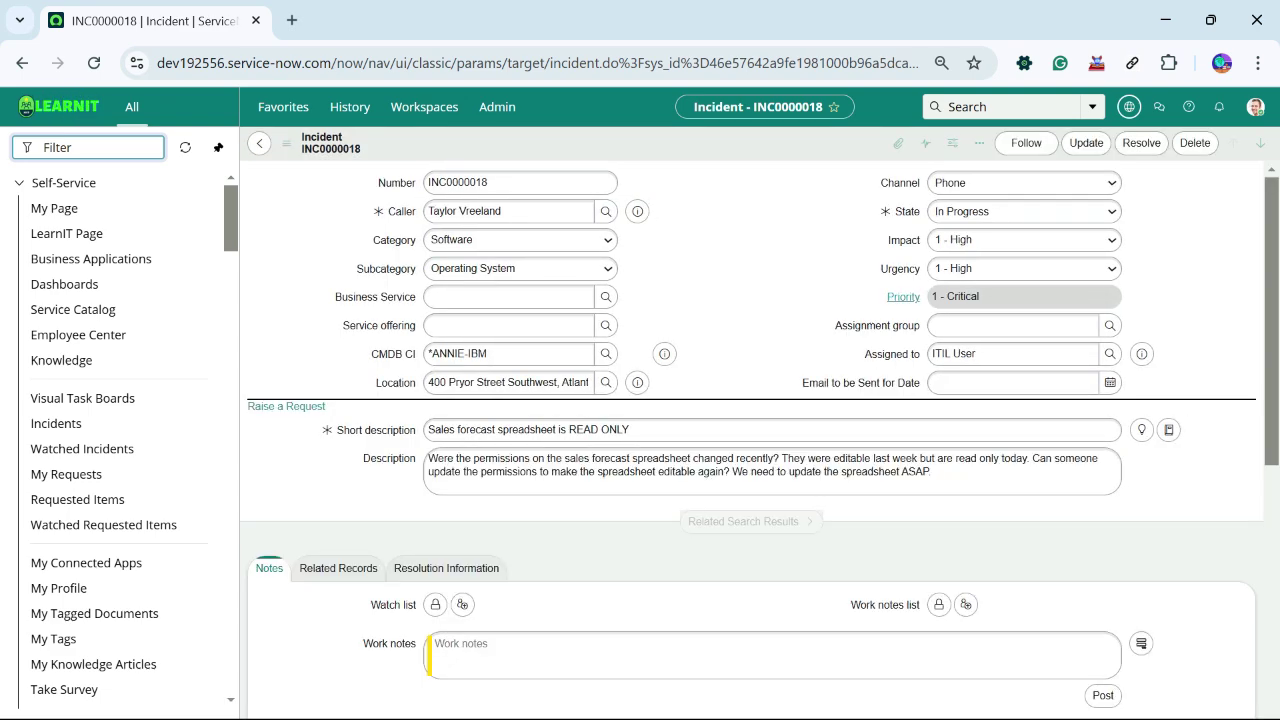
pyautogui.hotkey('alt', 'Tab')
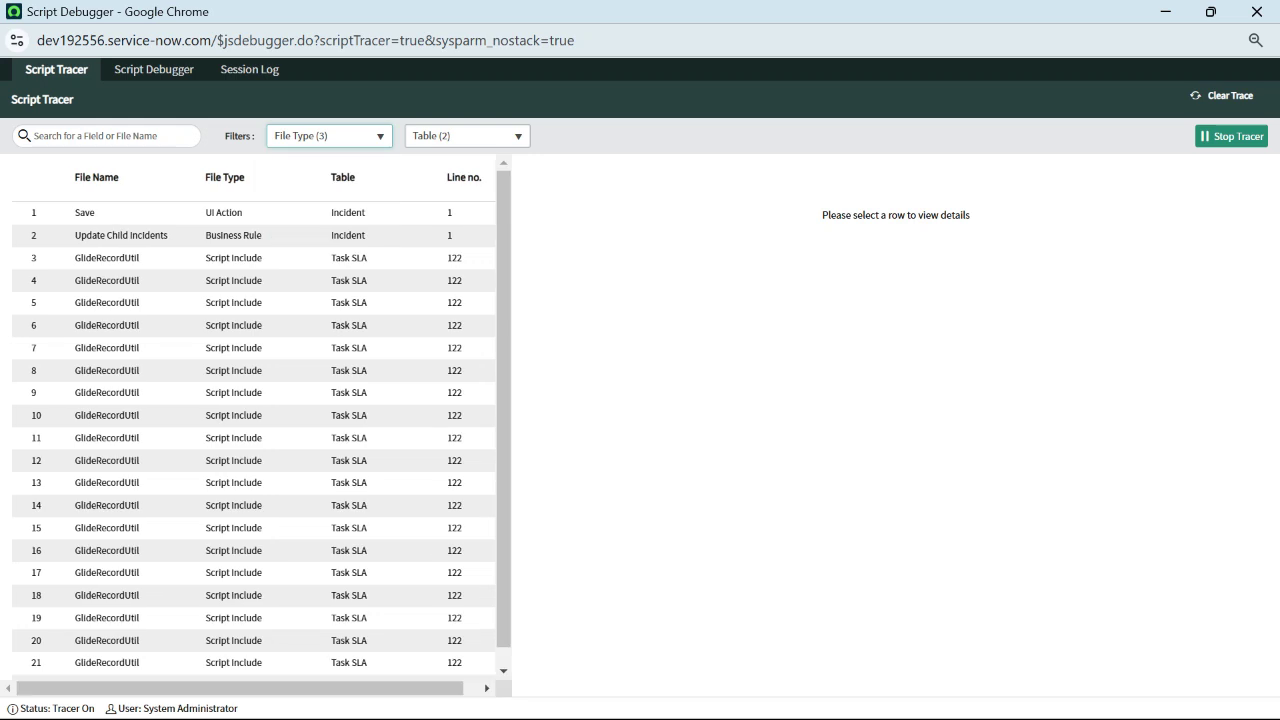
# - Check the trace's Script Include and Table filters, then stop the tracer, keeping the capture
pyautogui.click(324, 219)
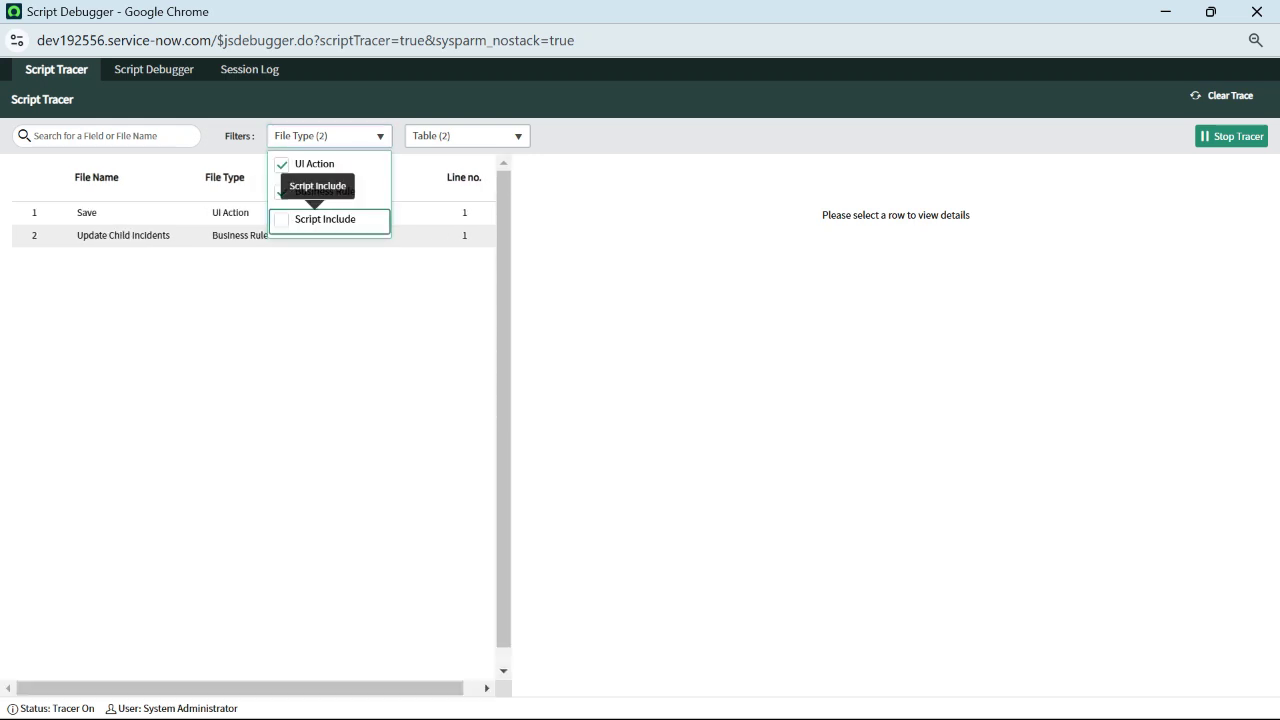
pyautogui.click(324, 219)
pyautogui.click(329, 135)
pyautogui.click(467, 135)
pyautogui.click(467, 135)
pyautogui.click(467, 135)
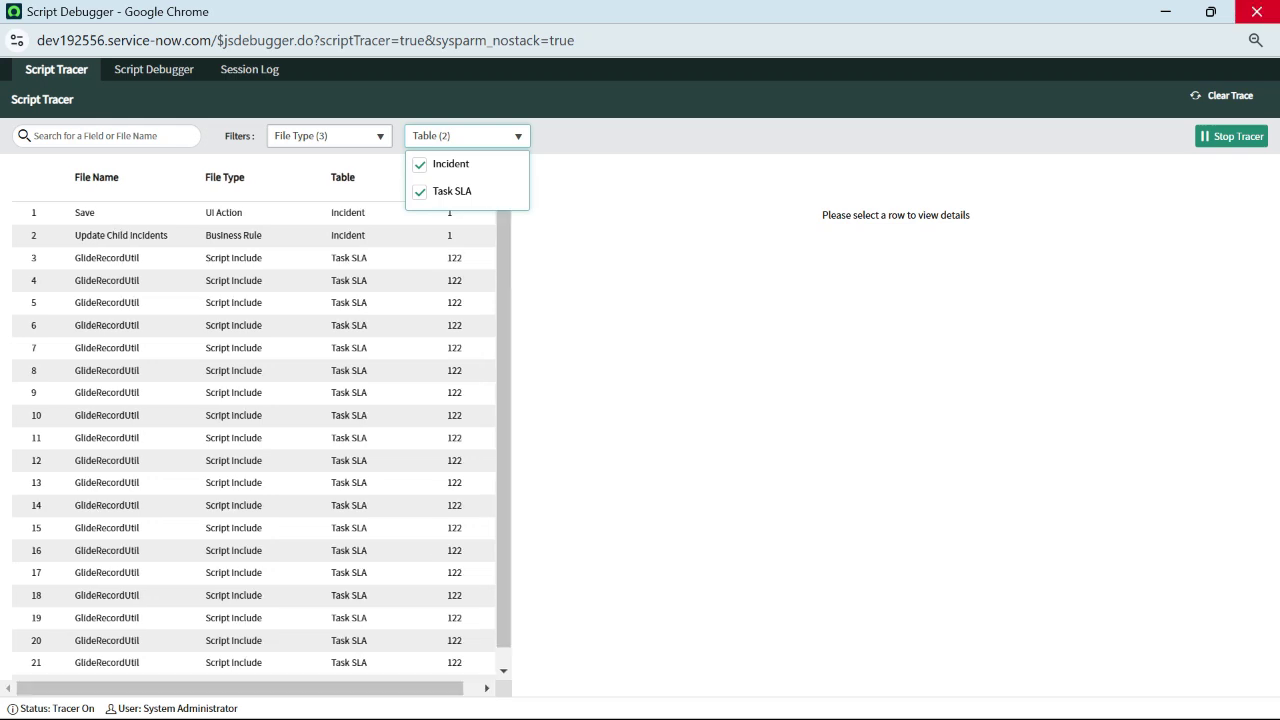
pyautogui.click(1231, 136)
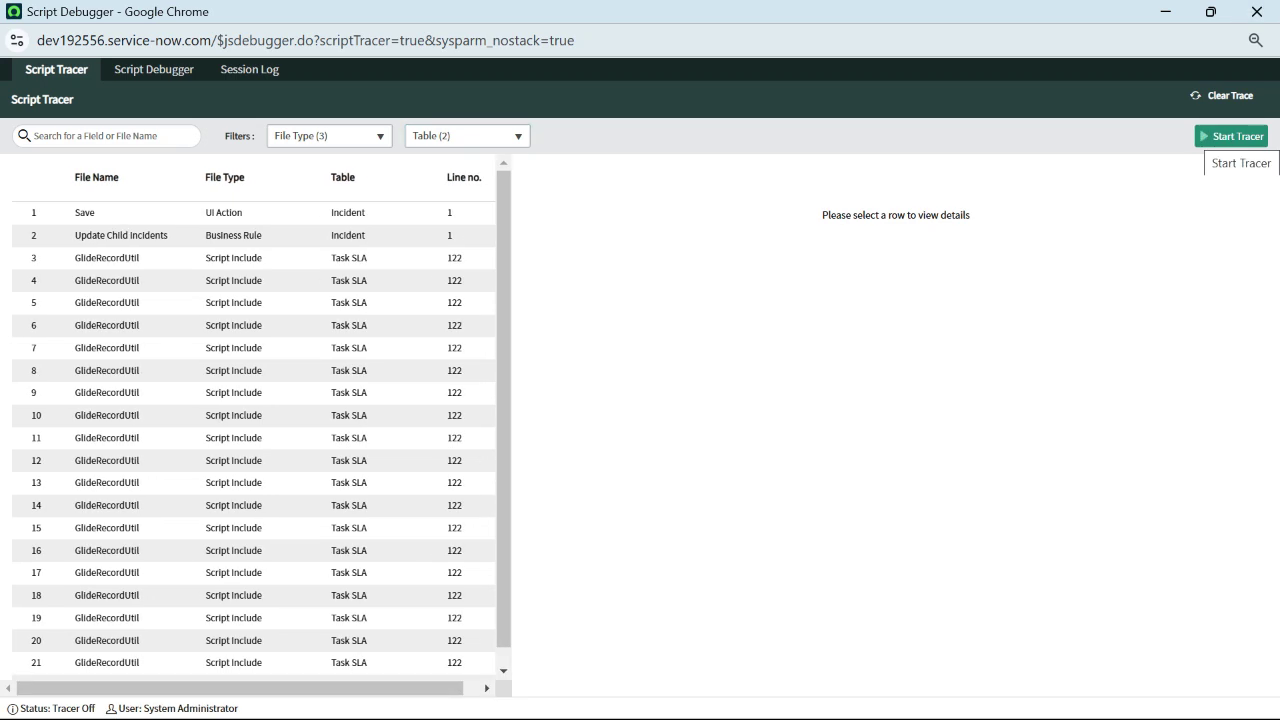
# - Close the Script Debugger and open the Problems > Open list
pyautogui.click(1256, 12)
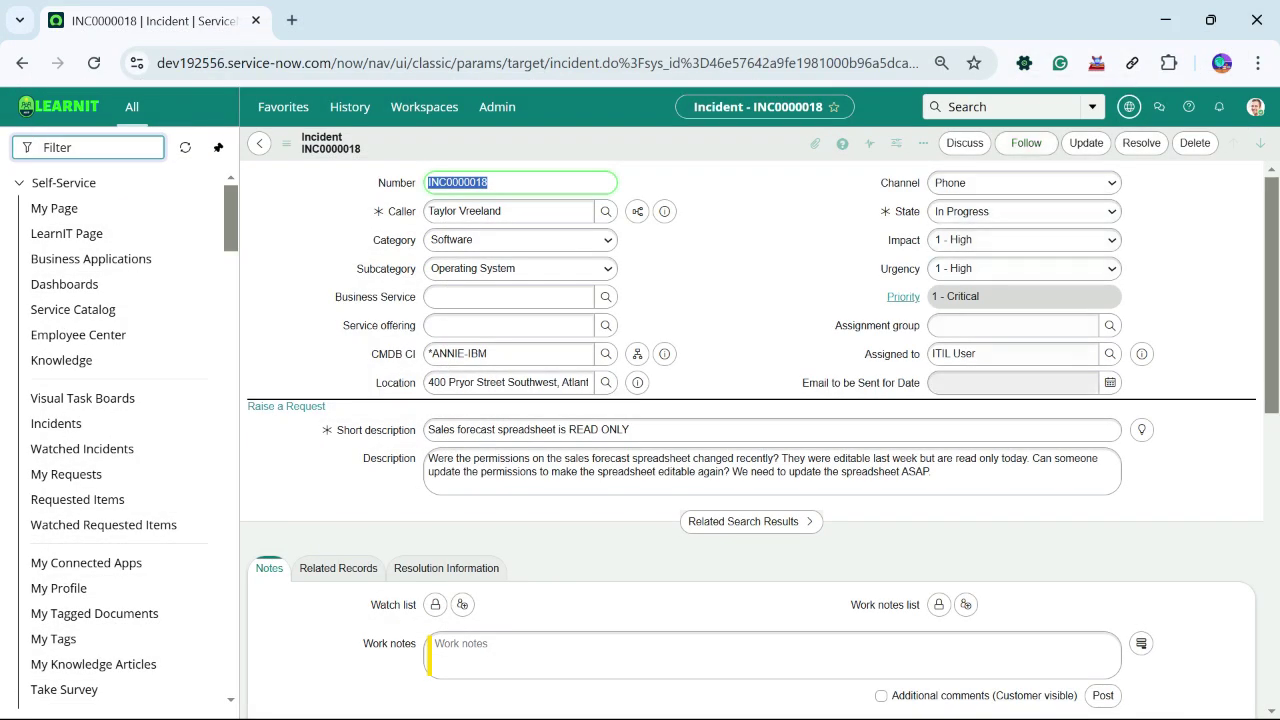
pyautogui.click(88, 147)
pyautogui.write('problem')
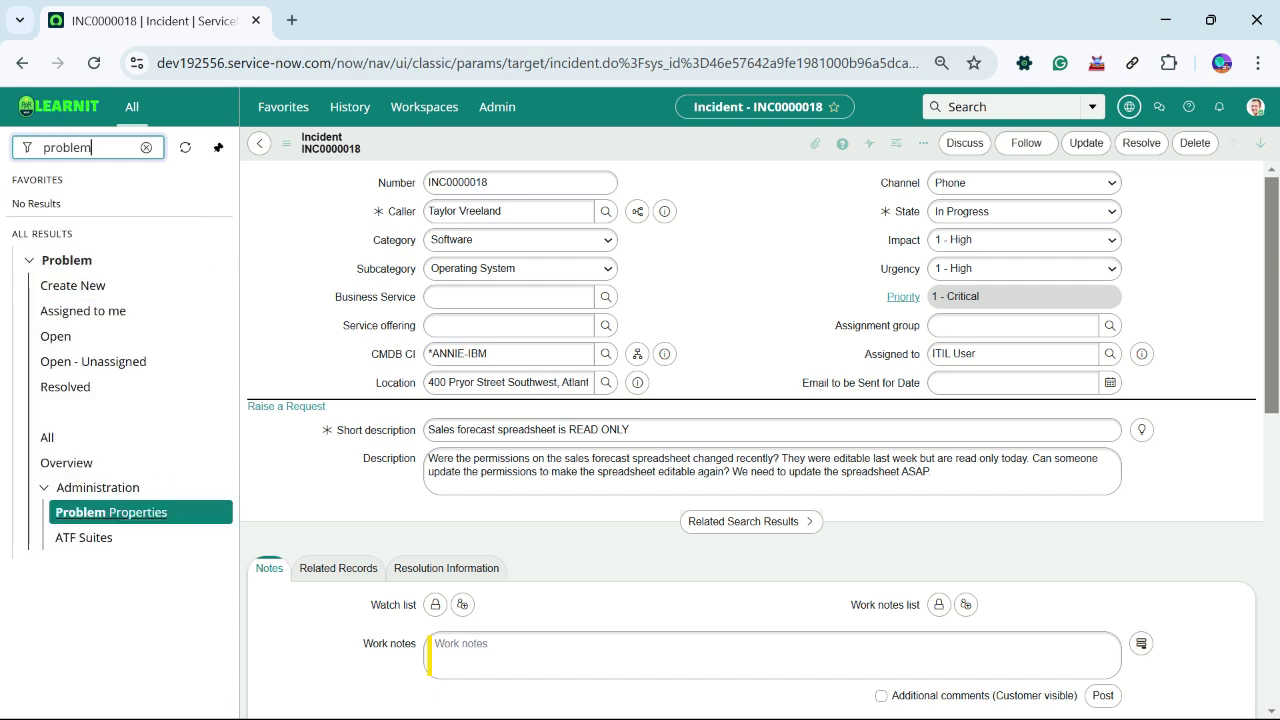
pyautogui.click(56, 336)
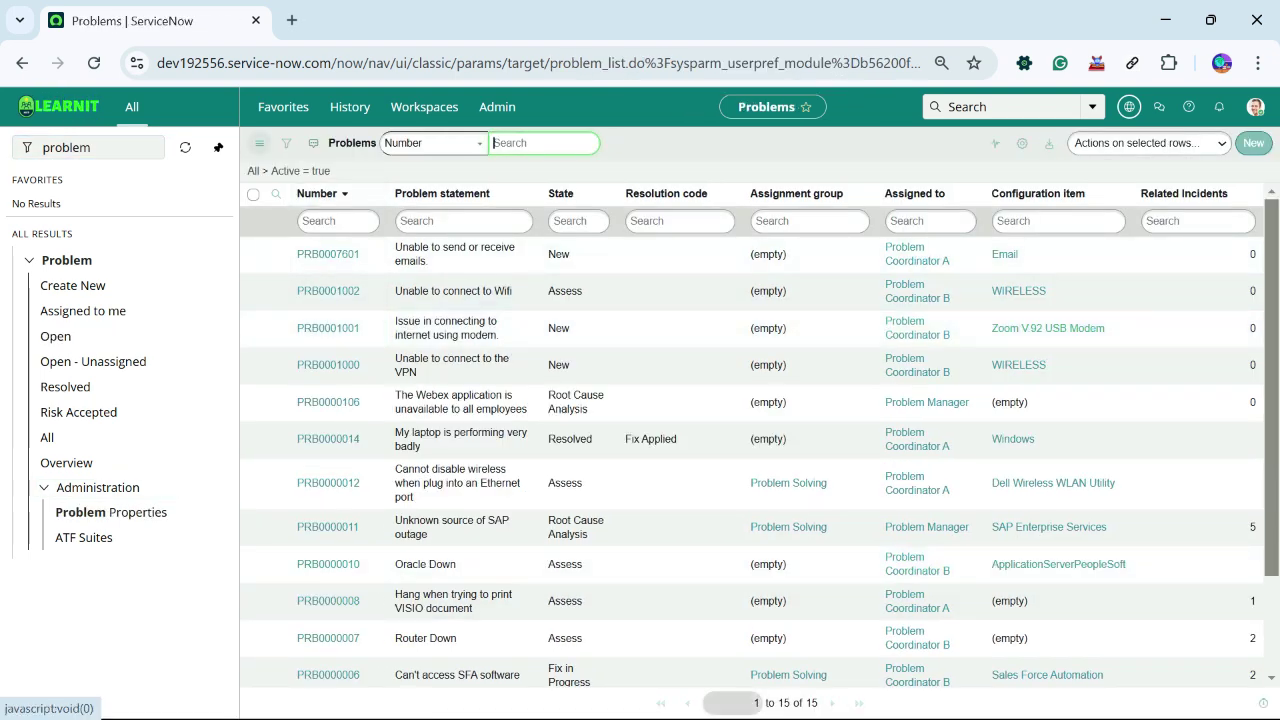
# - Filter the navigator for 'script trac' to find the Script Tracer module
pyautogui.click(90, 147)
pyautogui.write('tr')
pyautogui.press('BackSpace')
pyautogui.press('BackSpace')
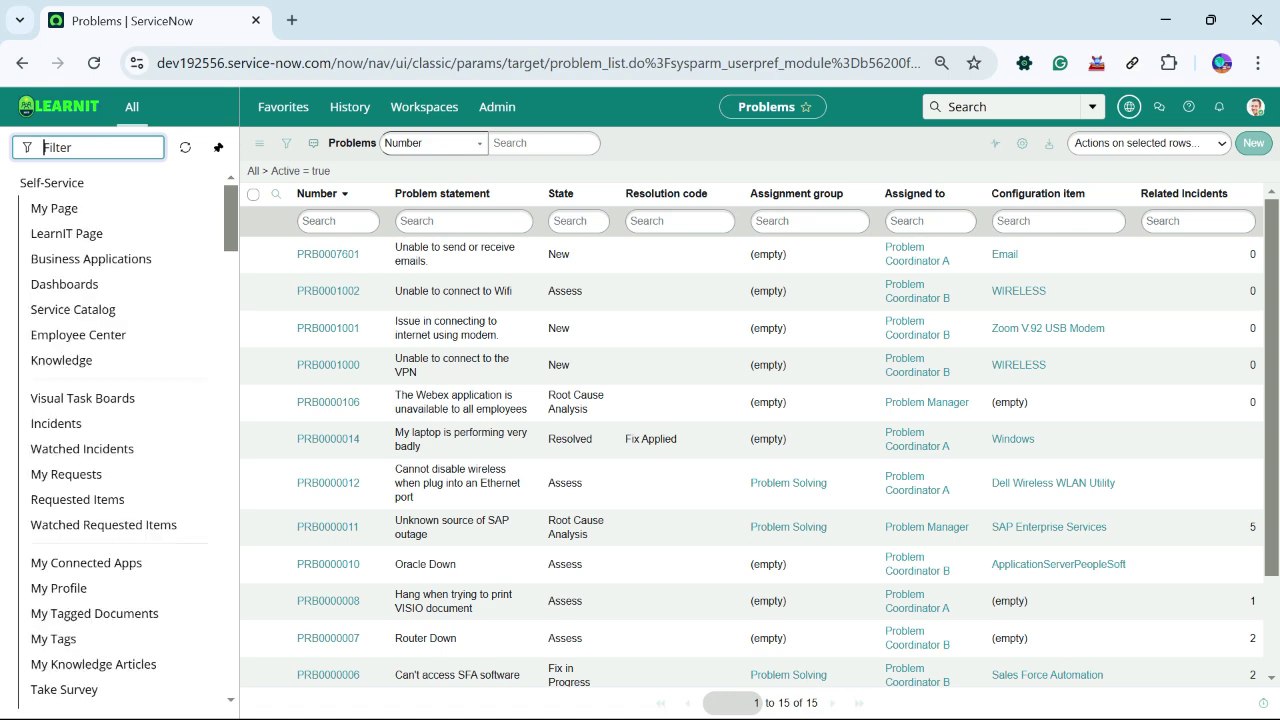
pyautogui.write('script')
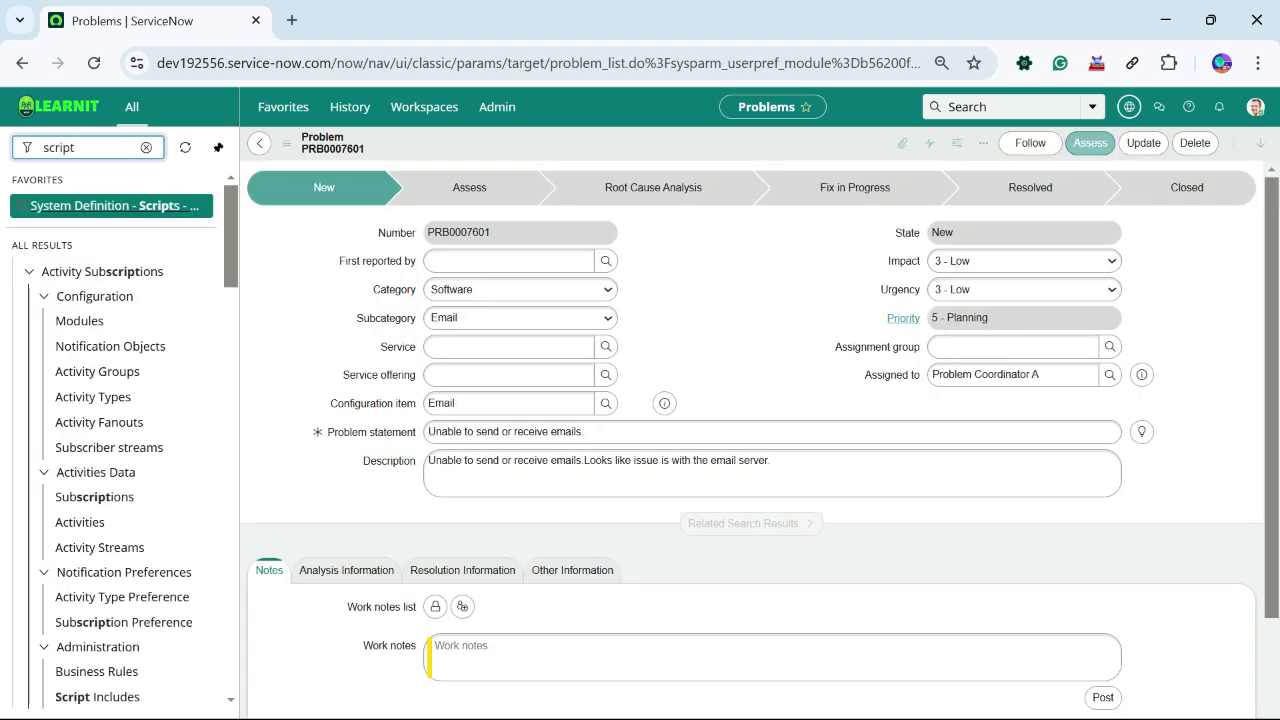
pyautogui.write(' trac')
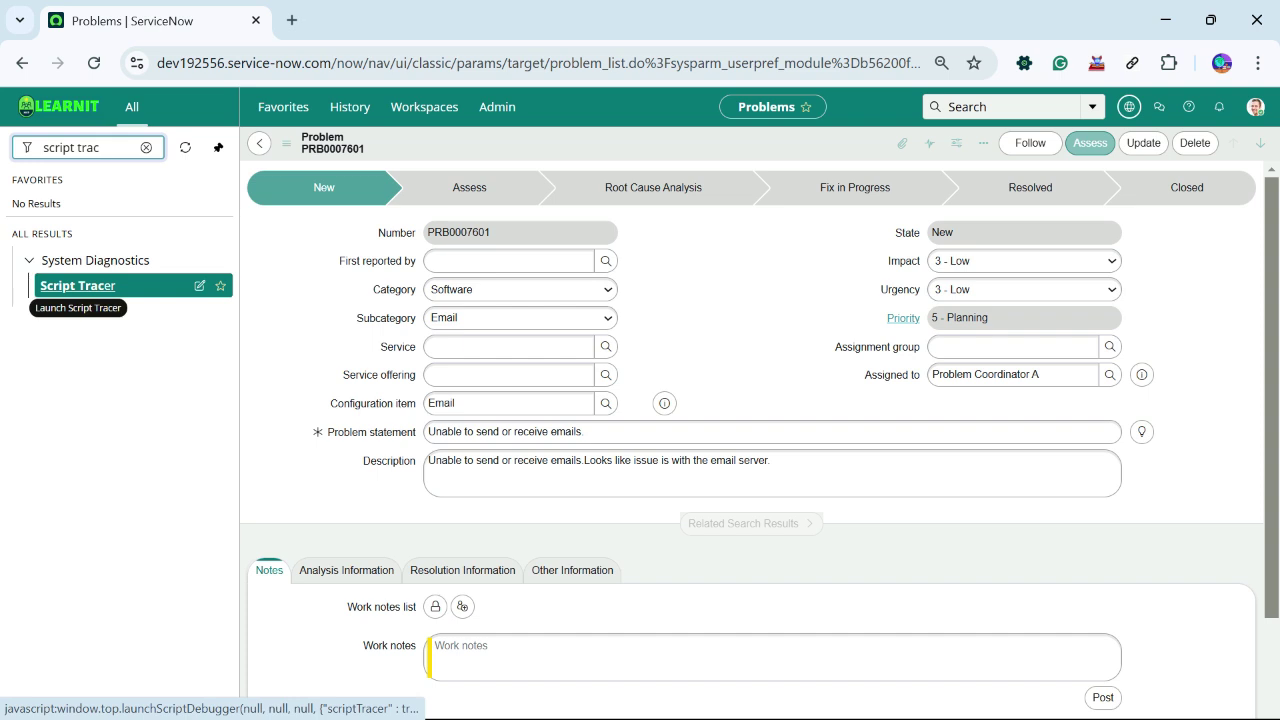
# - Launch the Script Tracer, then save PRB0007601 after adding 'the' to its problem statement
pyautogui.click(108, 286)
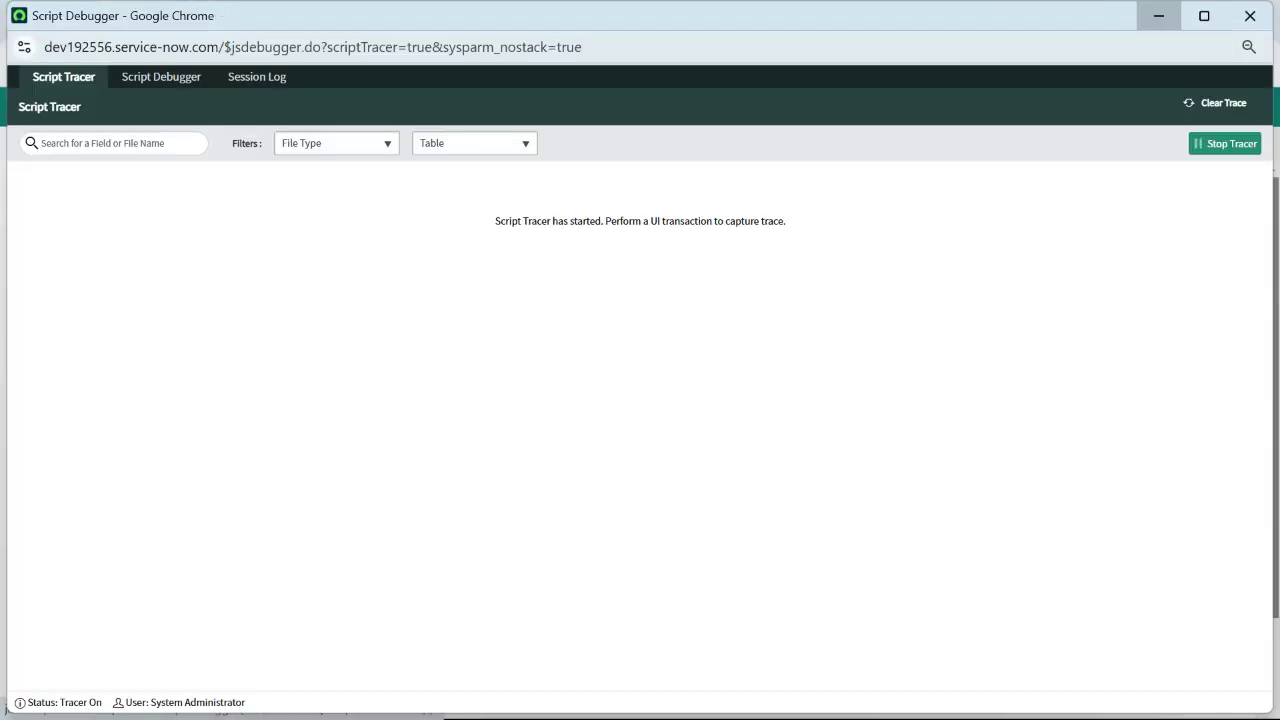
pyautogui.click(1159, 15)
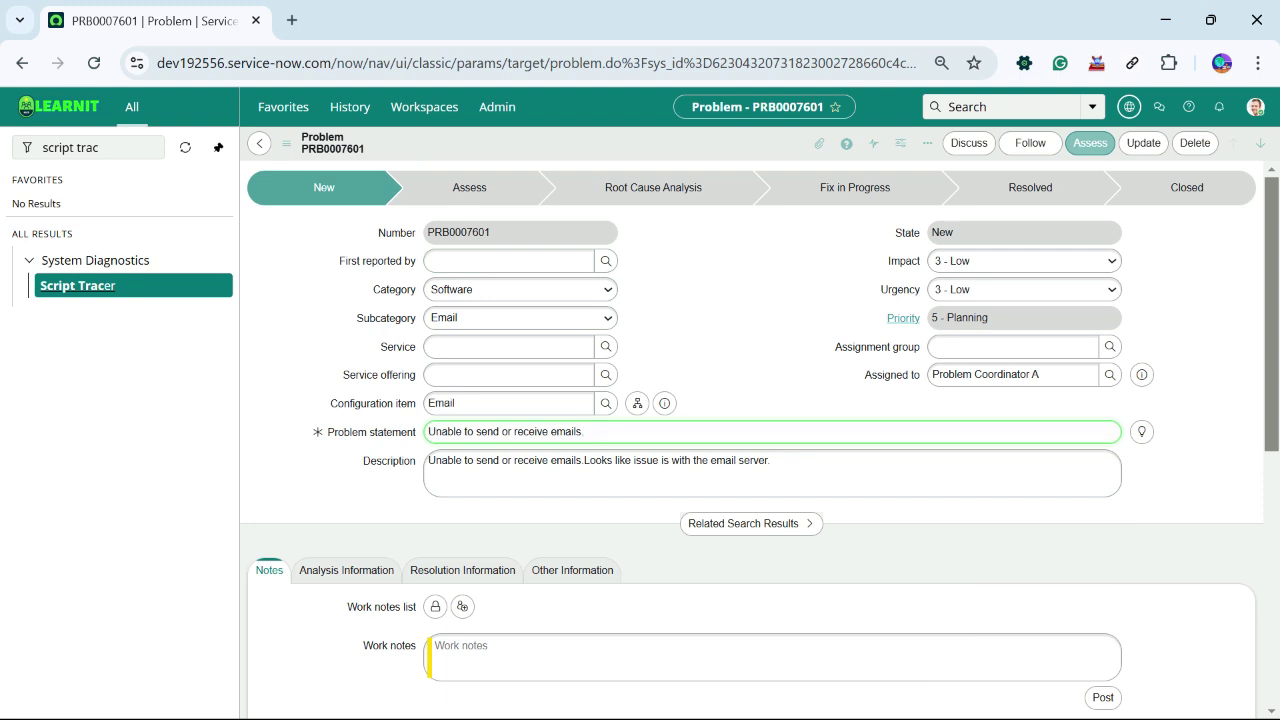
pyautogui.write('the')
pyautogui.rightClick(636, 148)
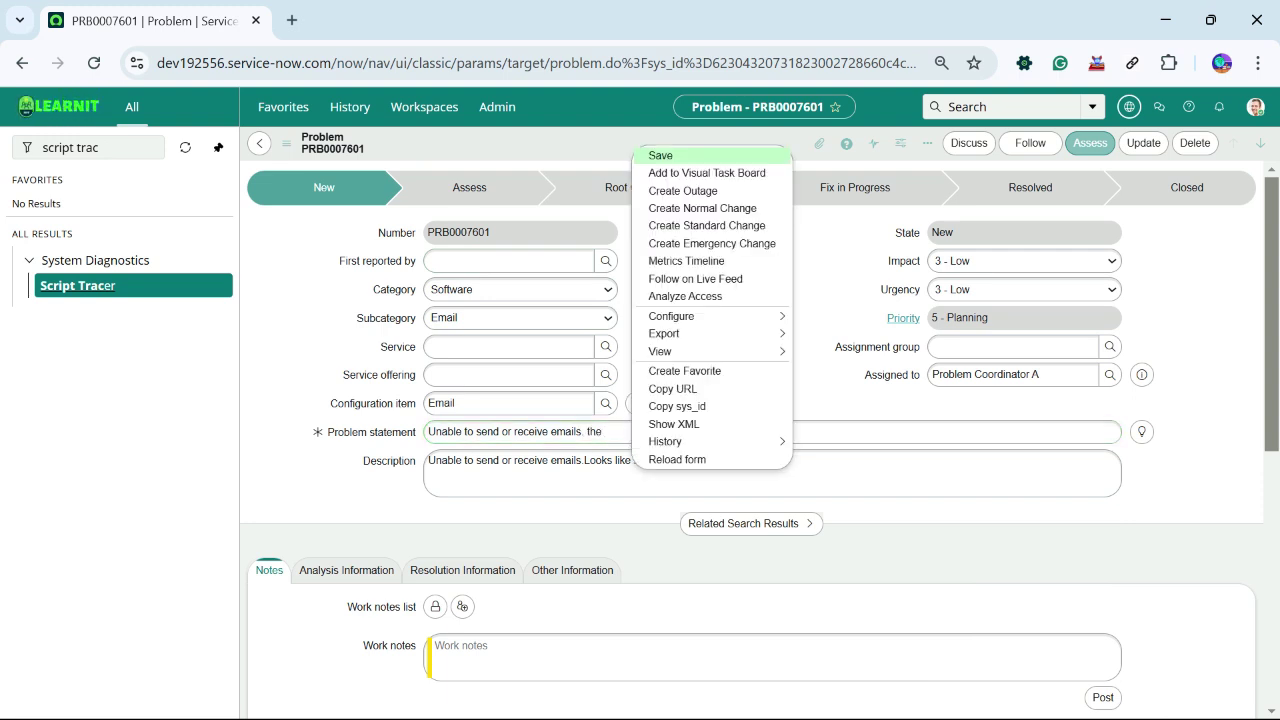
pyautogui.click(650, 153)
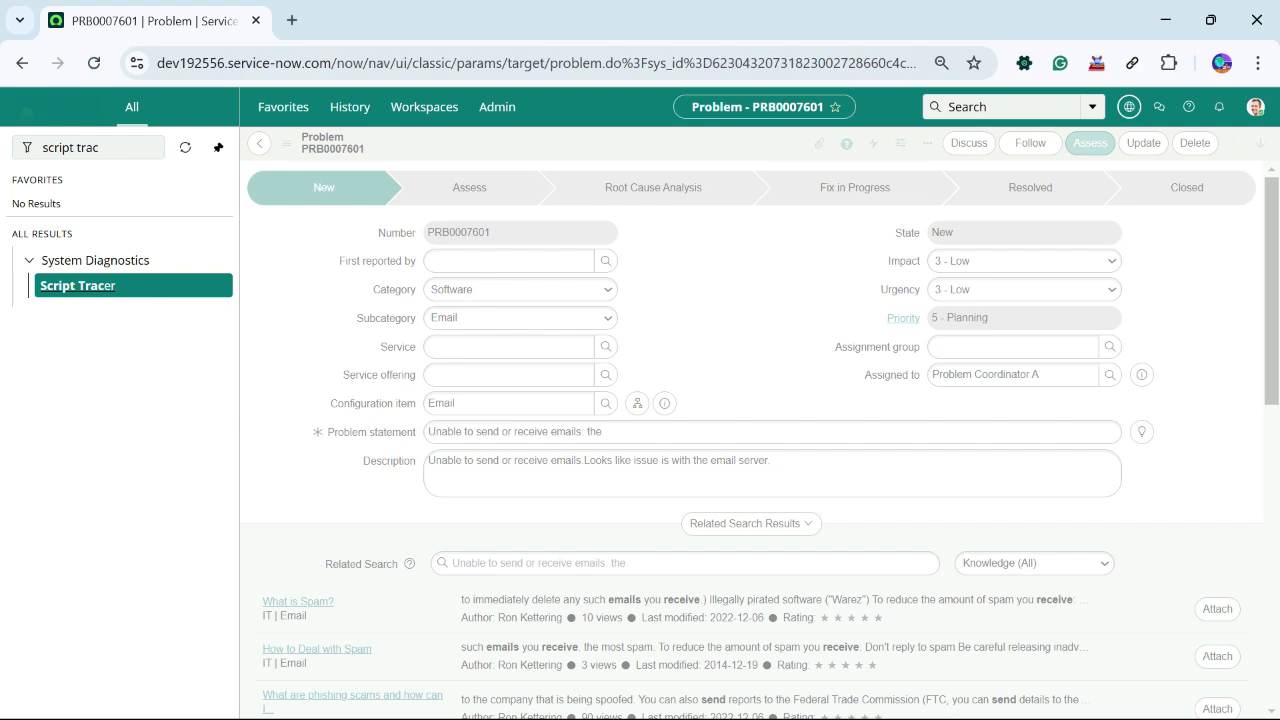
pyautogui.hotkey('alt', 'Tab')
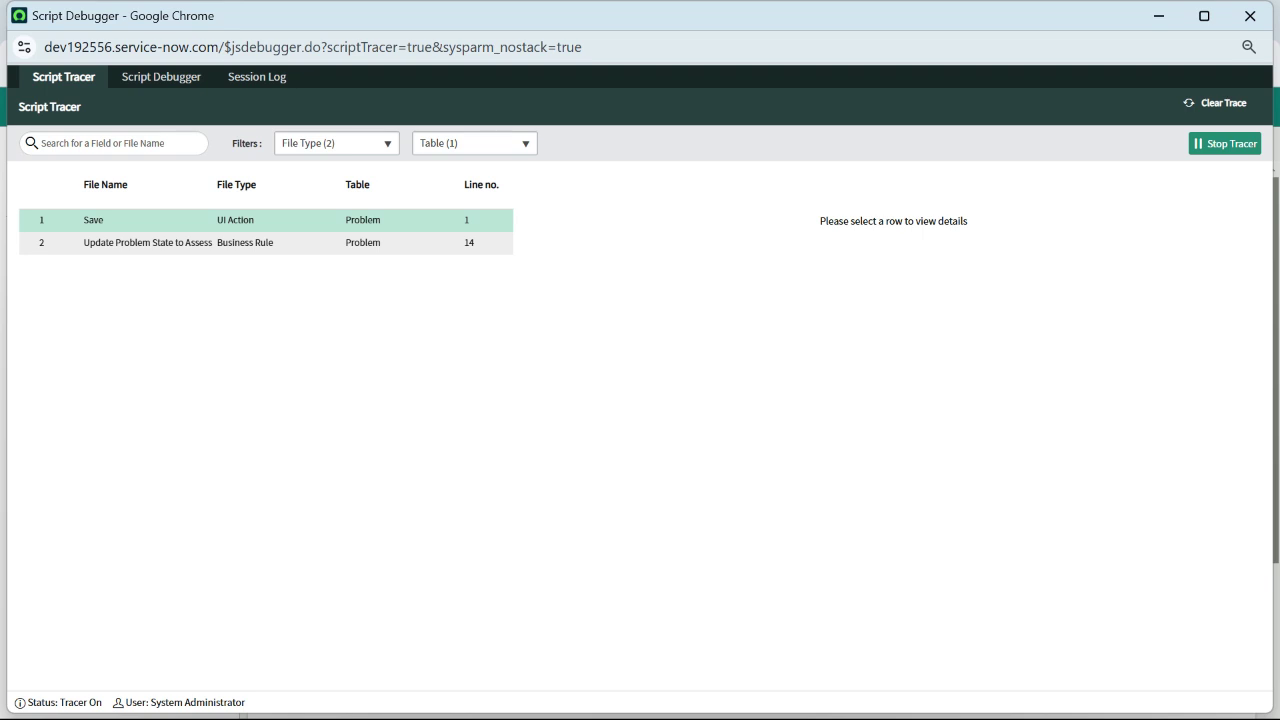
# - Check the traced file types and show the Save trace entry's details
pyautogui.hotkey('alt', 'Tab')
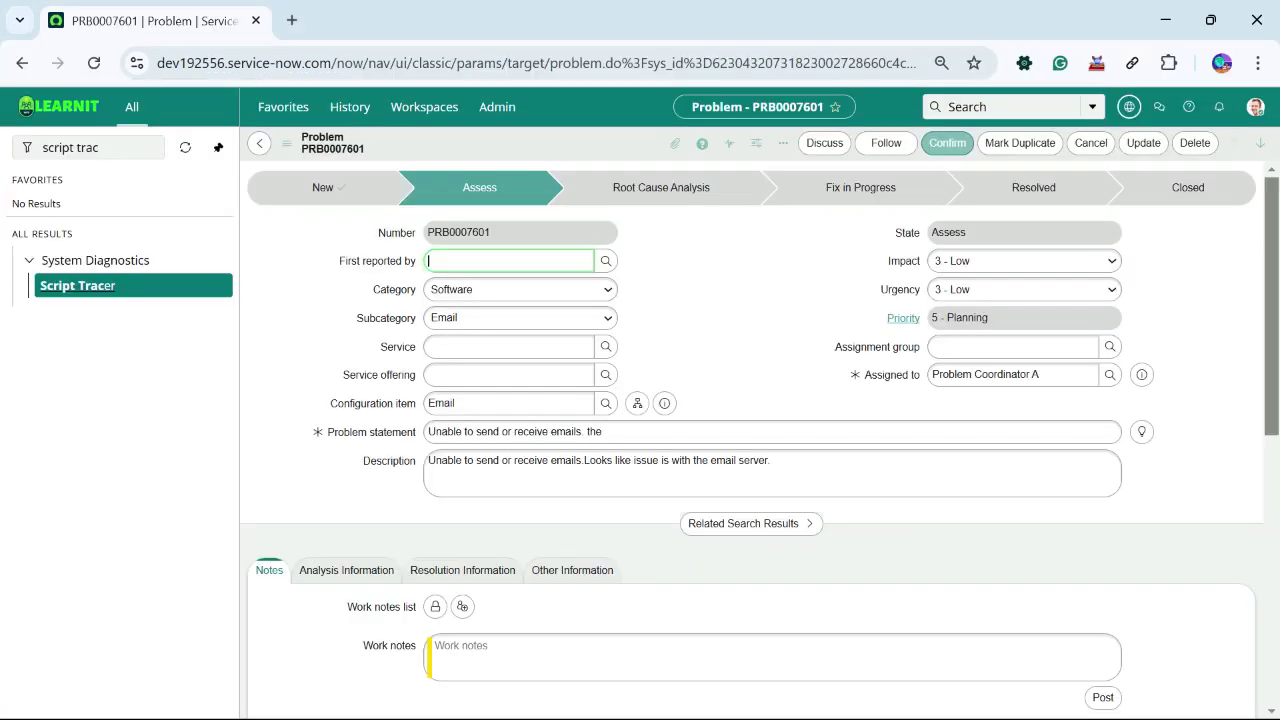
pyautogui.hotkey('alt', 'Tab')
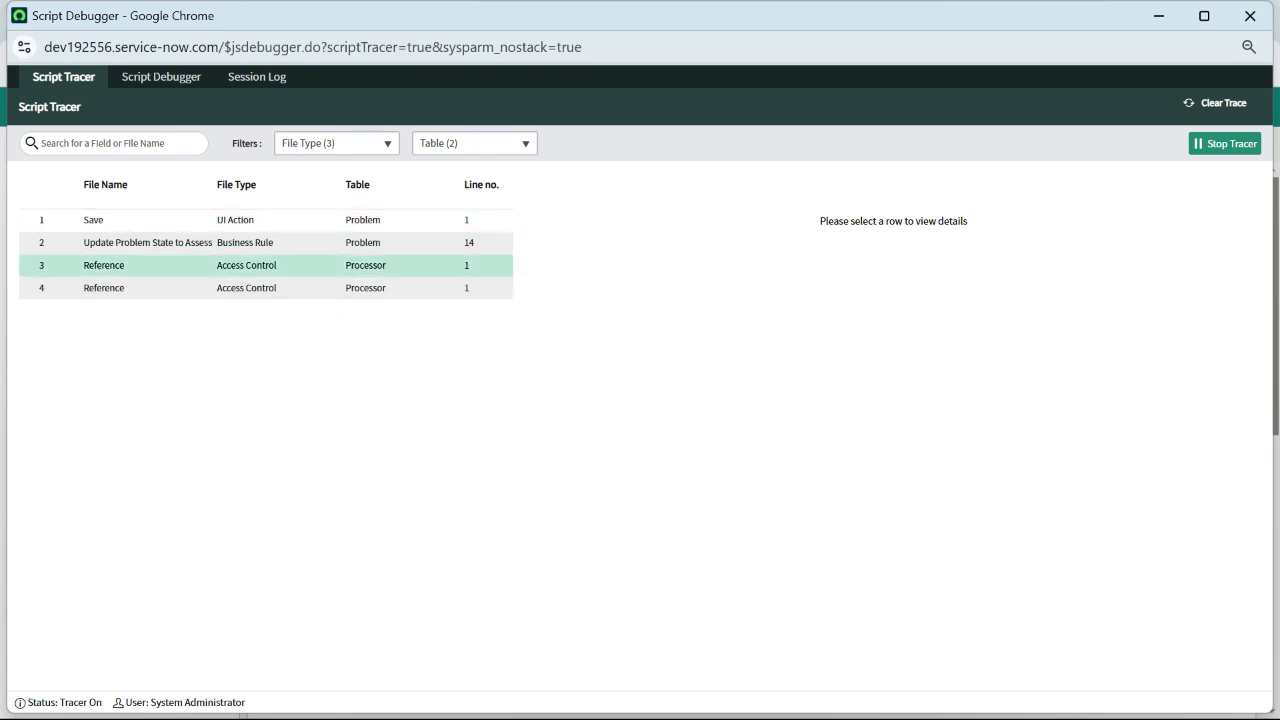
pyautogui.click(336, 143)
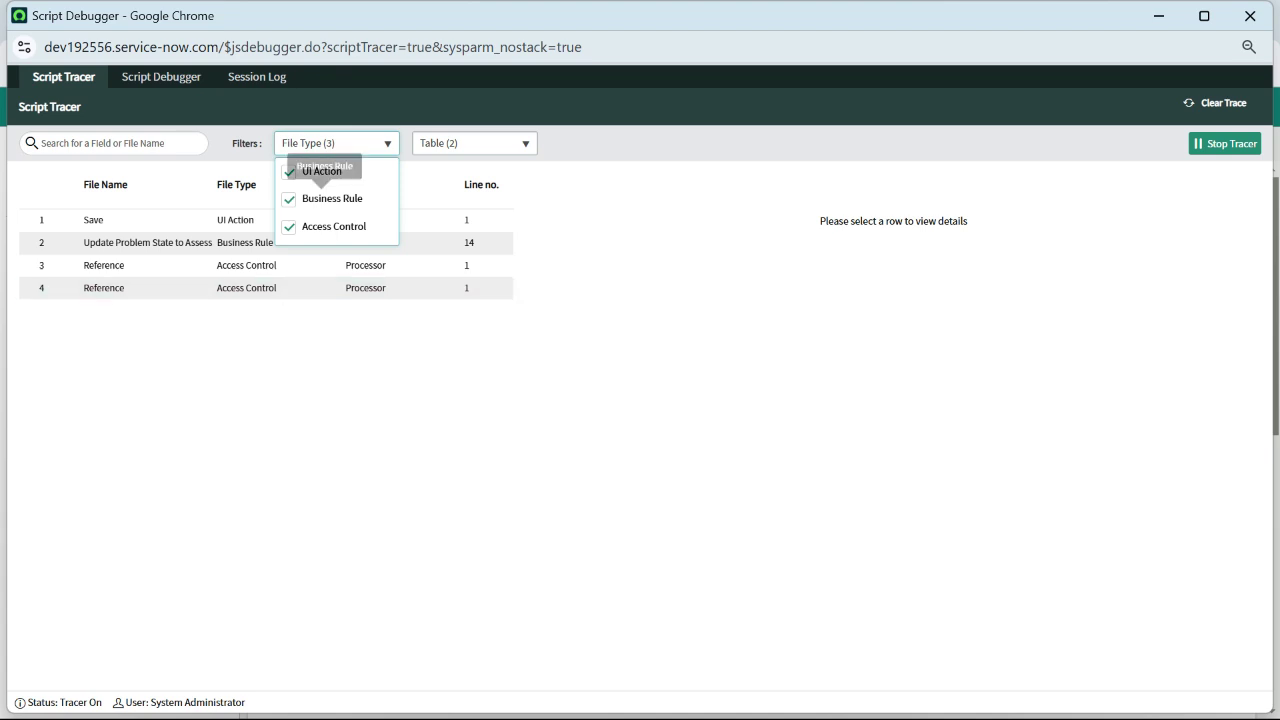
pyautogui.press('Escape')
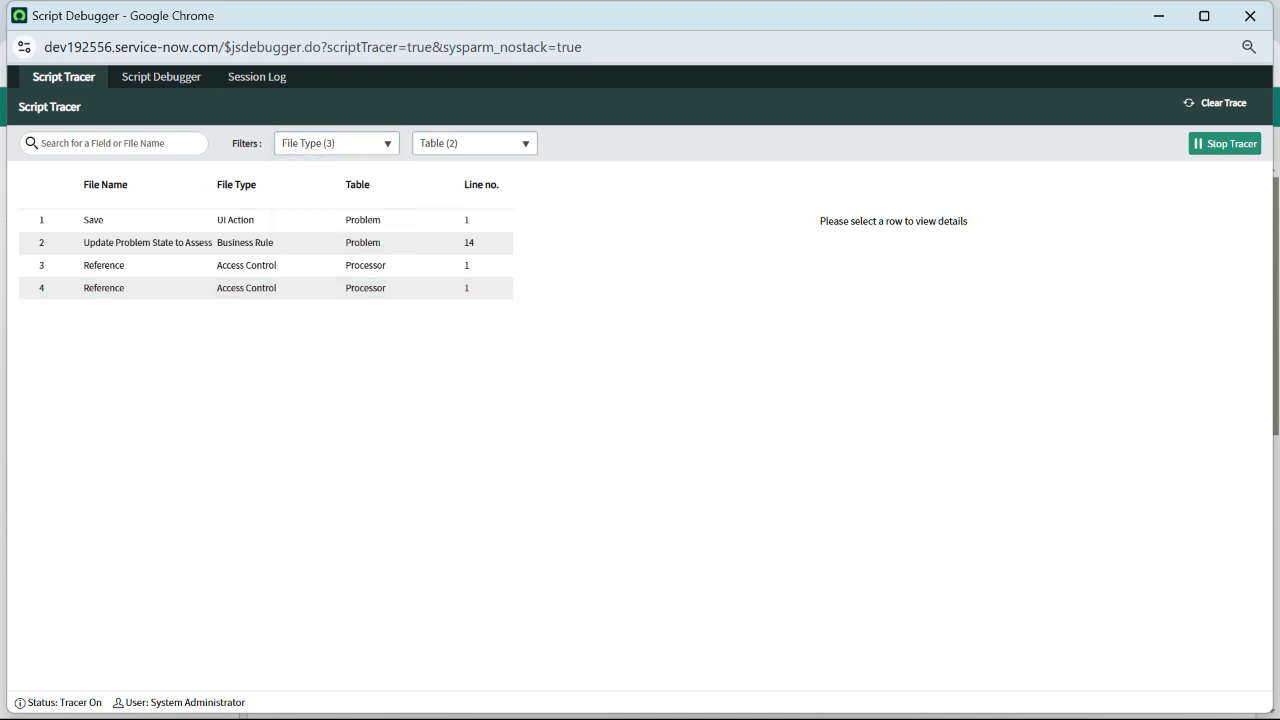
pyautogui.press('Up')
pyautogui.press('Up')
pyautogui.press('Up')
pyautogui.press('Up')
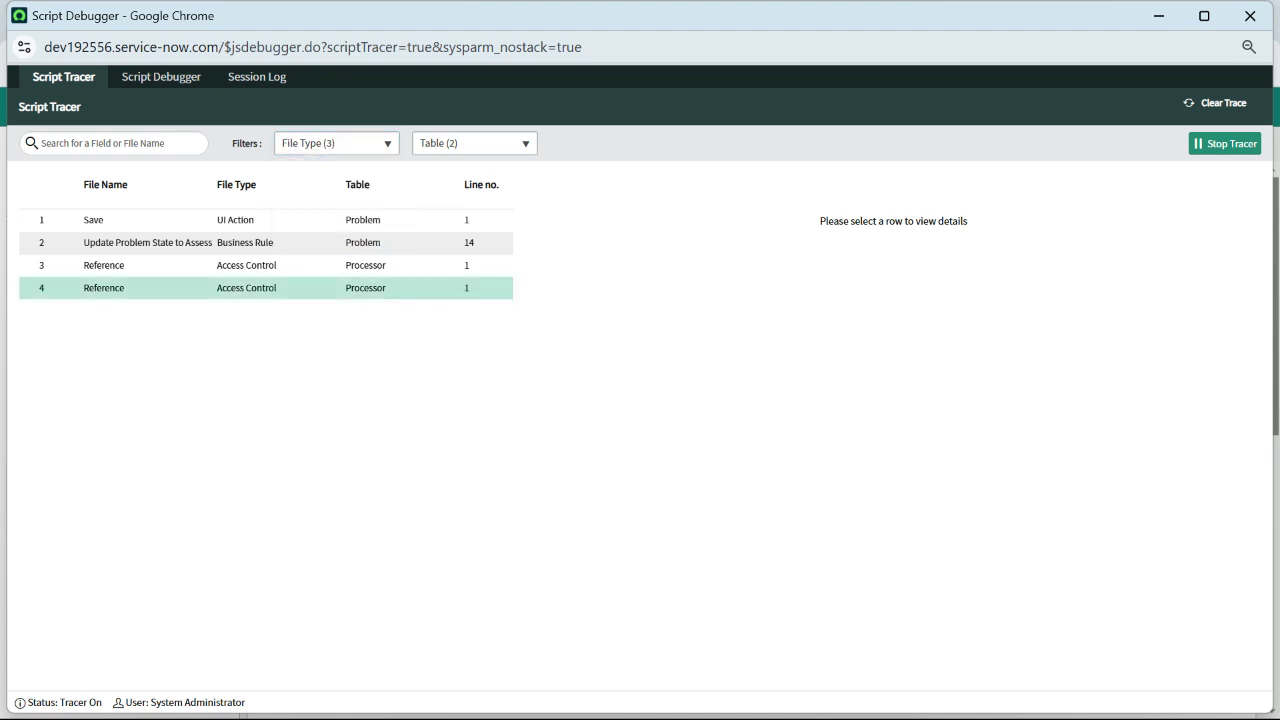
pyautogui.press('Return')
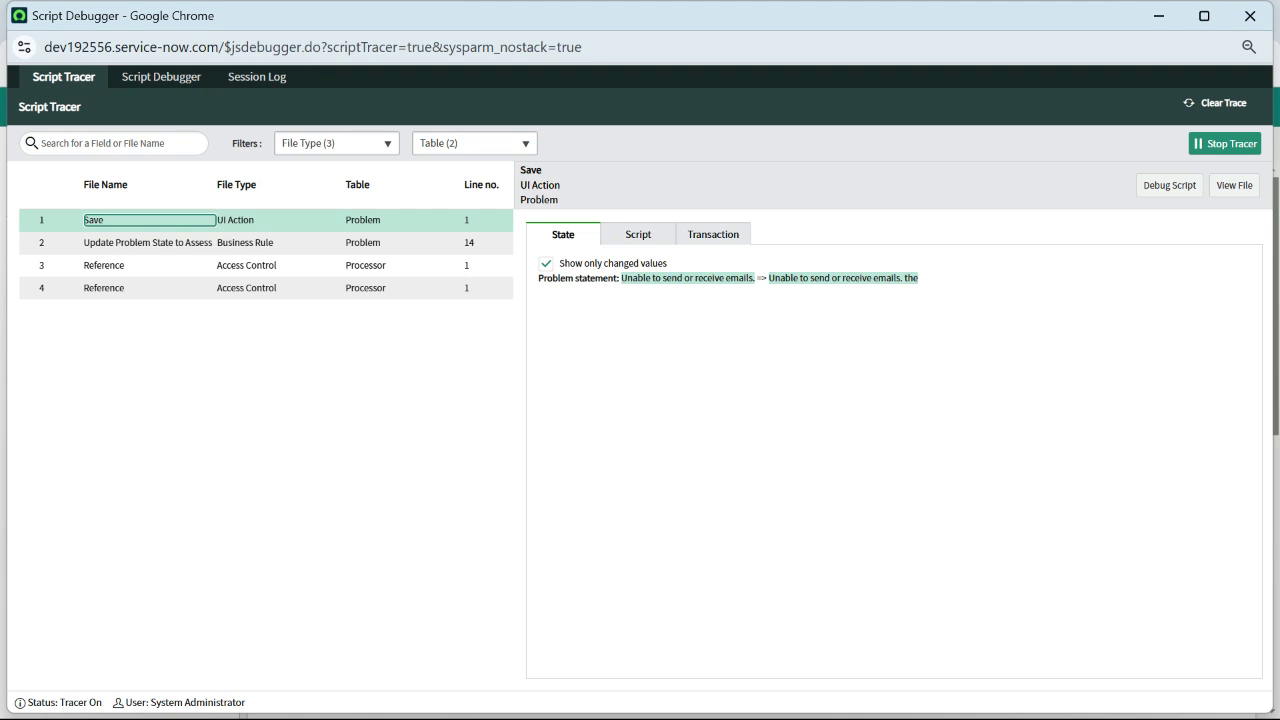
# - Review Update Problem State to Assess's state change 101 => 102 and open its business rule
pyautogui.press('Down')
pyautogui.press('Down')
pyautogui.press('Return')
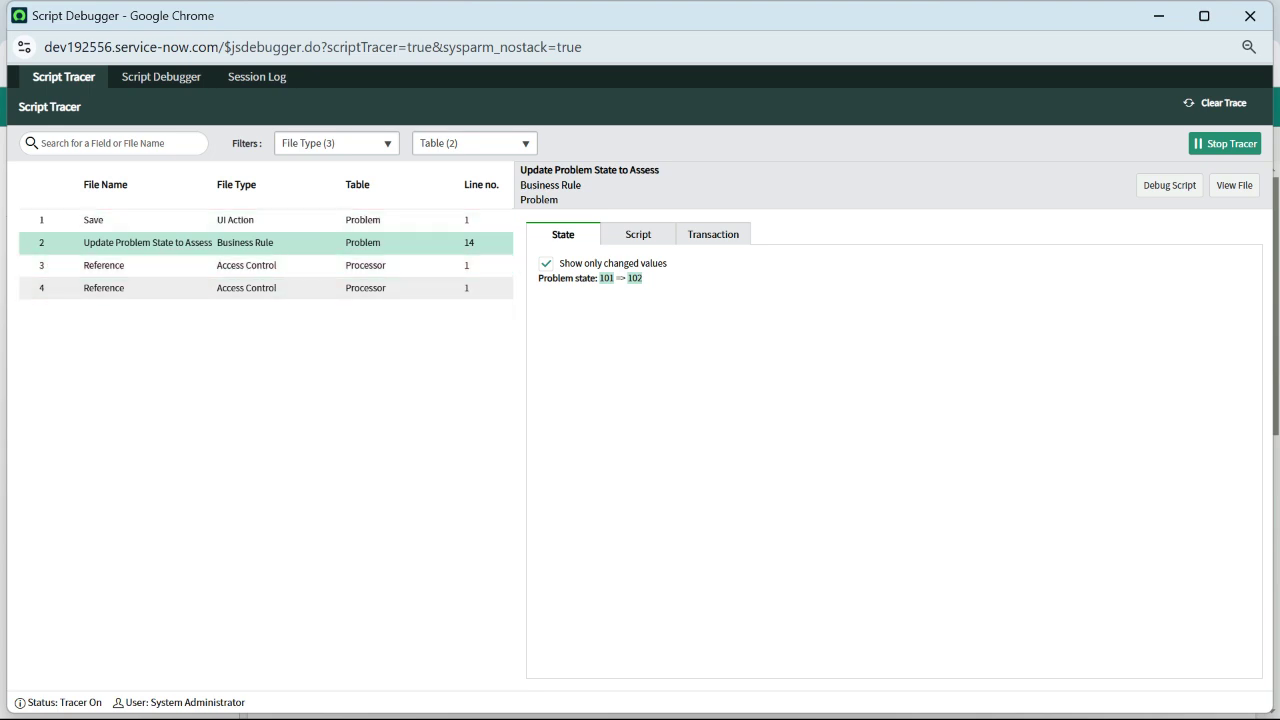
pyautogui.click(1234, 185)
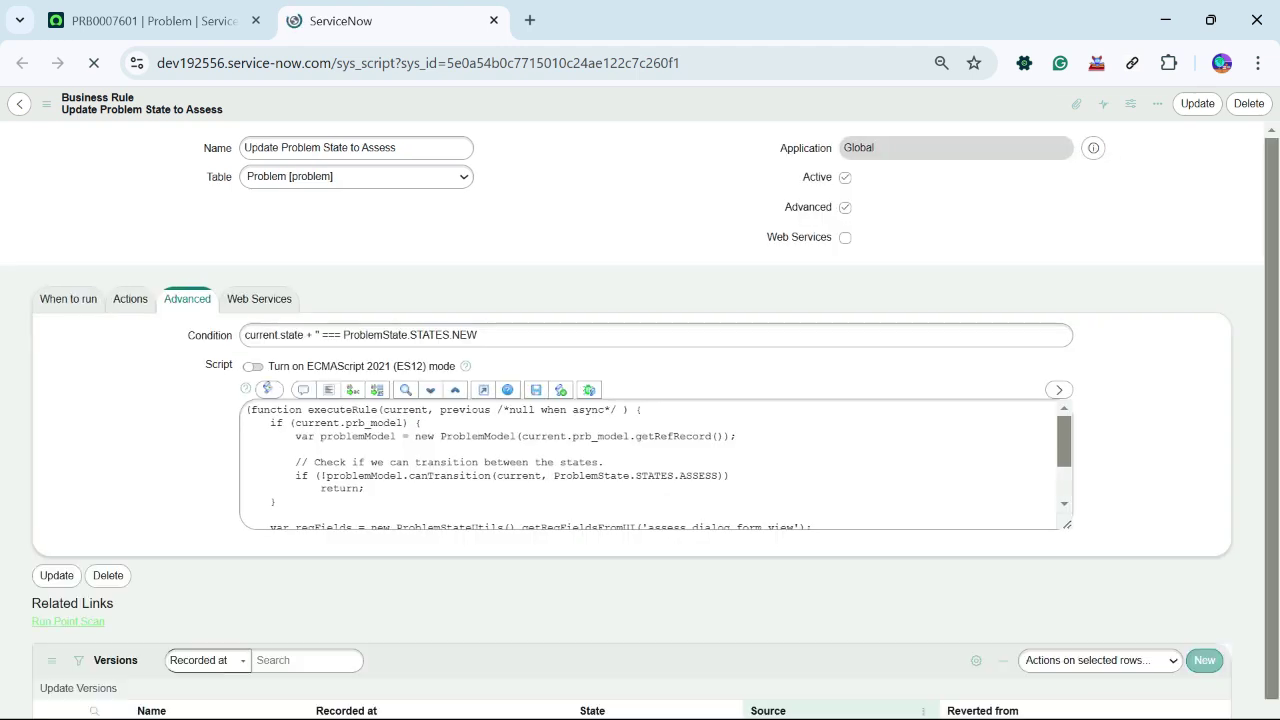
# - Examine the business rule's script, selecting the line 14 setValue statement, then return to PRB0007601
pyautogui.press('super')
pyautogui.press('super')
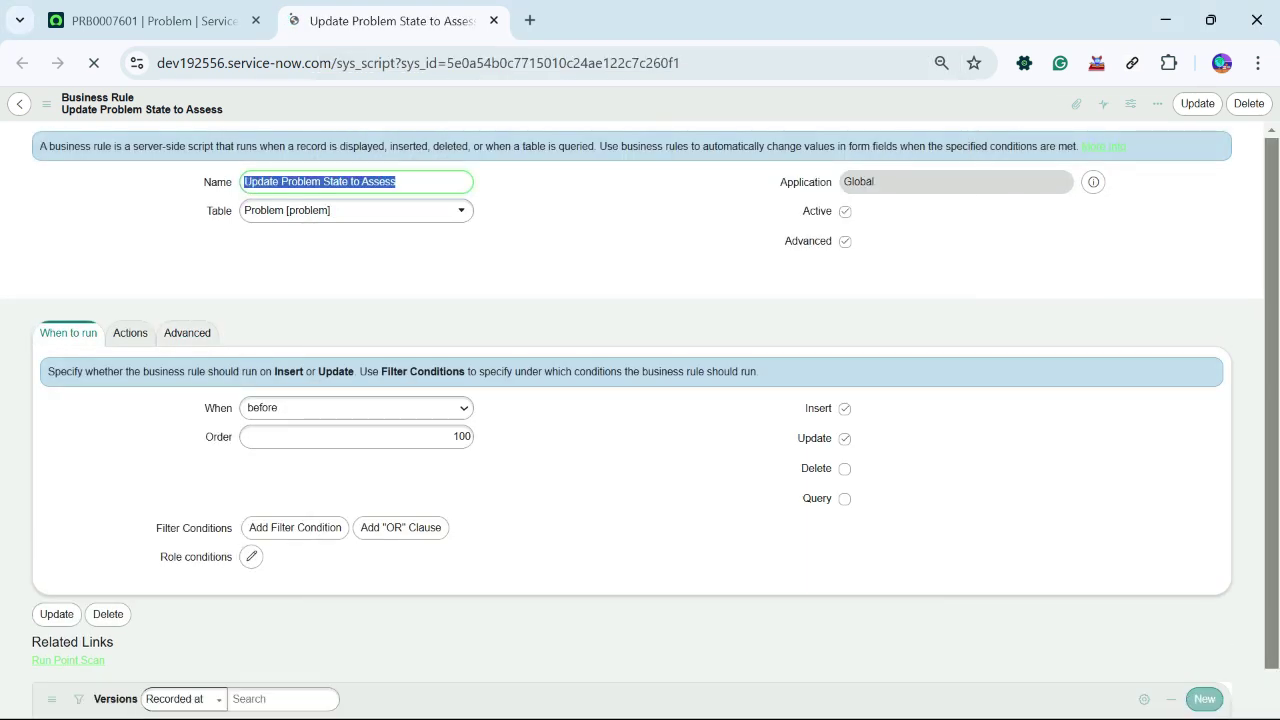
pyautogui.press('super')
pyautogui.moveTo(690, 696)
pyautogui.click(790, 598)
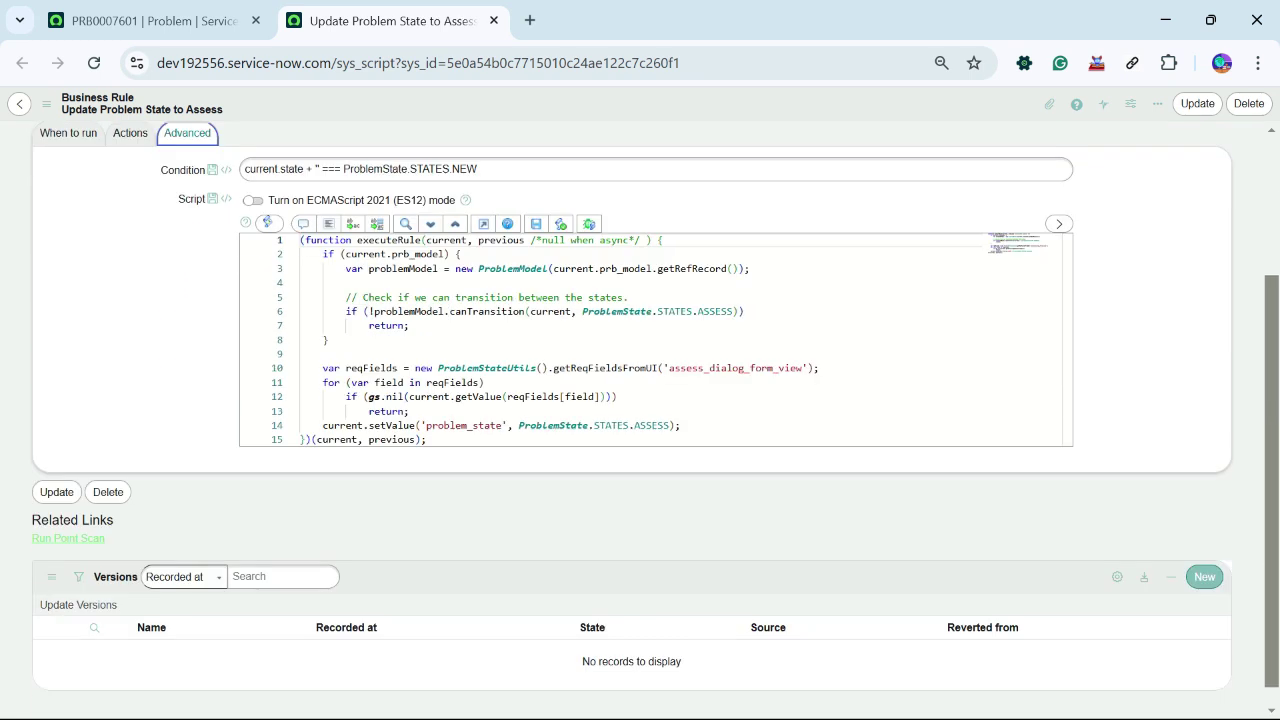
pyautogui.moveTo(680, 424); pyautogui.dragTo(322, 424)
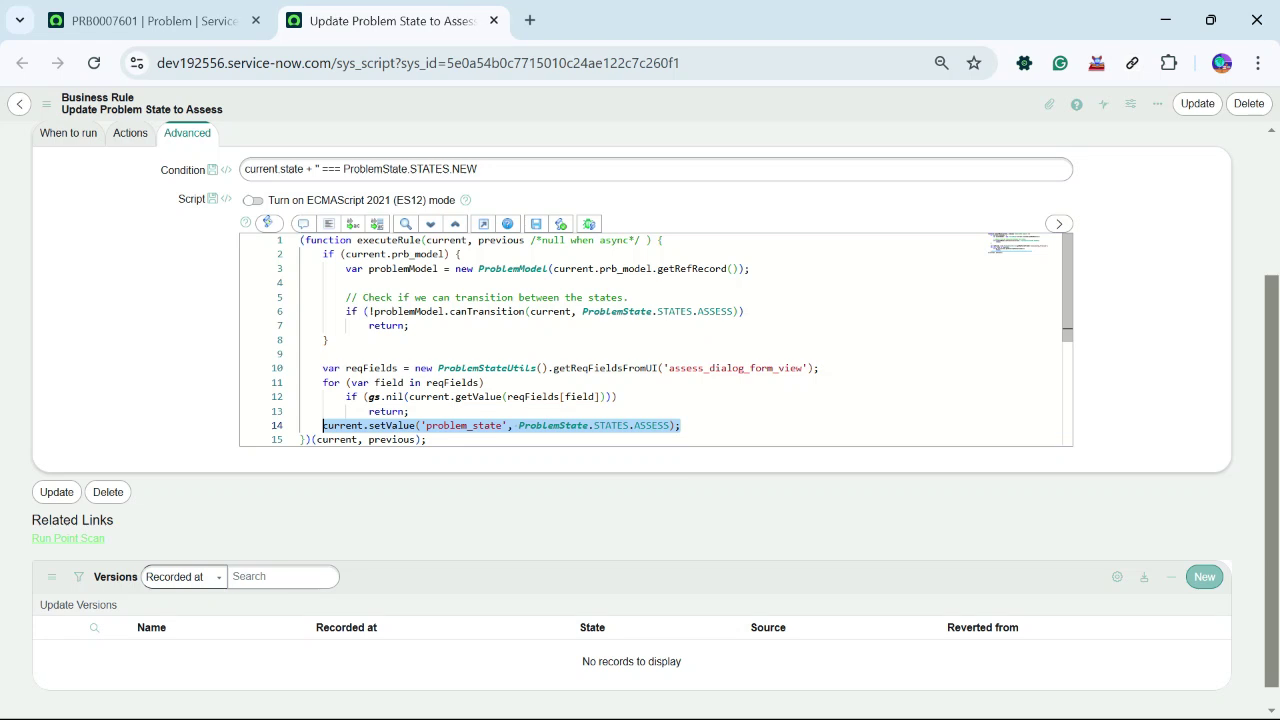
pyautogui.scroll(2, 640, 400)
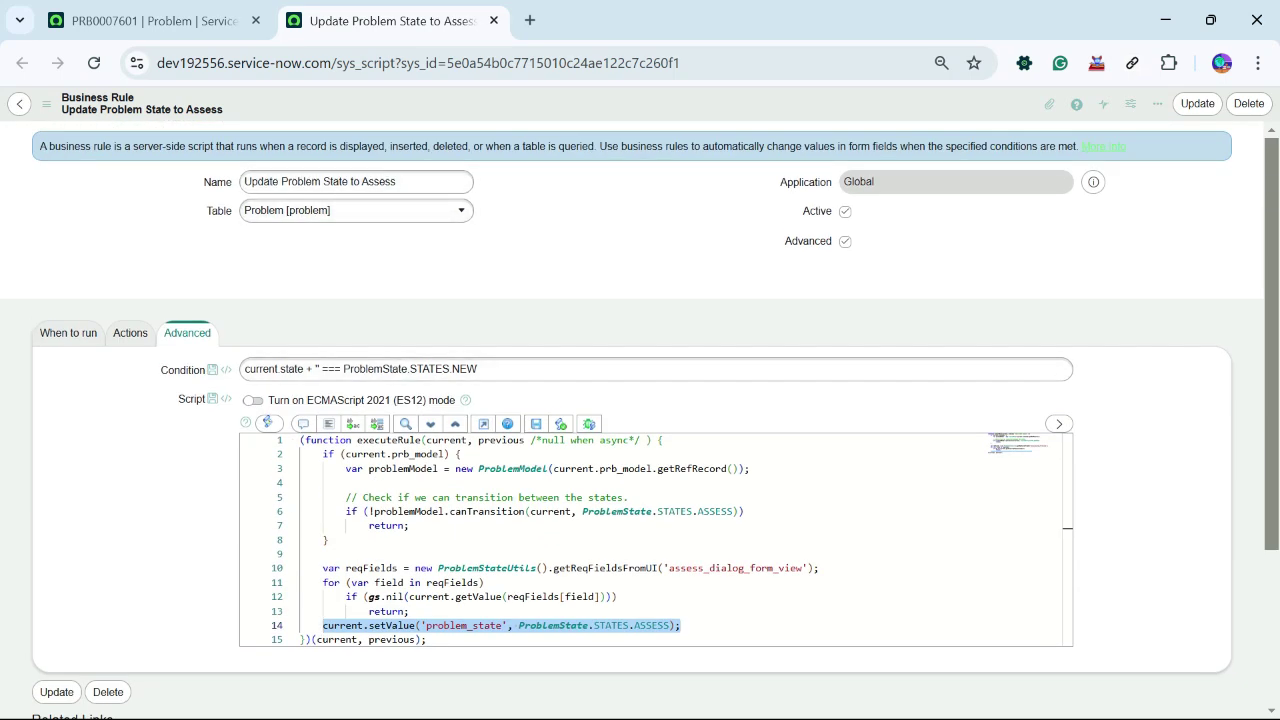
pyautogui.click(150, 20)
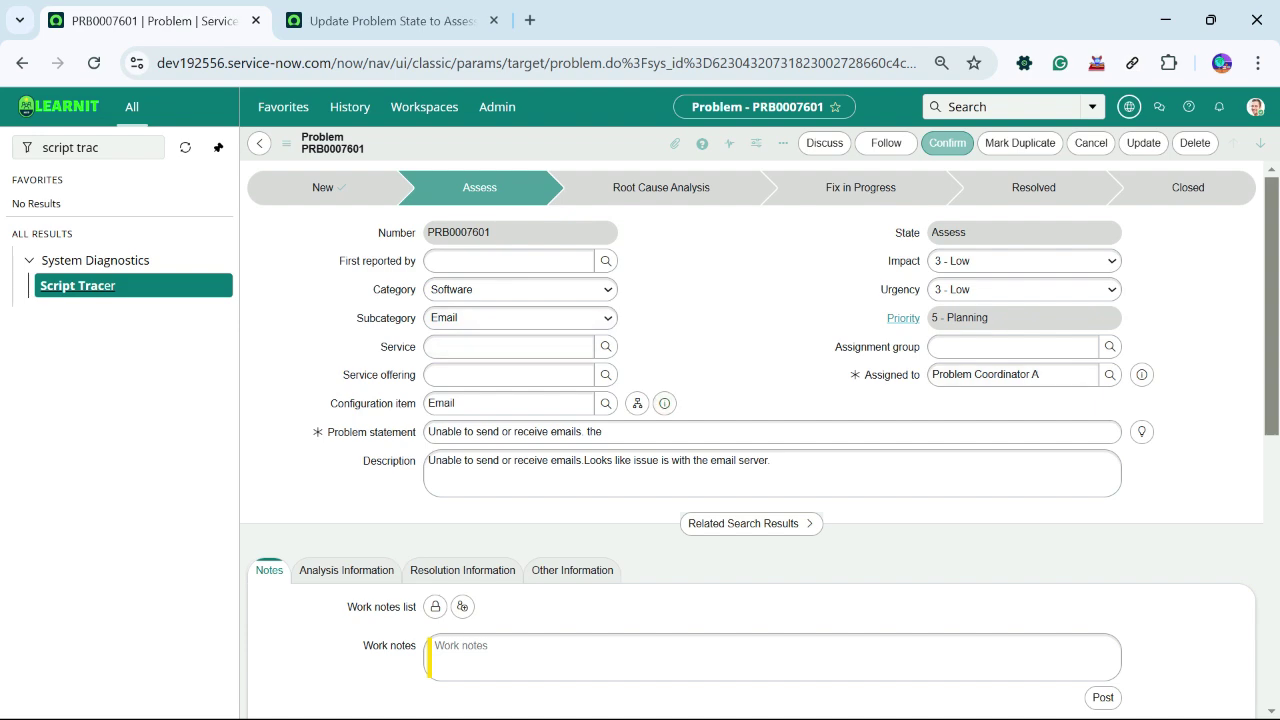
# - Stop the Script Tracer and minimize the Script Debugger window
pyautogui.click(107, 286)
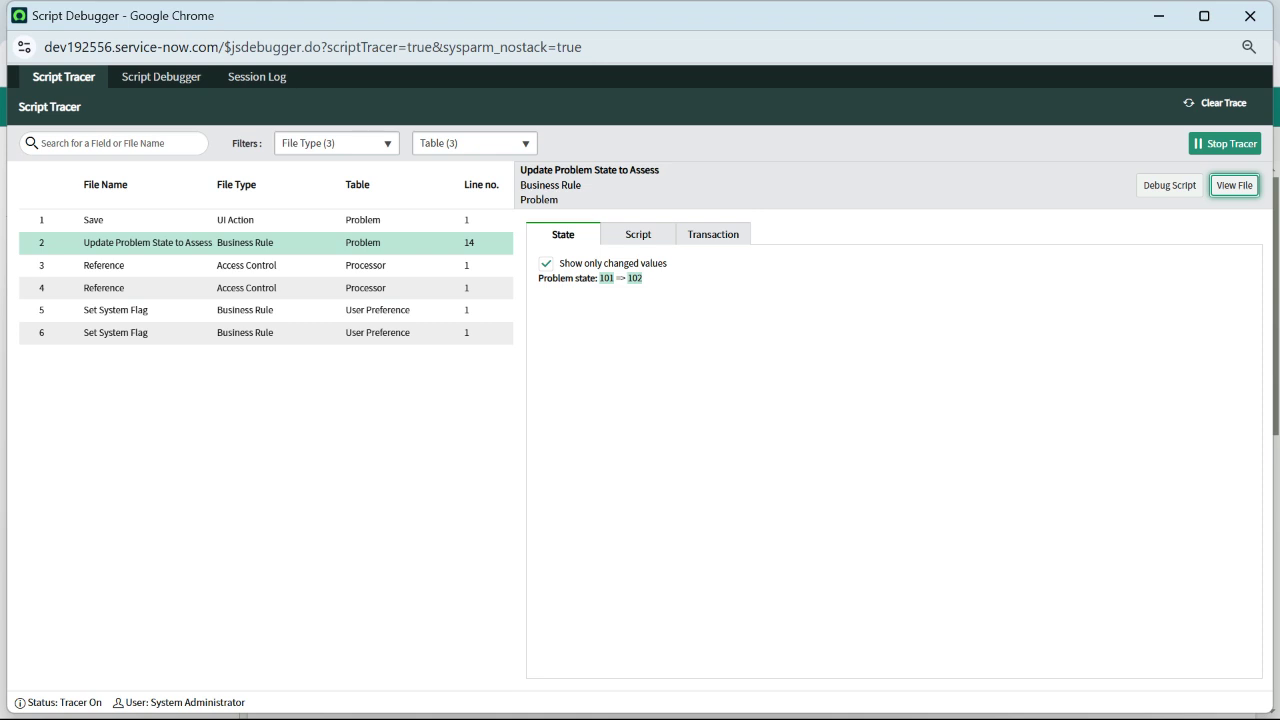
pyautogui.click(1224, 143)
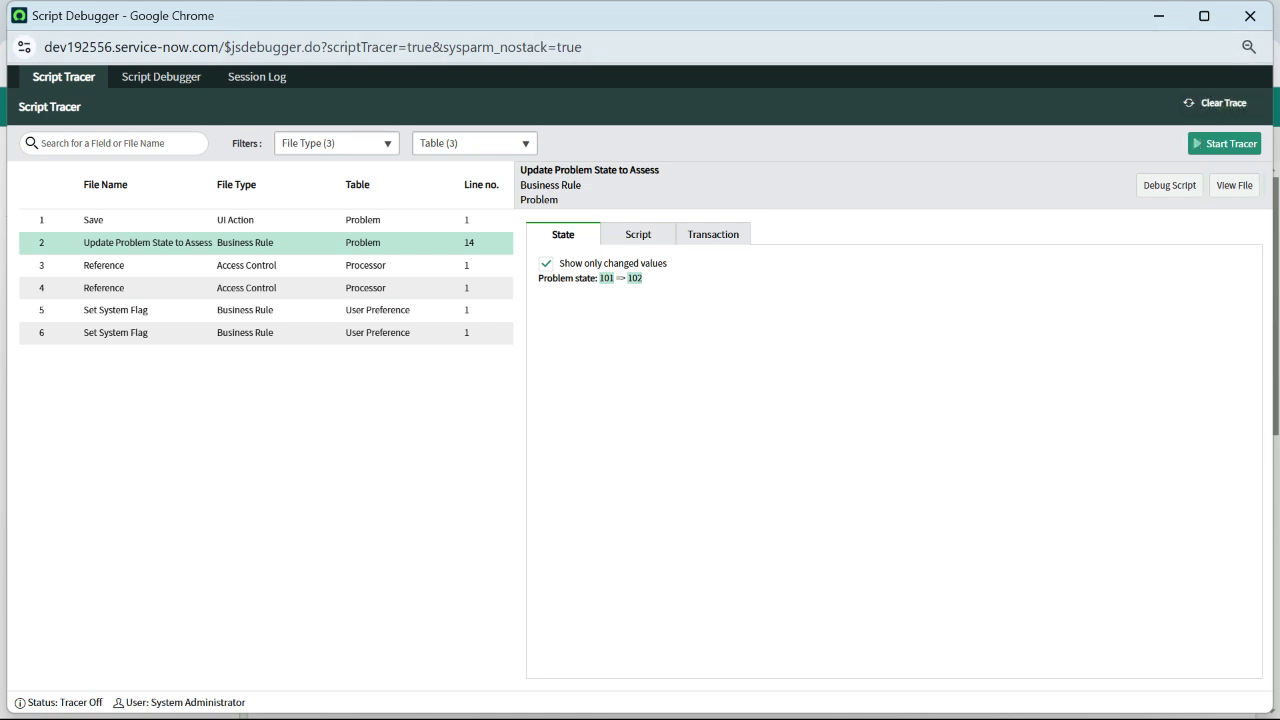
pyautogui.click(1159, 15)
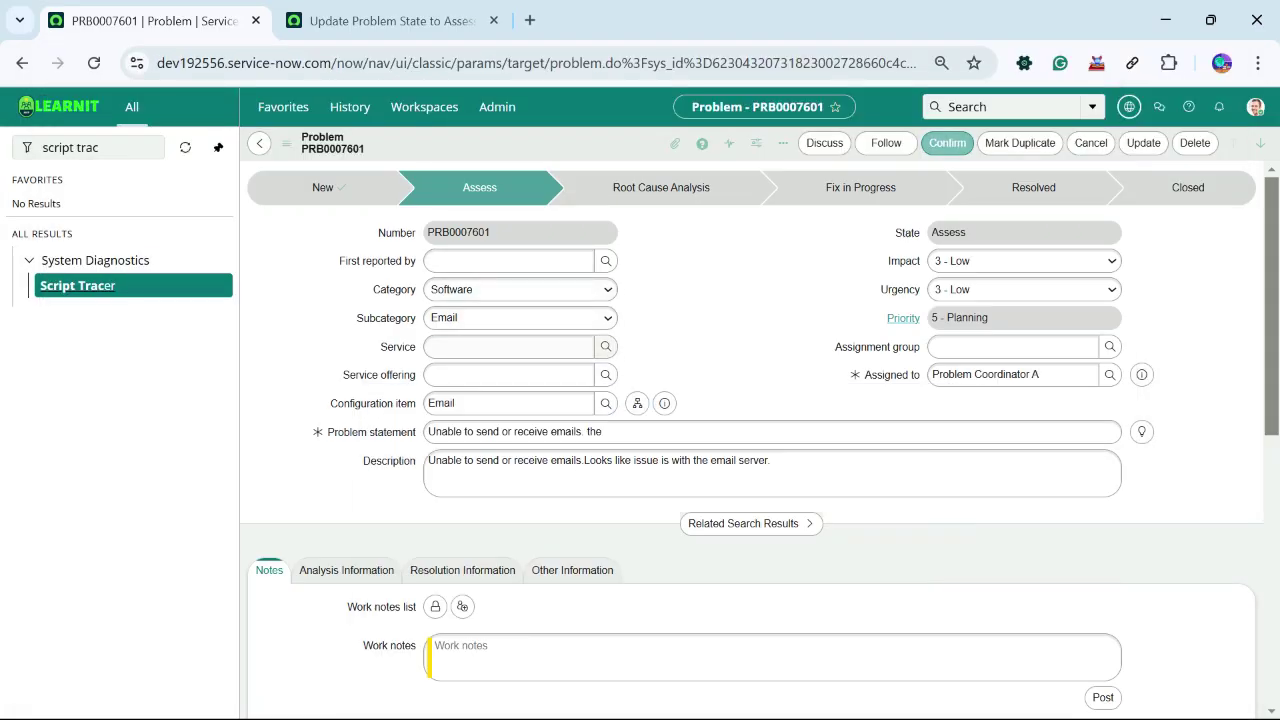
# - Close the business rule tab, returning to problem PRB0007601, and select the navigator filter text
pyautogui.click(390, 20)
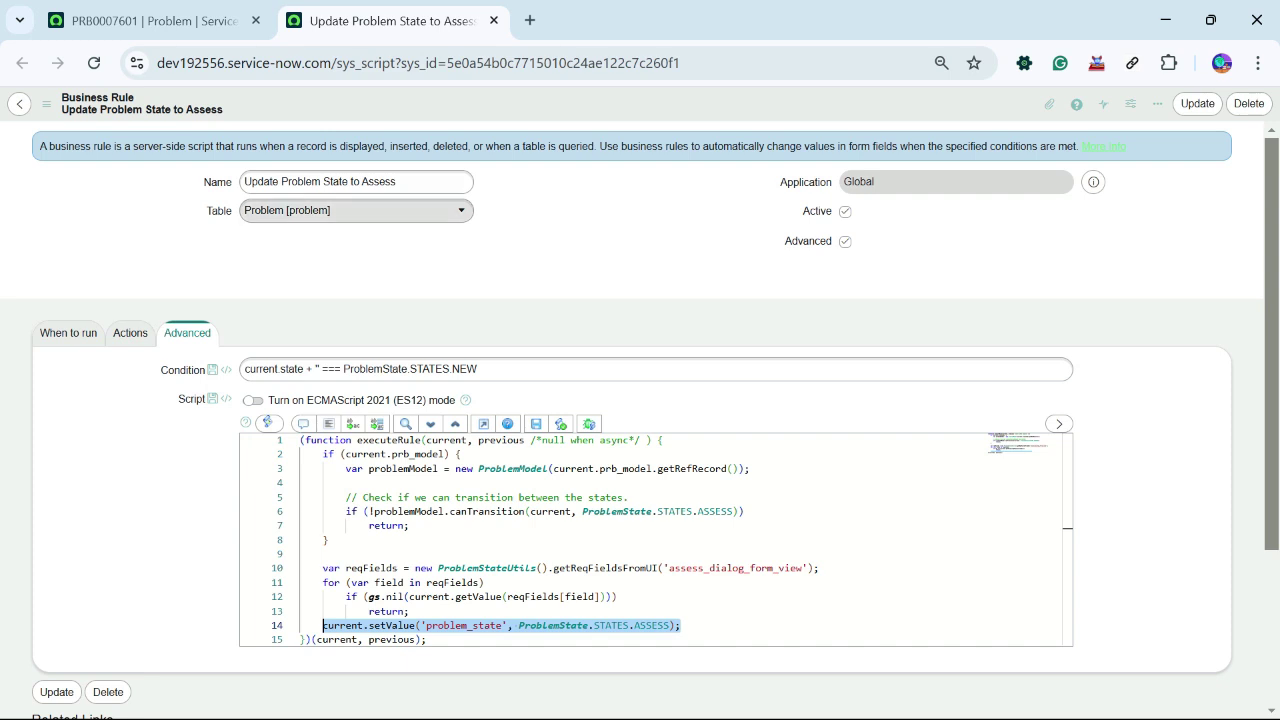
pyautogui.hotkey('ctrl', 'w')
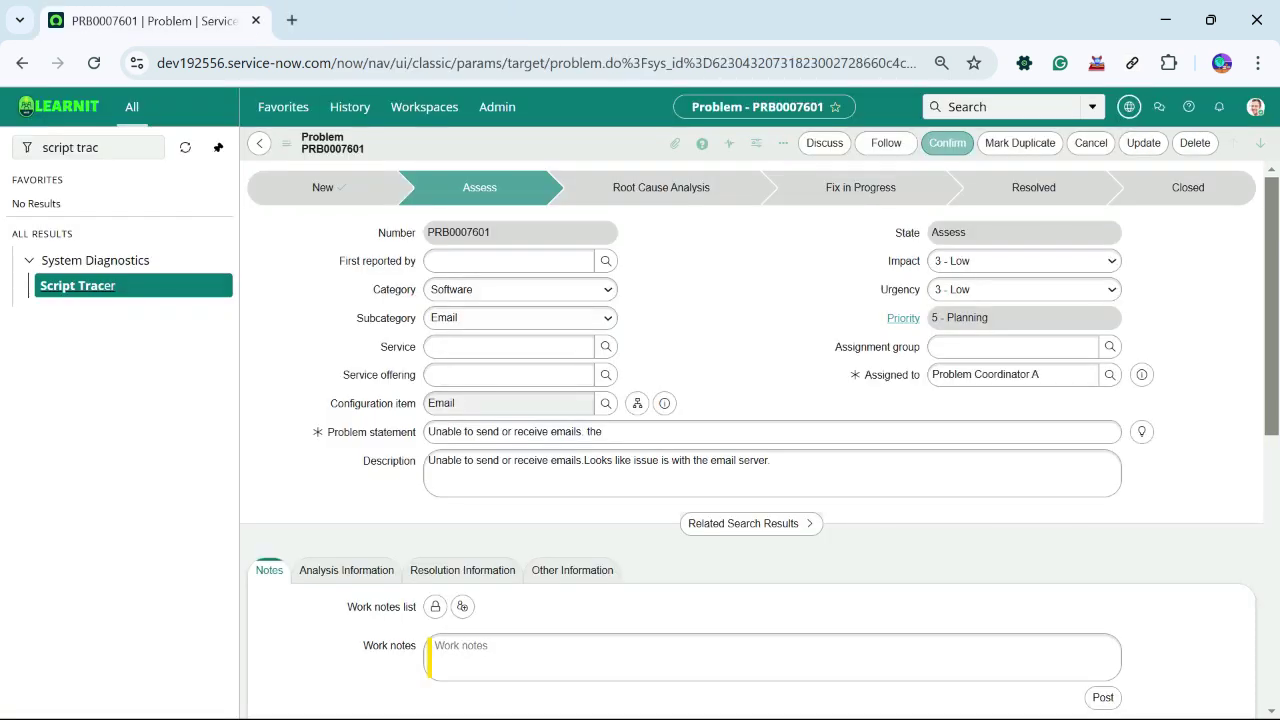
pyautogui.click(90, 147)
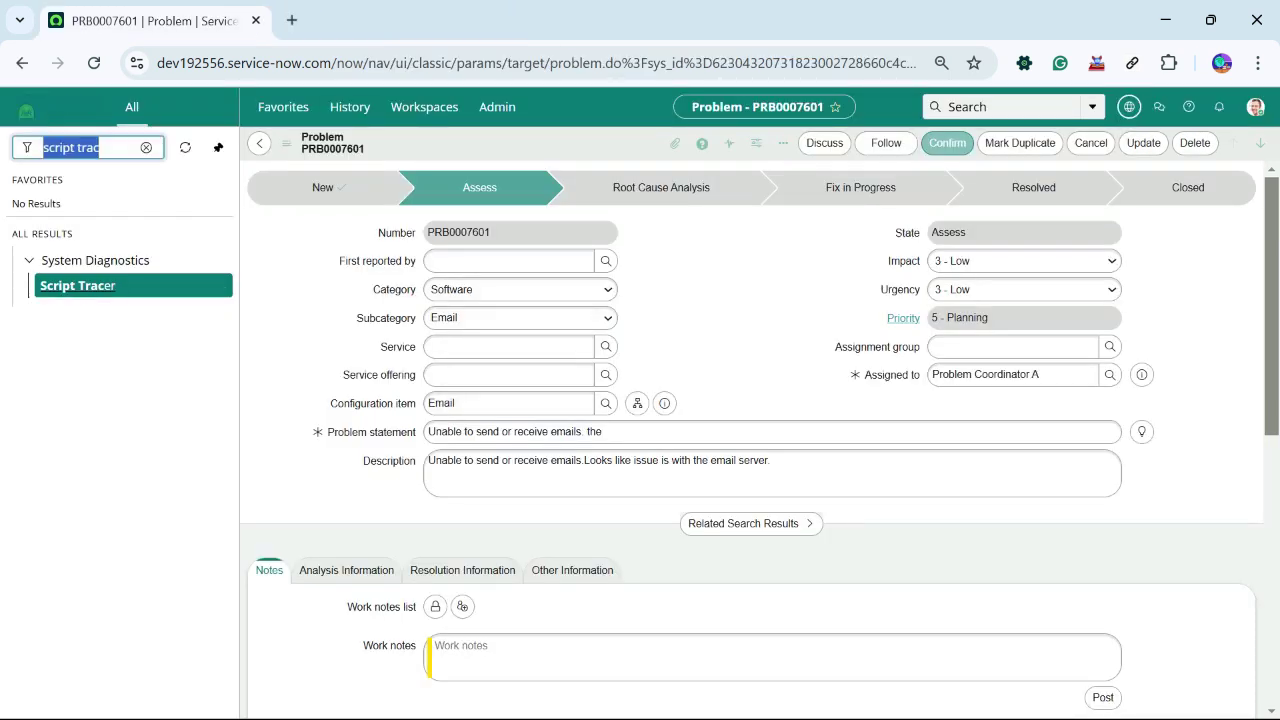
# - Filter the navigator for 'problem' and open a new Problem form in a new tab
pyautogui.write('problem')
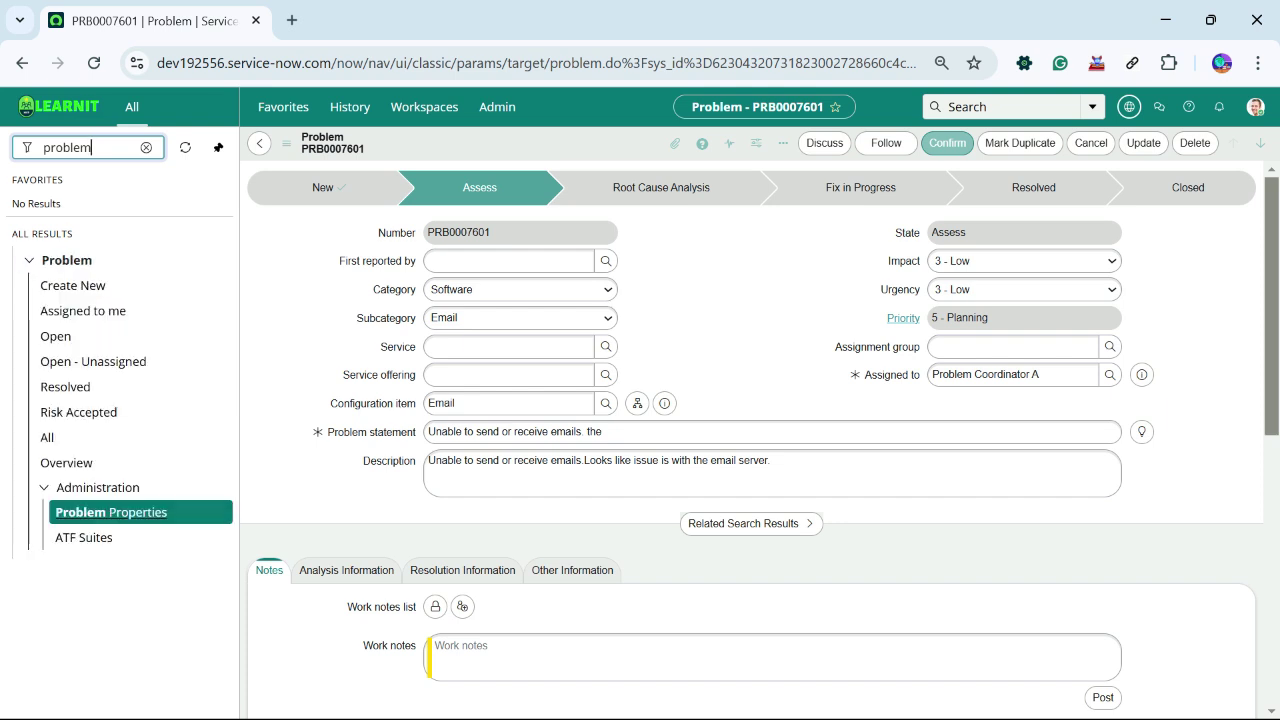
pyautogui.middleClick(73, 286)
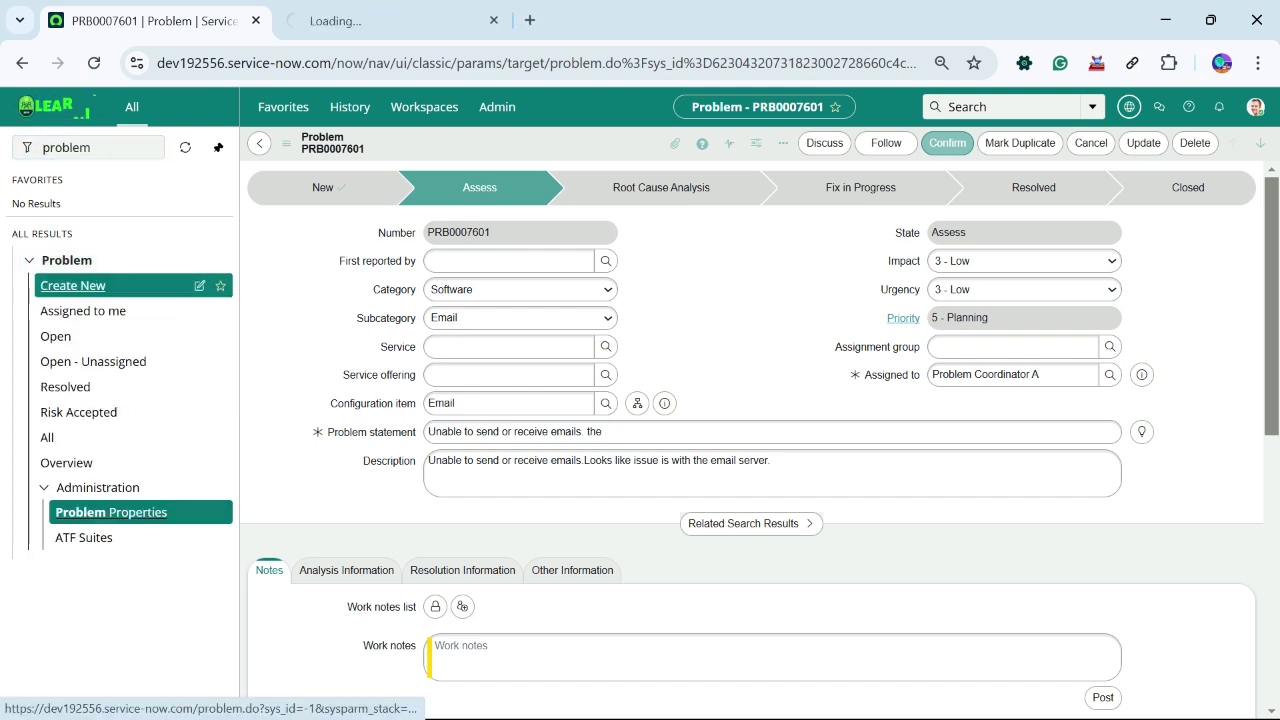
pyautogui.hotkey('ctrl', 'Tab')
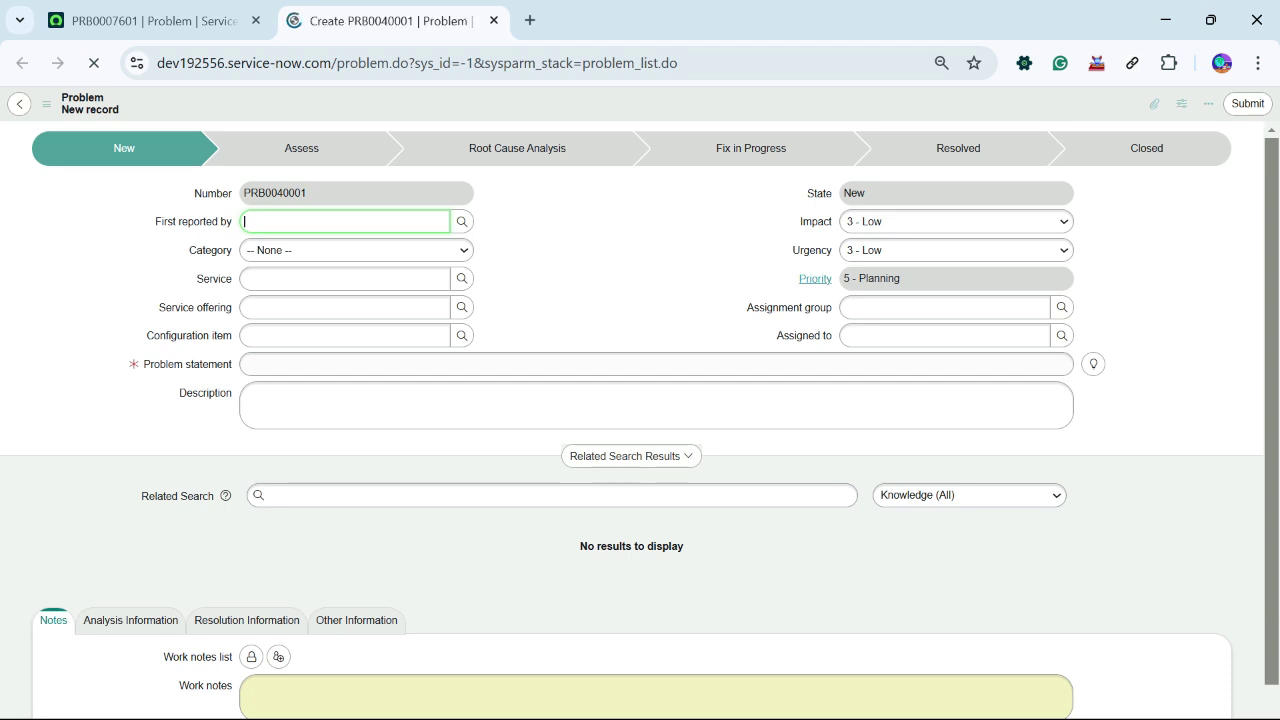
pyautogui.press('super')
pyautogui.press('super')
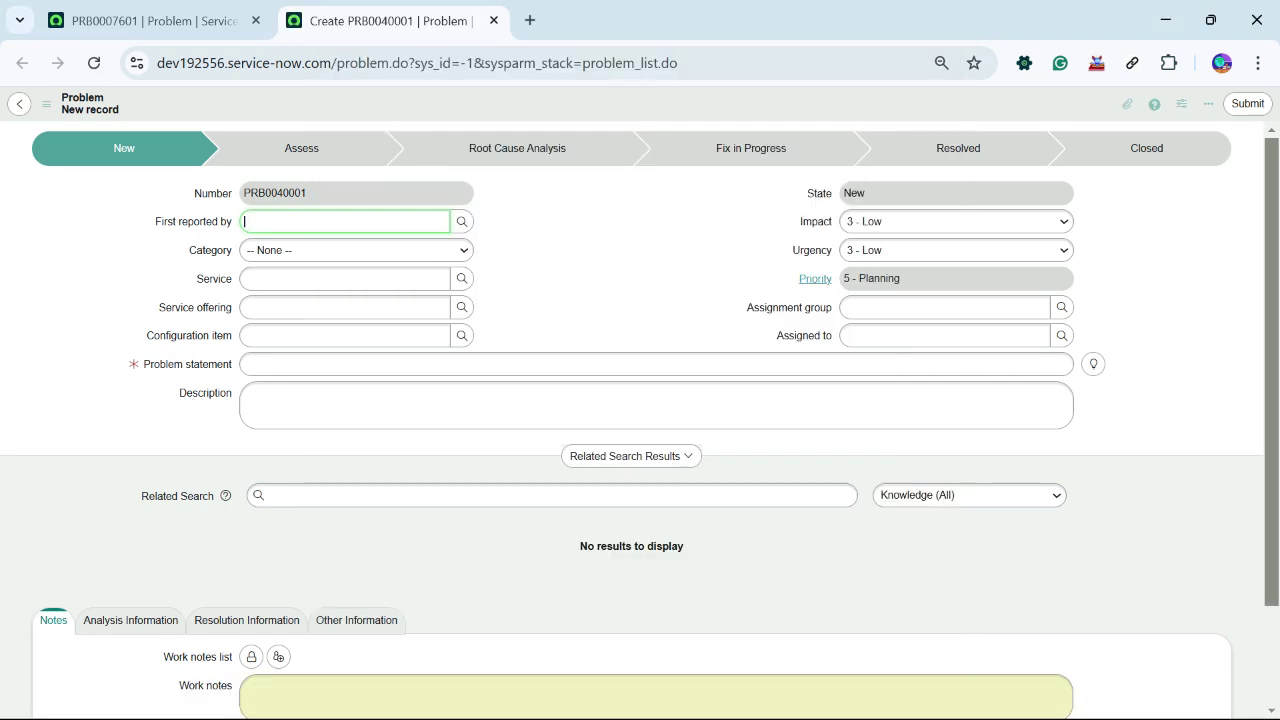
# - Start a new business rule for the Problem table from Configure > Business Rules
pyautogui.click(656, 364)
pyautogui.rightClick(553, 108)
pyautogui.moveTo(590, 135)
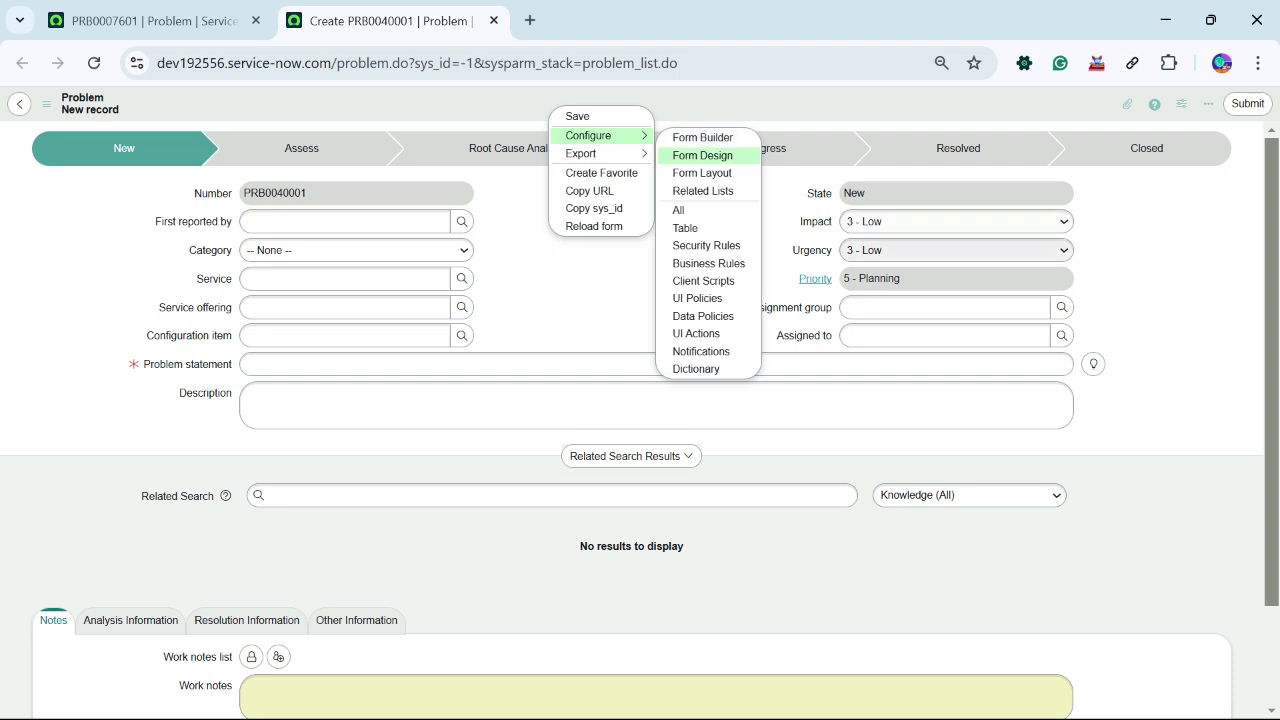
pyautogui.click(708, 263)
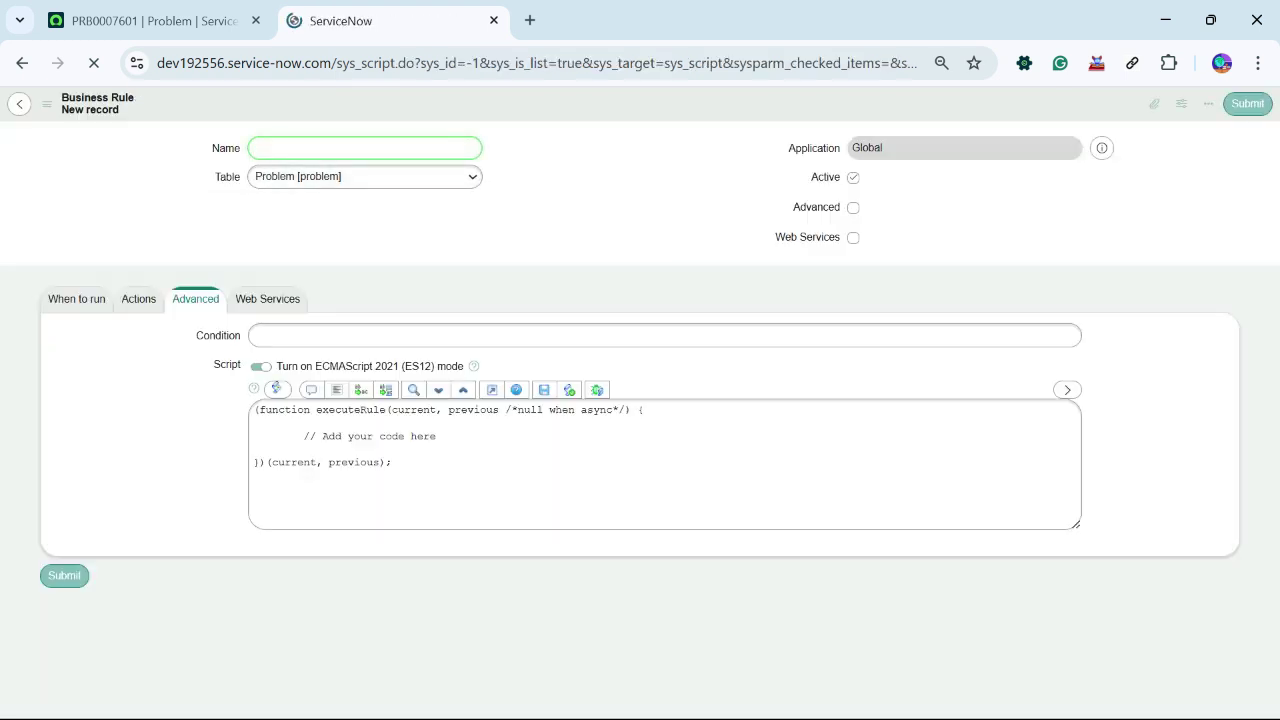
# - Name the business rule 'Script Tracer Demo Message' and mark it Advanced
pyautogui.write('SCIipt')
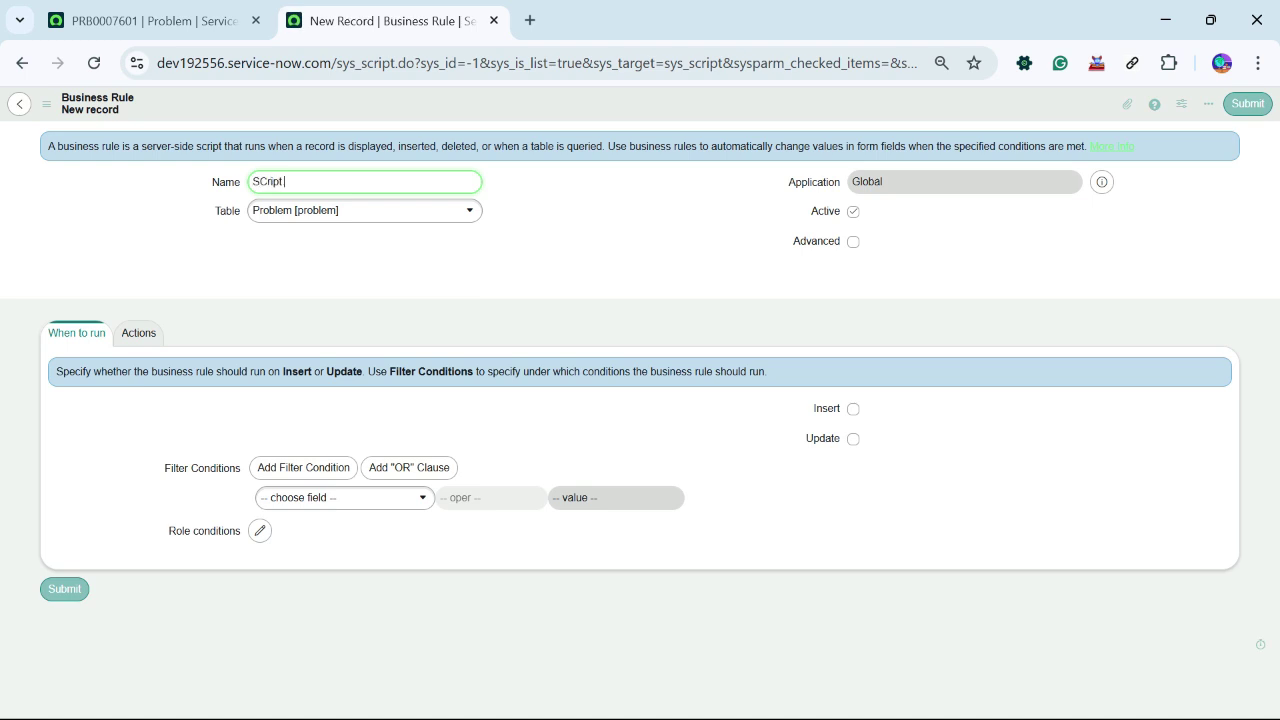
pyautogui.write(' Tracer Demo Message')
pyautogui.click(258, 182)
pyautogui.press('Delete')
pyautogui.write('c')
pyautogui.press('Tab')
pyautogui.press('space')
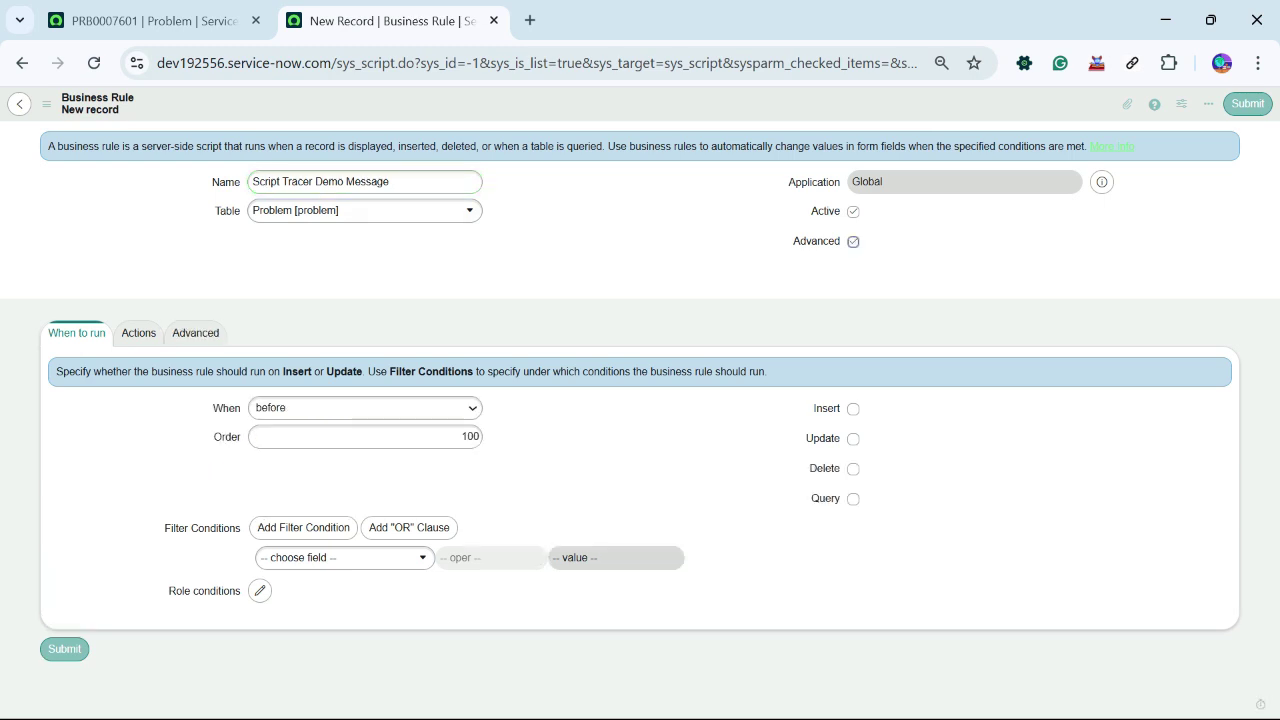
pyautogui.press('Tab')
pyautogui.press('Return')
# - Write gssssssssssssss.addInfoMessage('Hiii') in the script and save the rule
pyautogui.click(330, 483)
pyautogui.write('g')
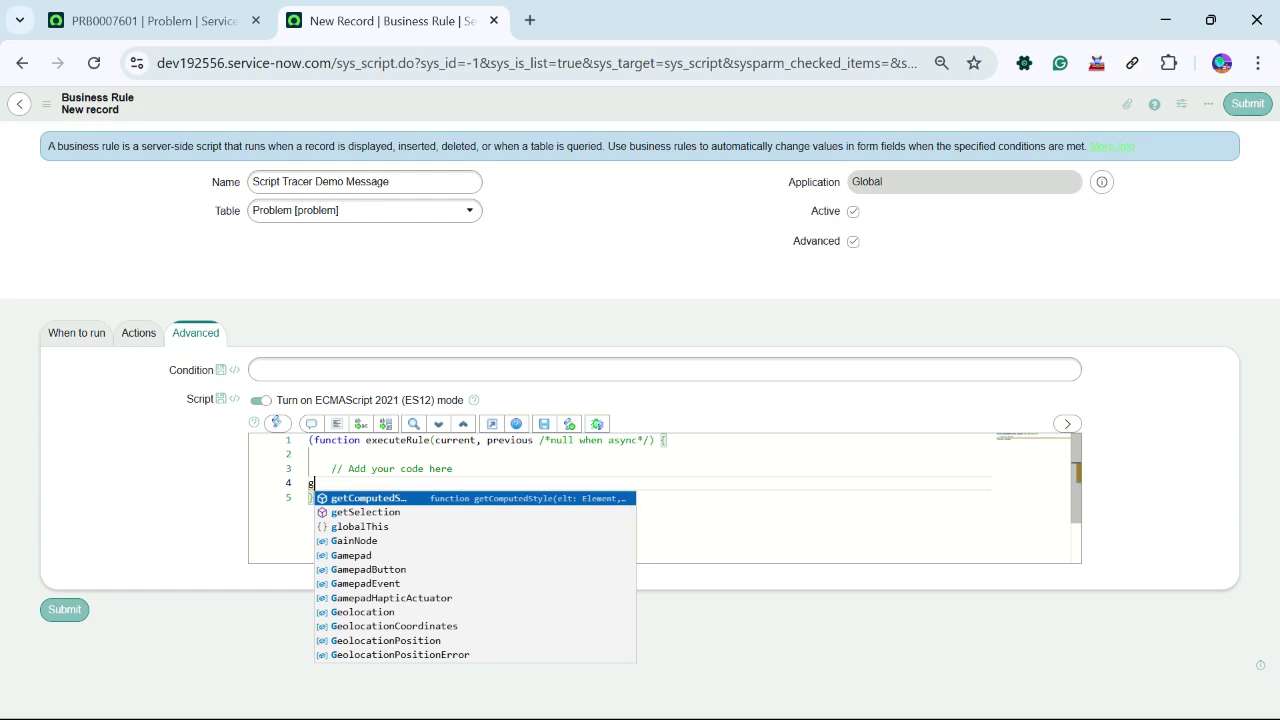
pyautogui.write('ssssssss')
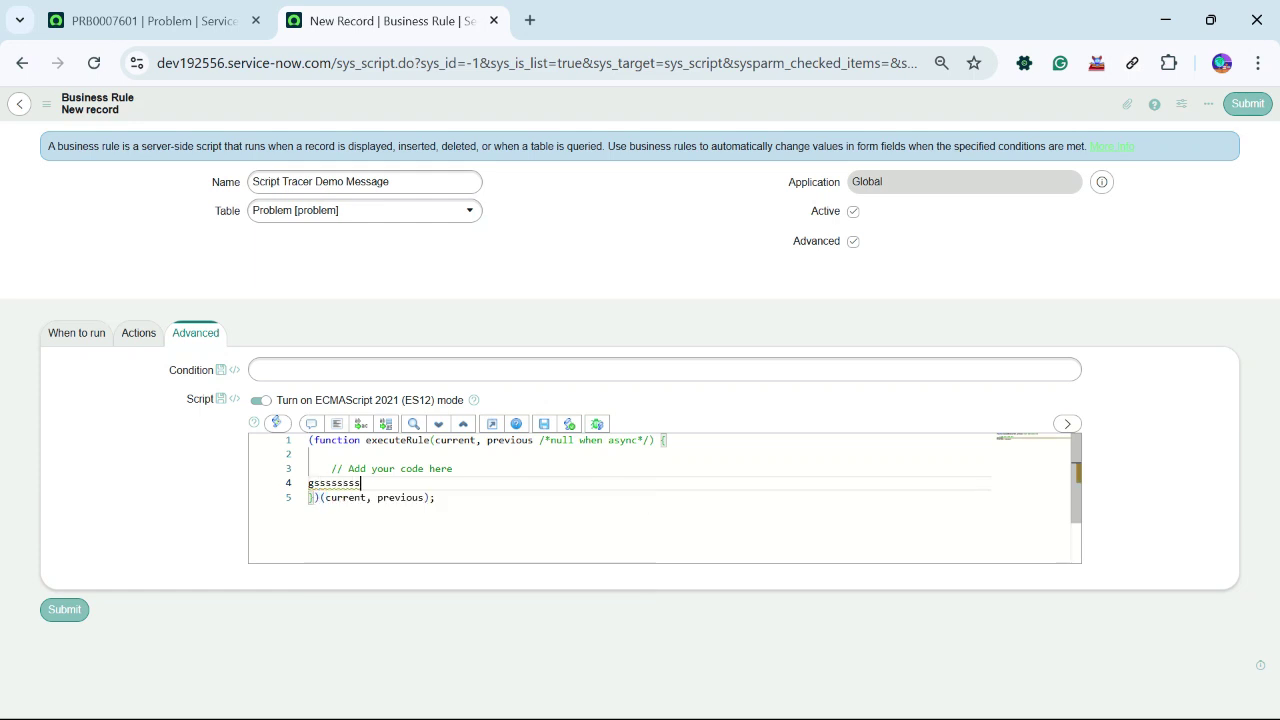
pyautogui.write('ssssss.info')
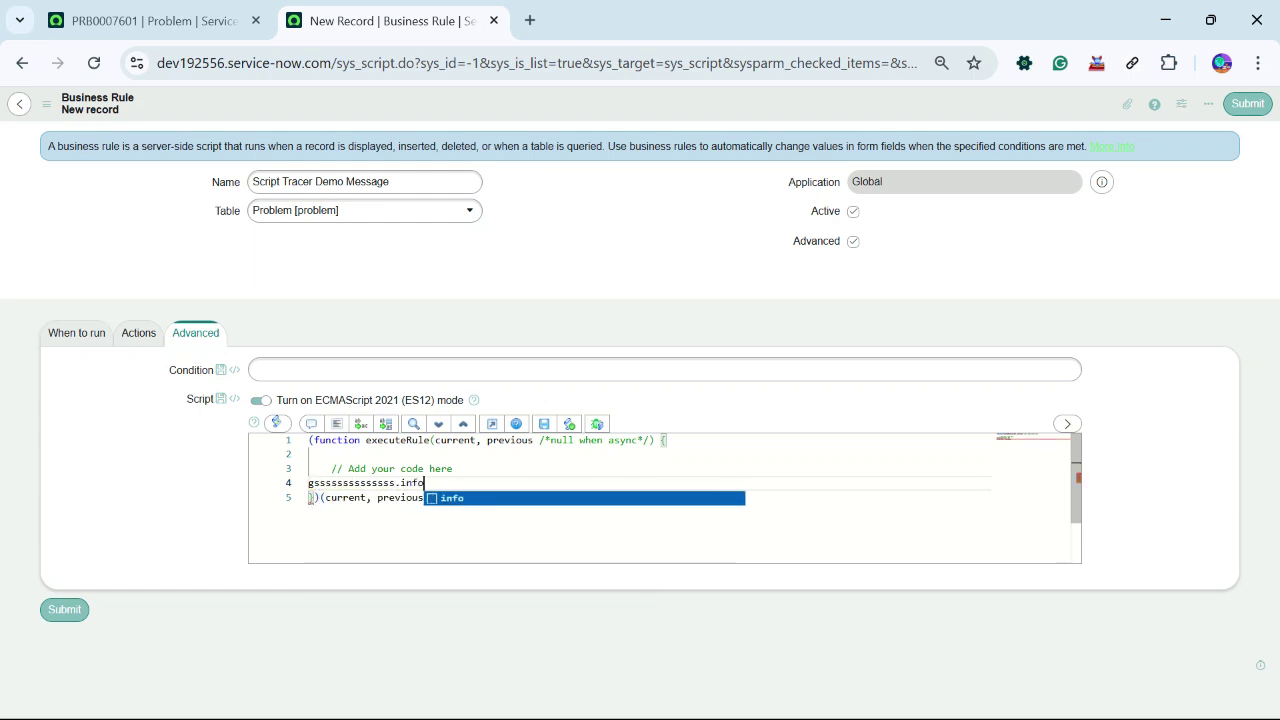
pyautogui.write('Mess')
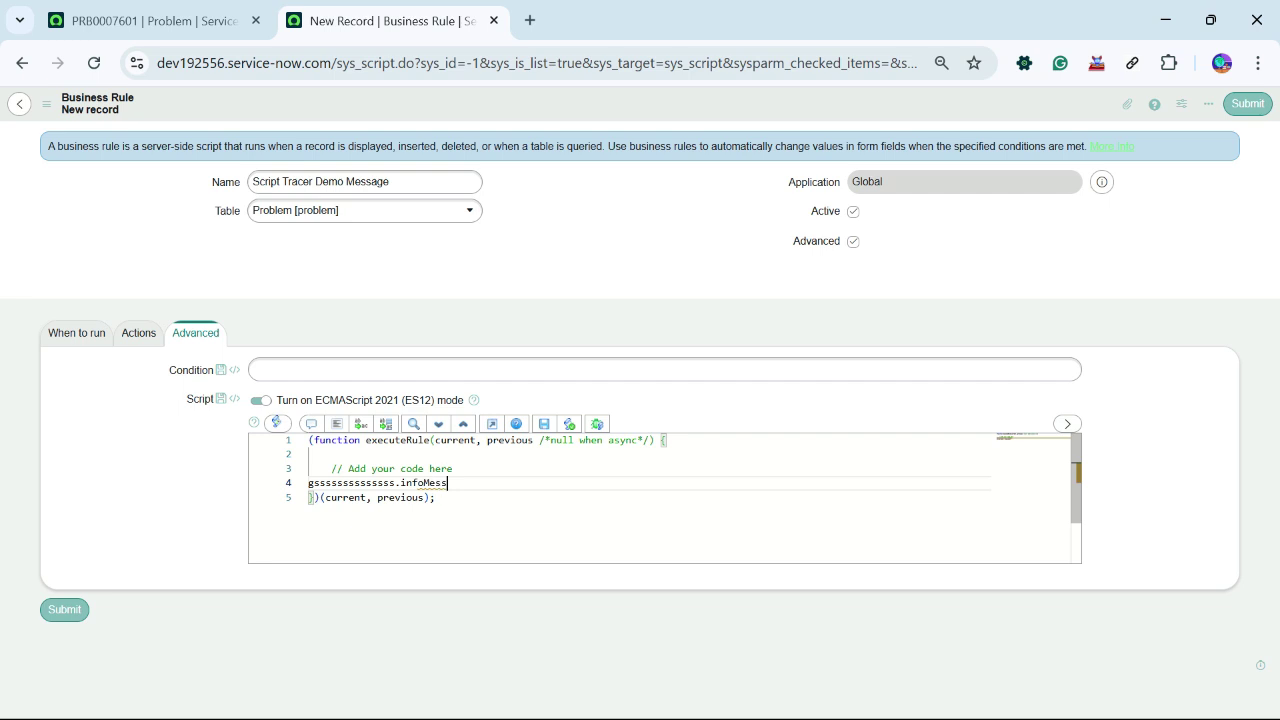
pyautogui.write('age()')
pyautogui.hotkey('ctrl', 'space')
pyautogui.press('Return')
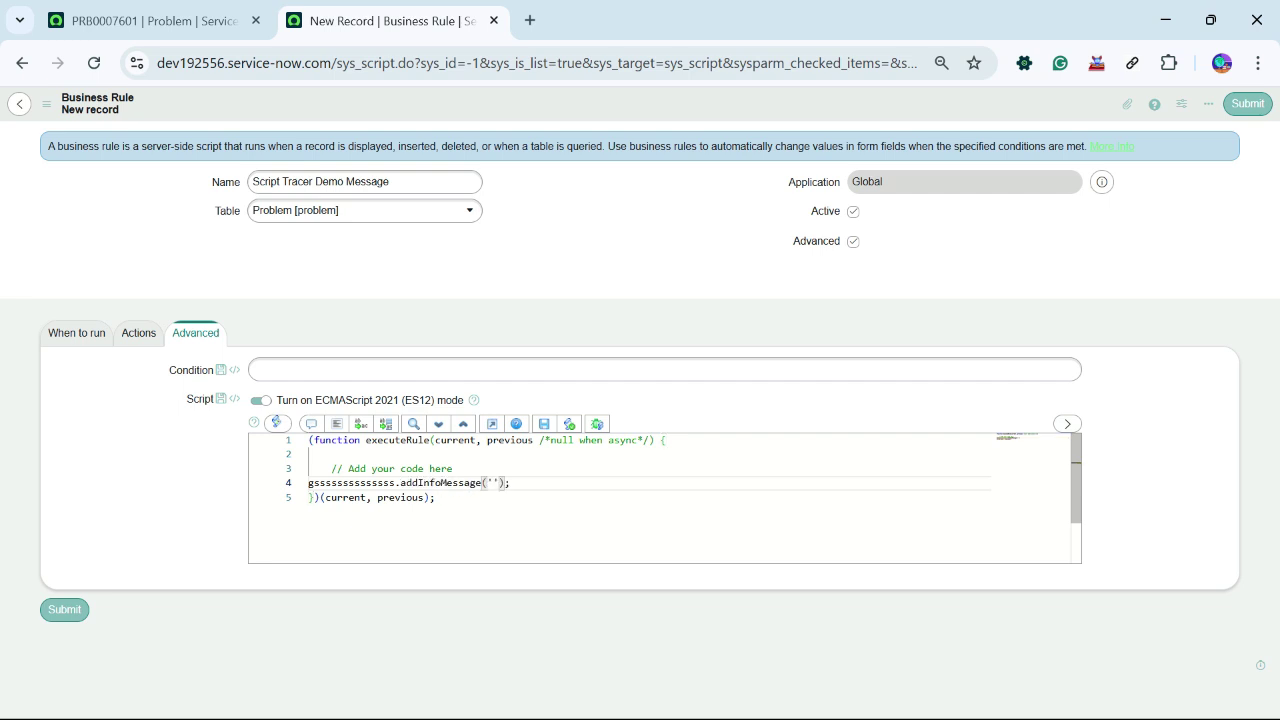
pyautogui.click(510, 483)
pyautogui.click(491, 483)
pyautogui.write('Hiii')
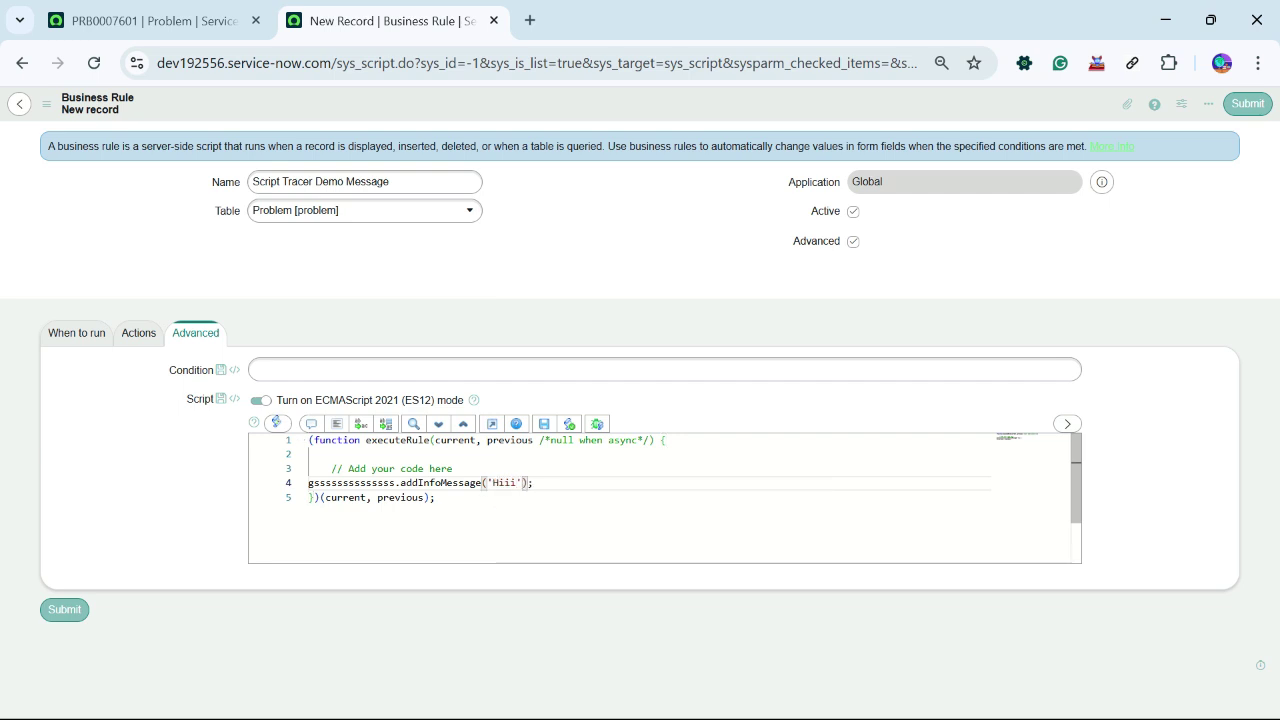
pyautogui.rightClick(502, 100)
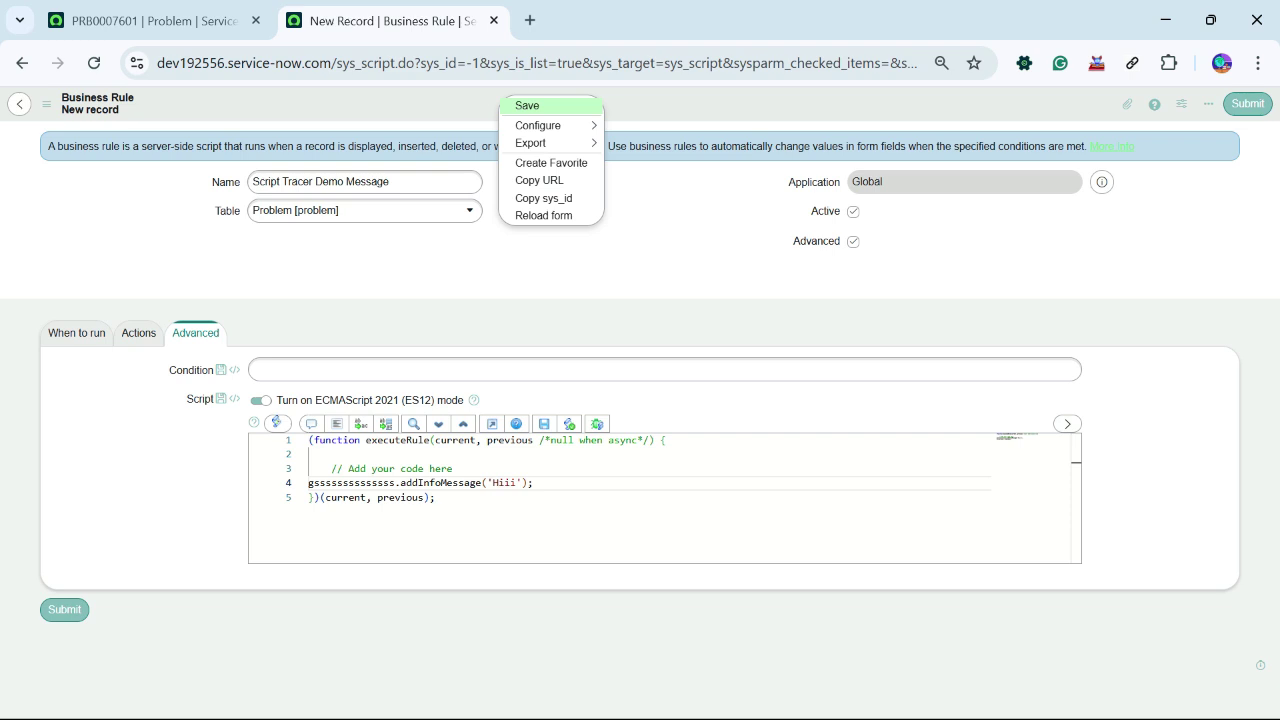
pyautogui.click(528, 105)
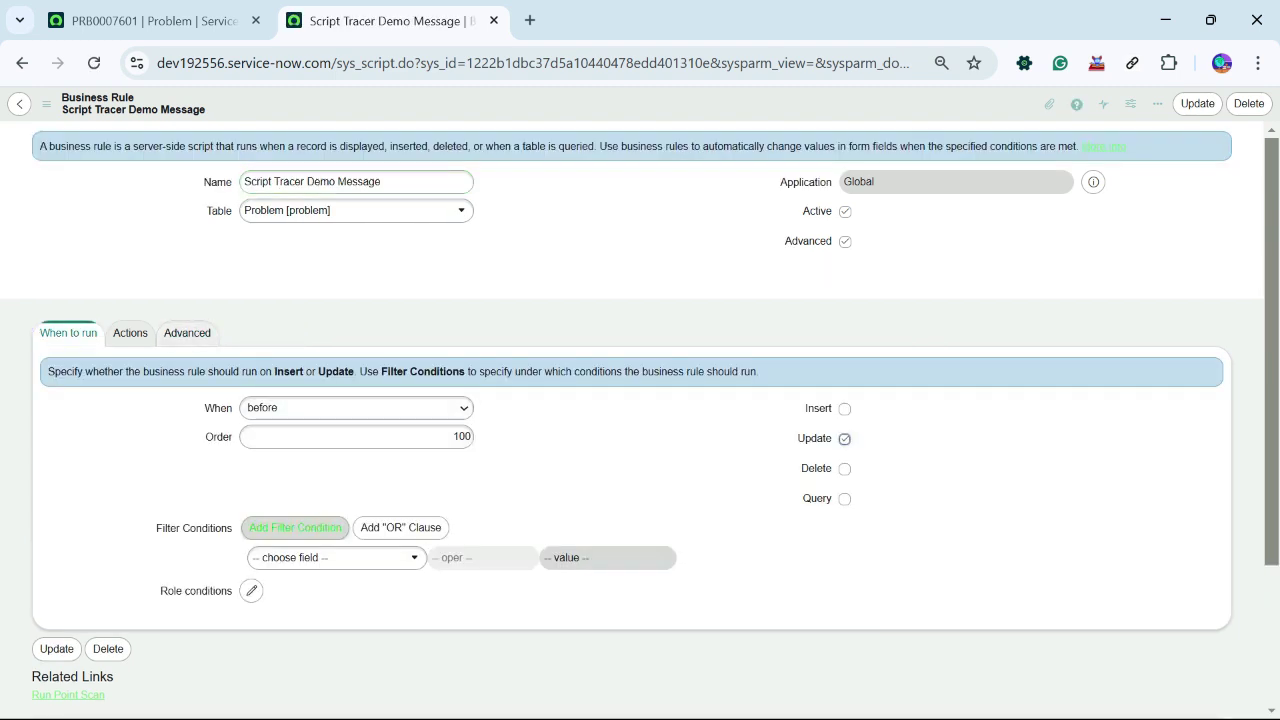
# - Add the filter condition 'Problem statement changes' to the business rule
pyautogui.click(335, 557)
pyautogui.click(335, 557)
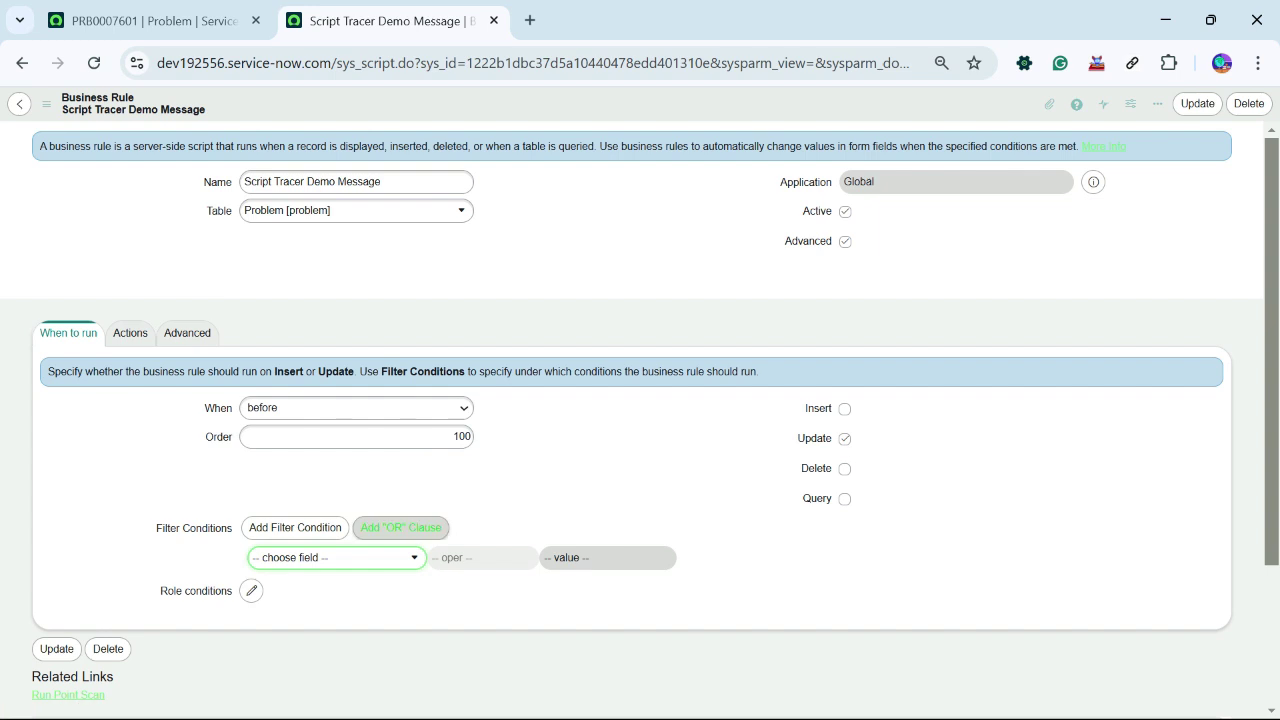
pyautogui.click(335, 557)
pyautogui.write('sha')
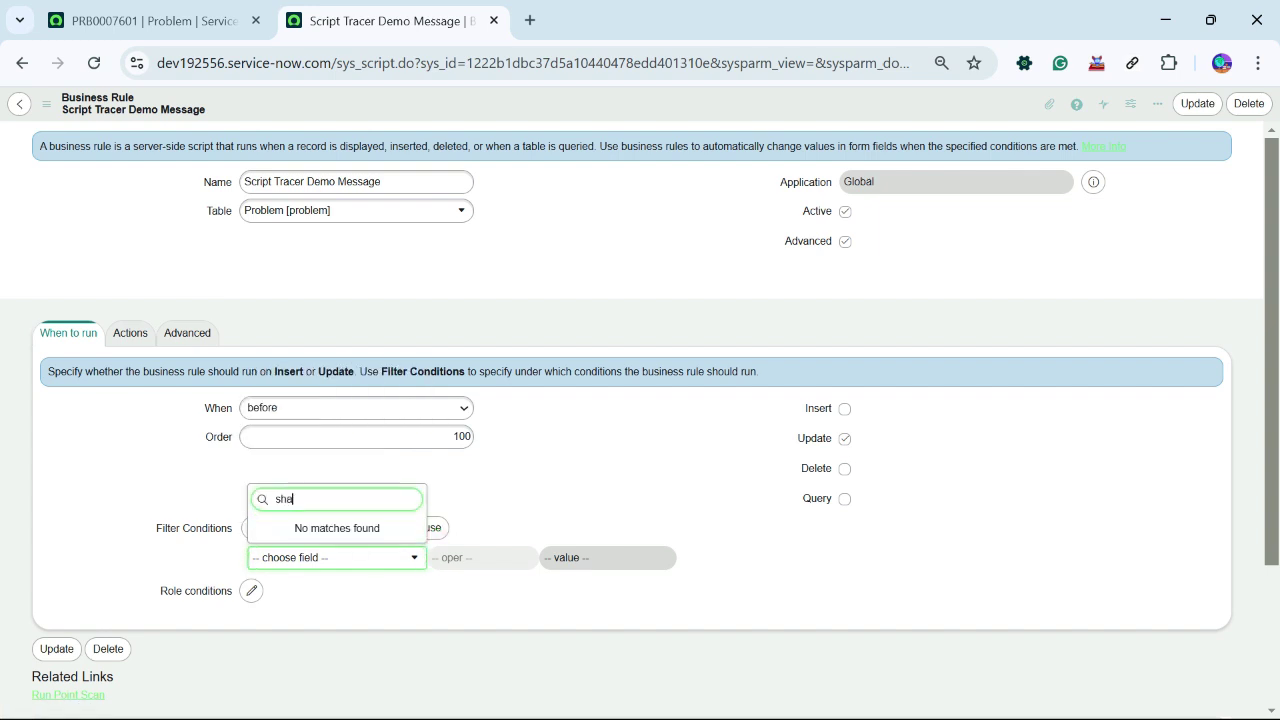
pyautogui.press('BackSpace')
pyautogui.write('ort')
pyautogui.press('BackSpace')
pyautogui.press('BackSpace')
pyautogui.press('BackSpace')
pyautogui.press('BackSpace')
pyautogui.write('pro')
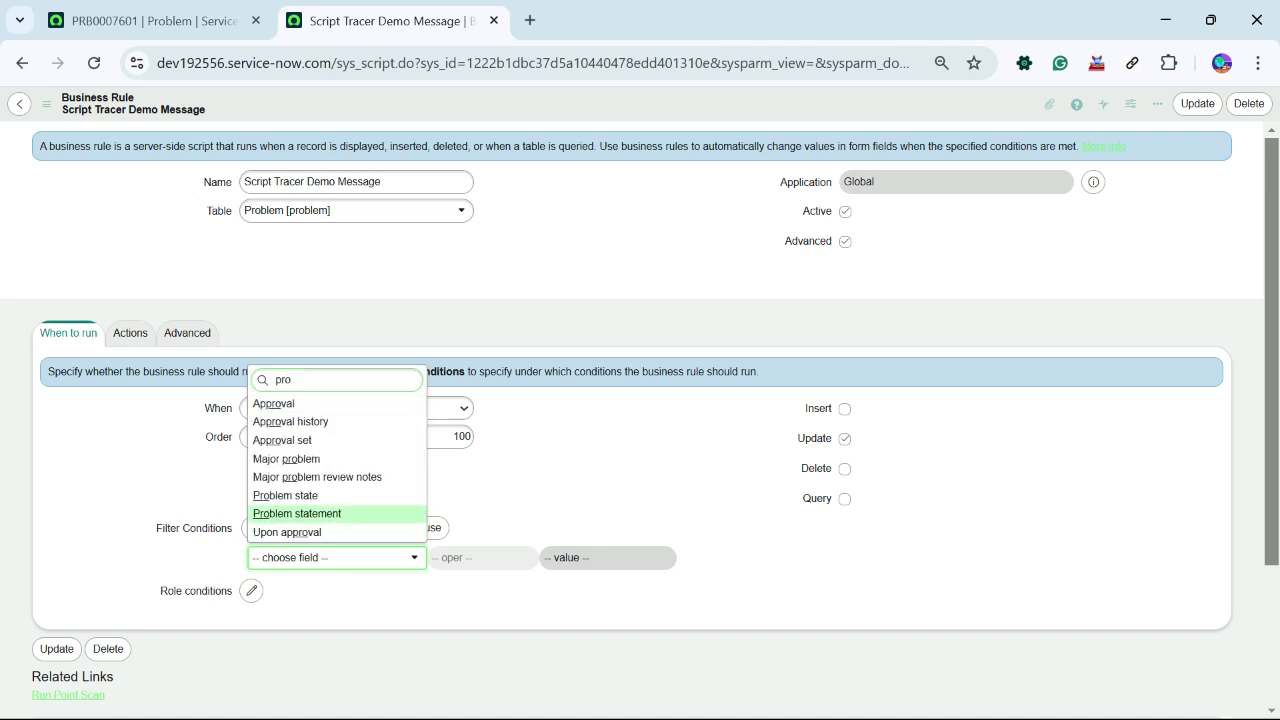
pyautogui.click(297, 513)
pyautogui.click(483, 557)
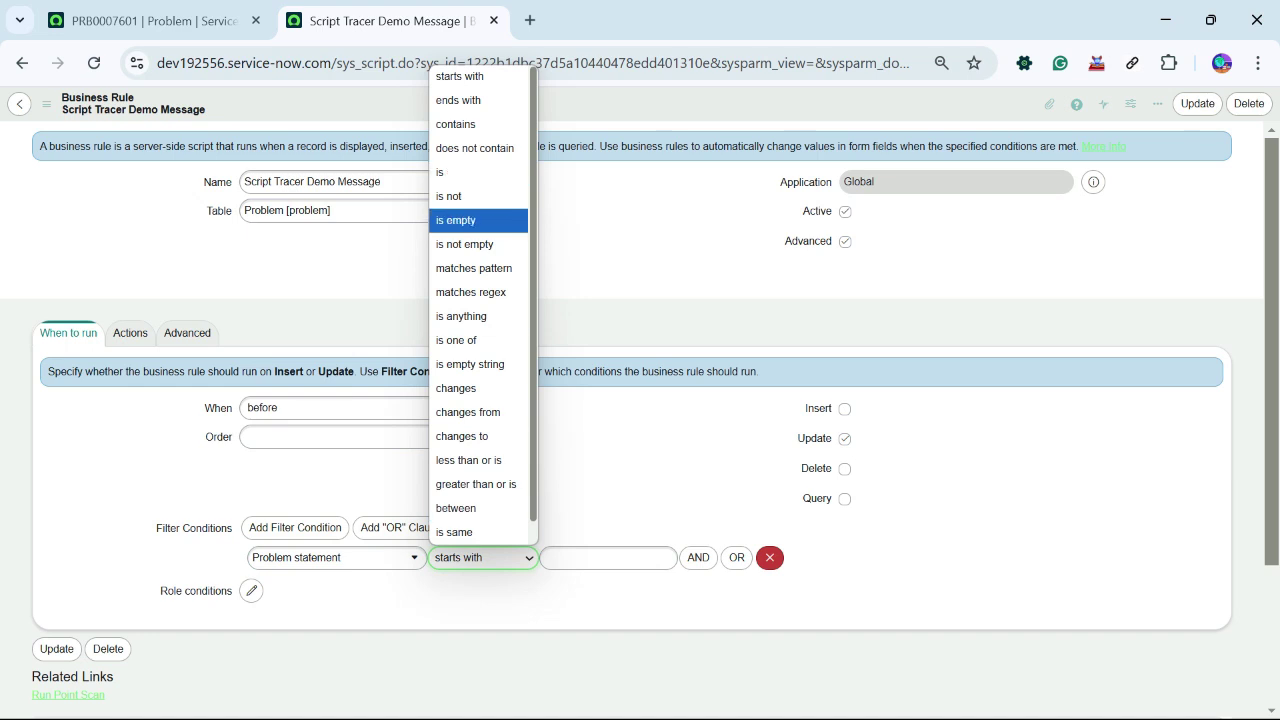
pyautogui.press('Return')
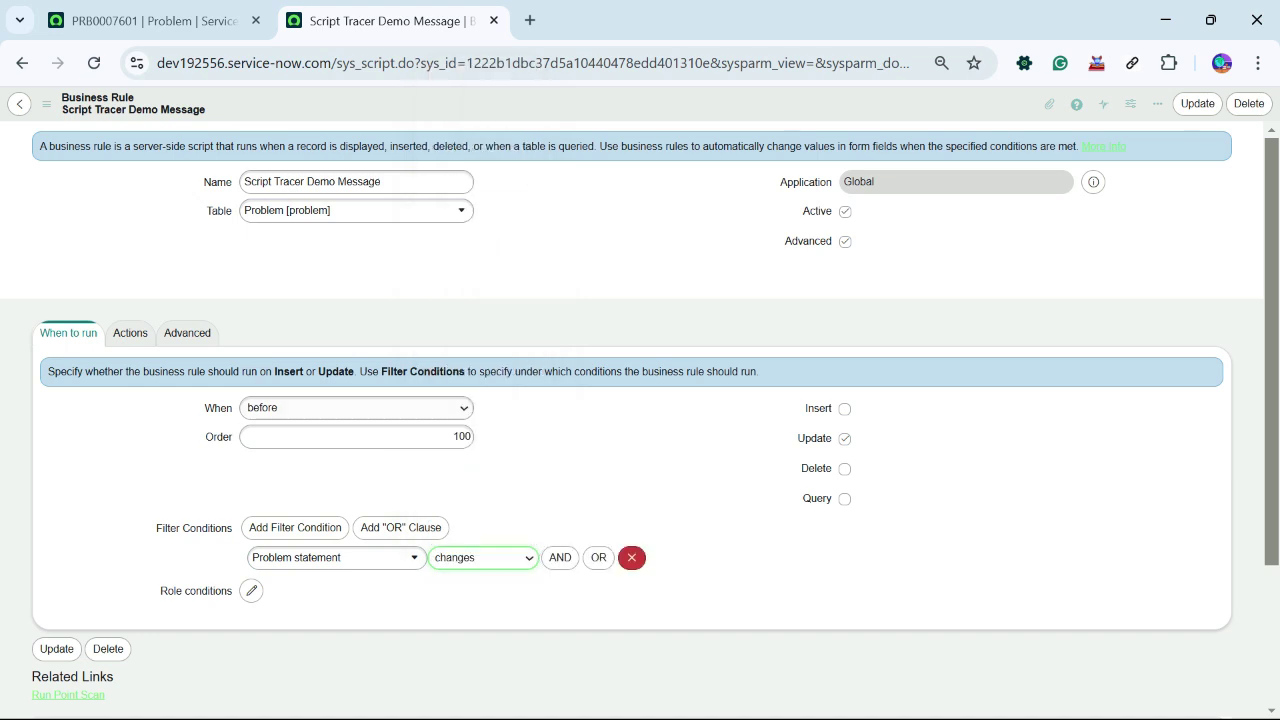
# - Save the business rule and return to the PRB0007601 problem tab
pyautogui.rightClick(580, 102)
pyautogui.click(605, 107)
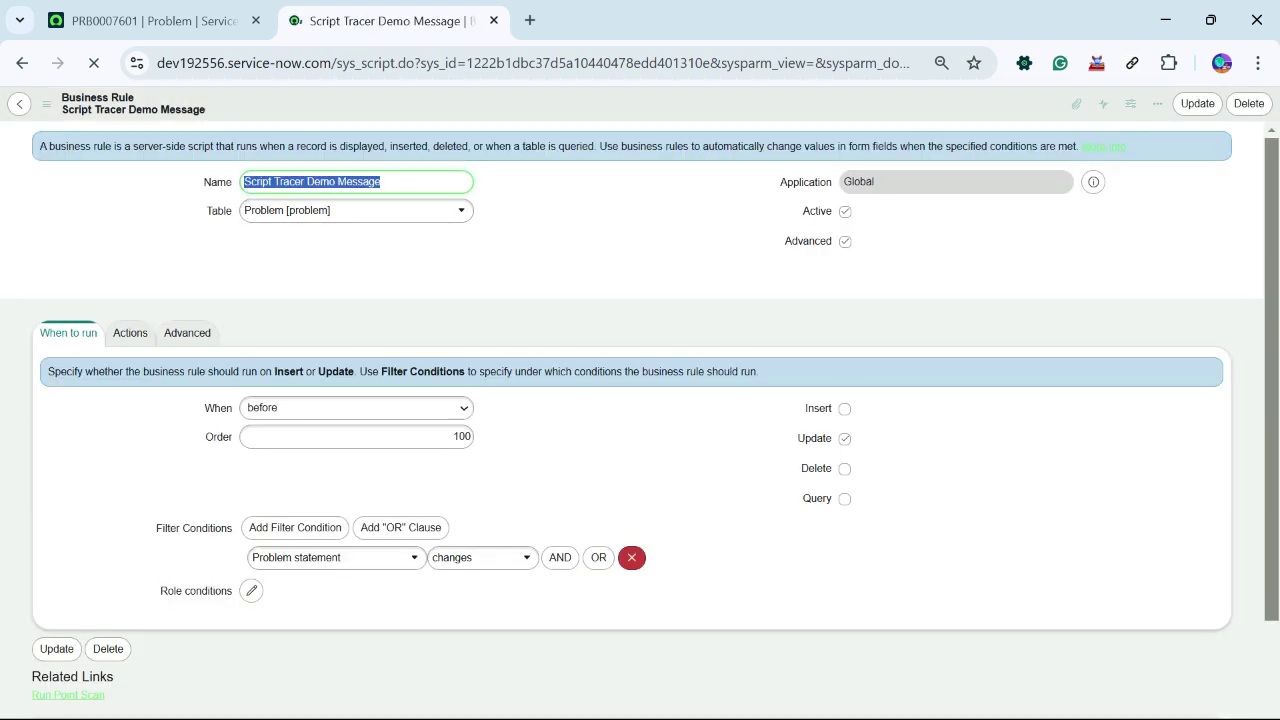
pyautogui.click(187, 332)
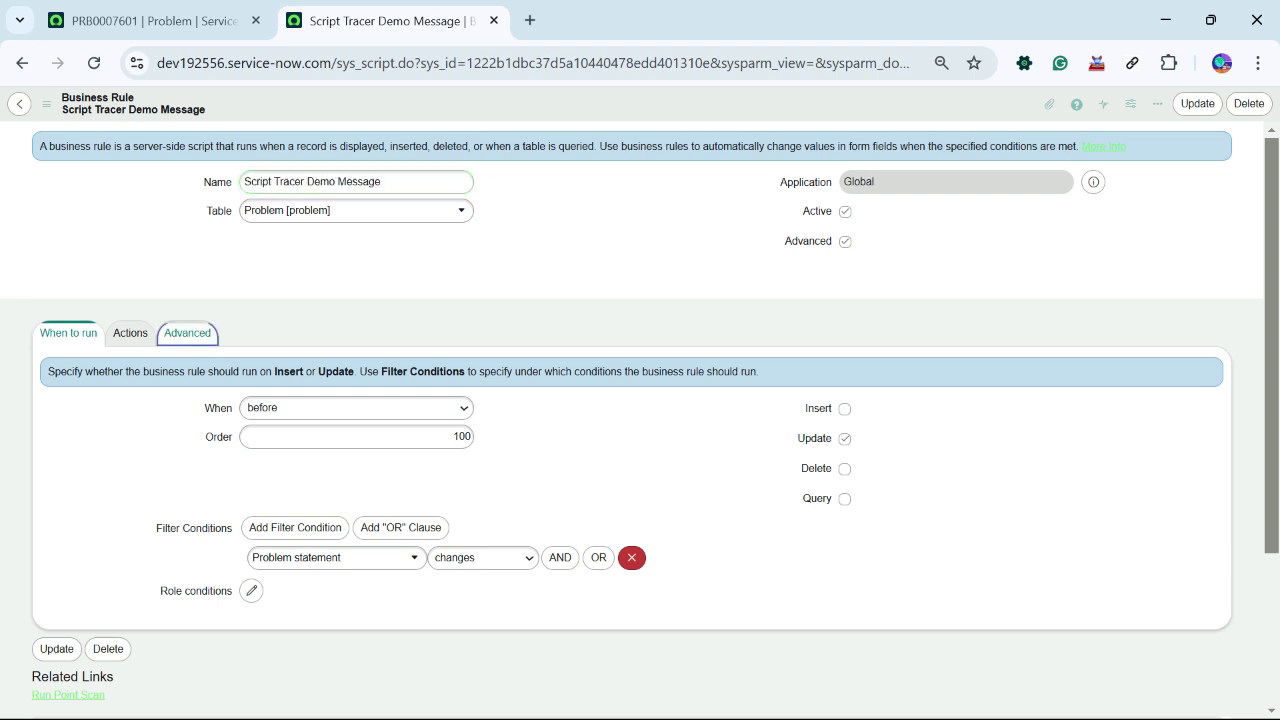
pyautogui.press('Return')
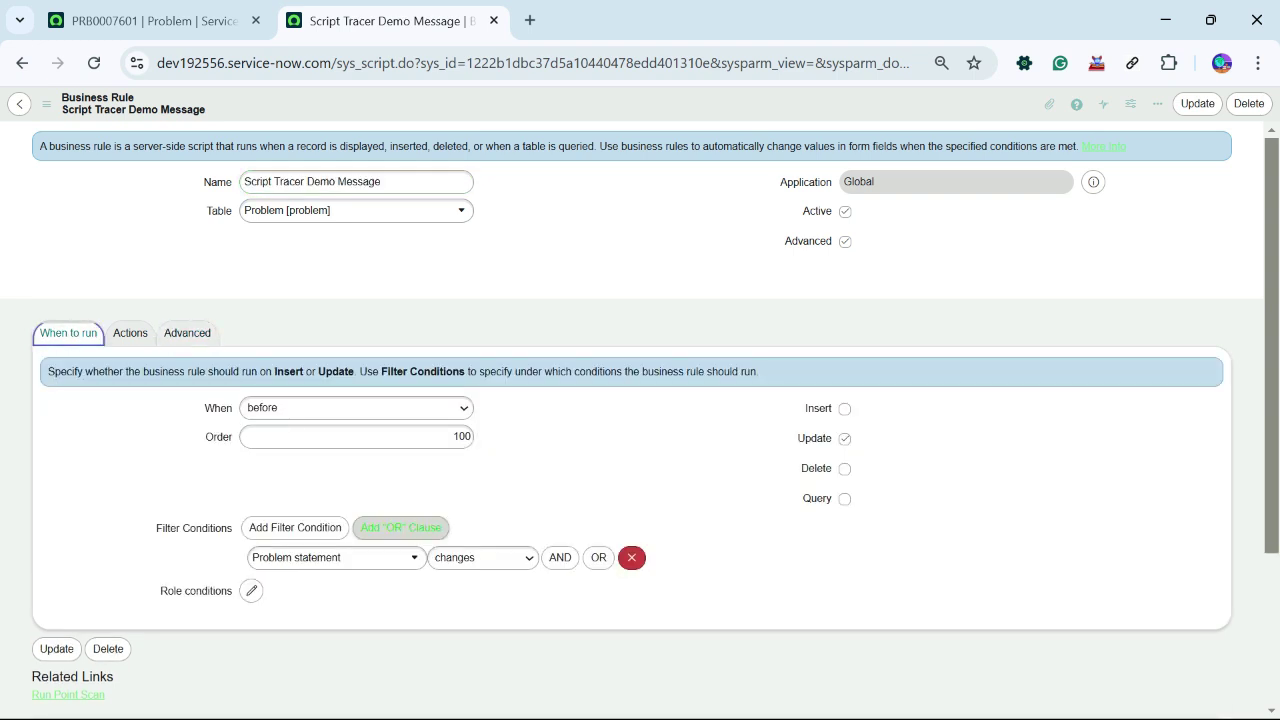
pyautogui.hotkey('ctrl', 'shift', 'Tab')
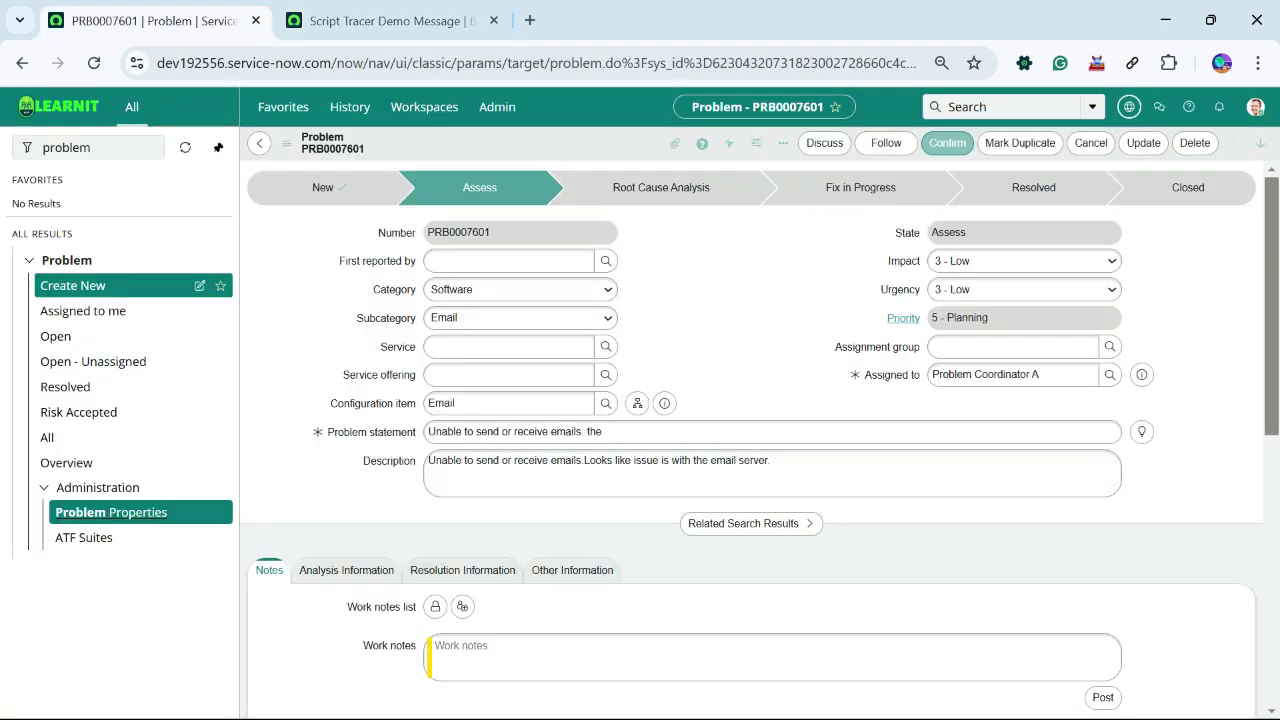
# - Reload PRB0007601, start Script Tracer in the Script Debugger window, and return to the problem
pyautogui.rightClick(612, 141)
pyautogui.click(645, 451)
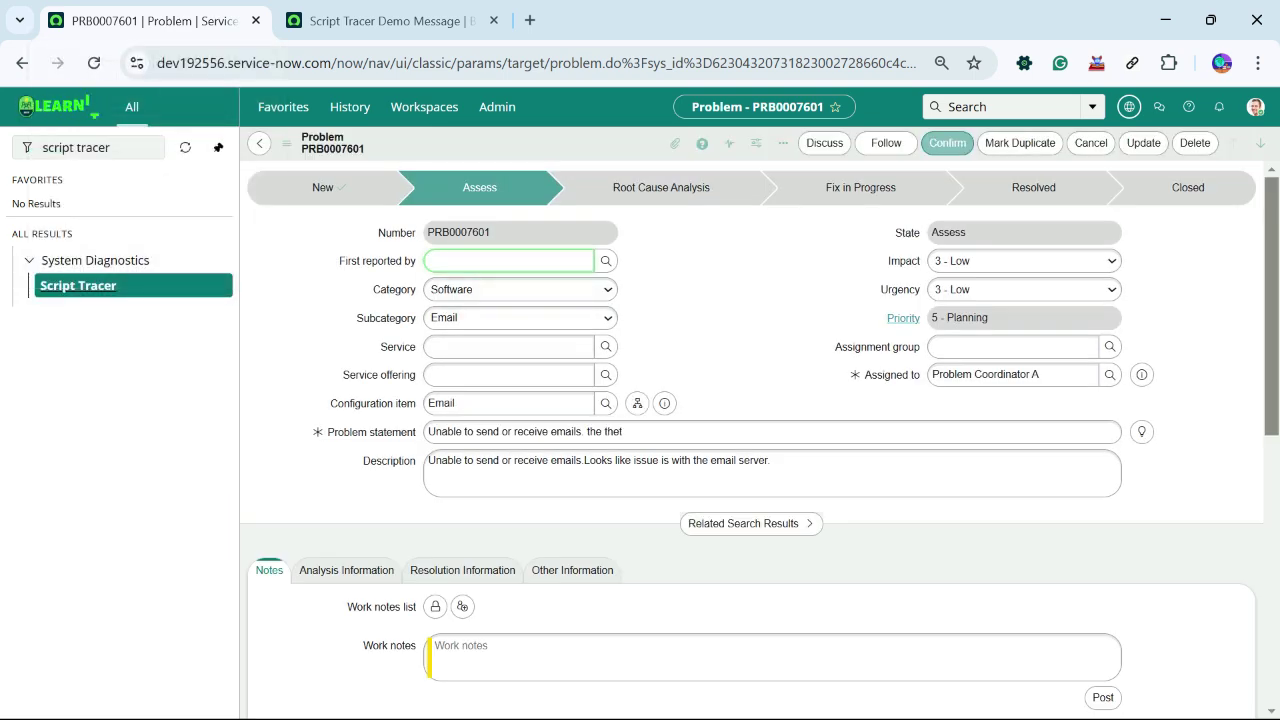
pyautogui.click(200, 286)
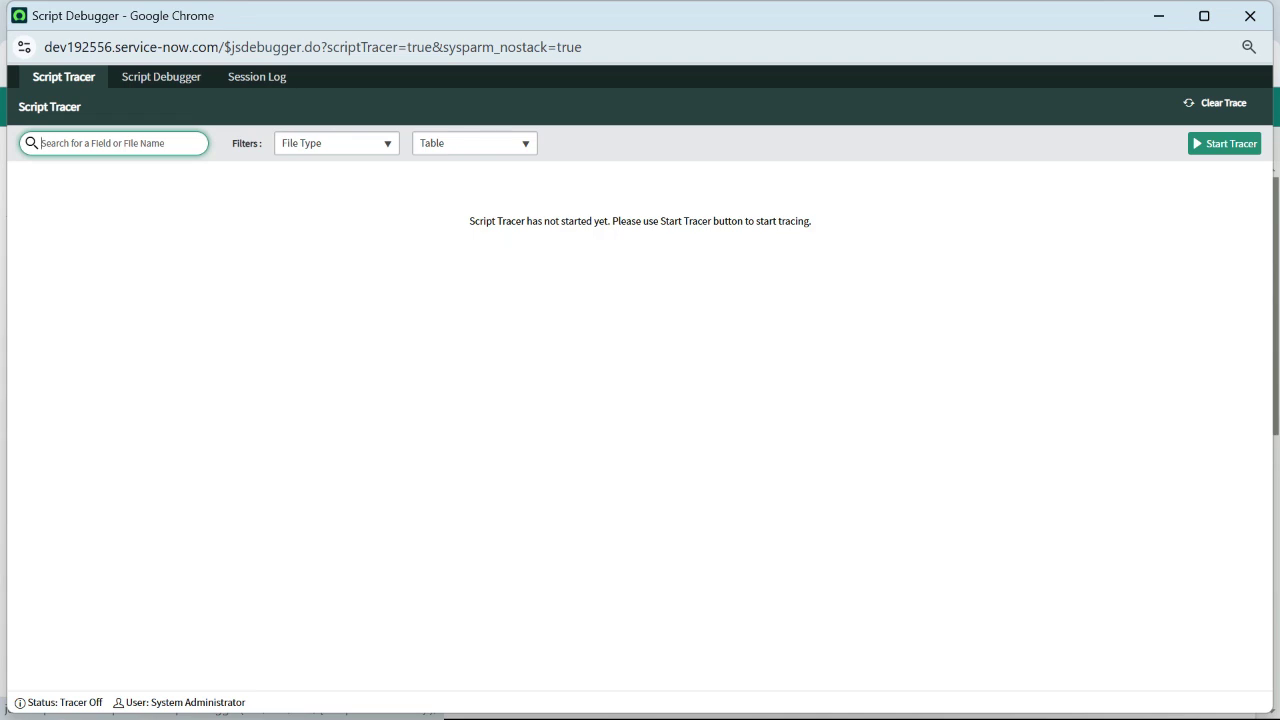
pyautogui.click(1159, 15)
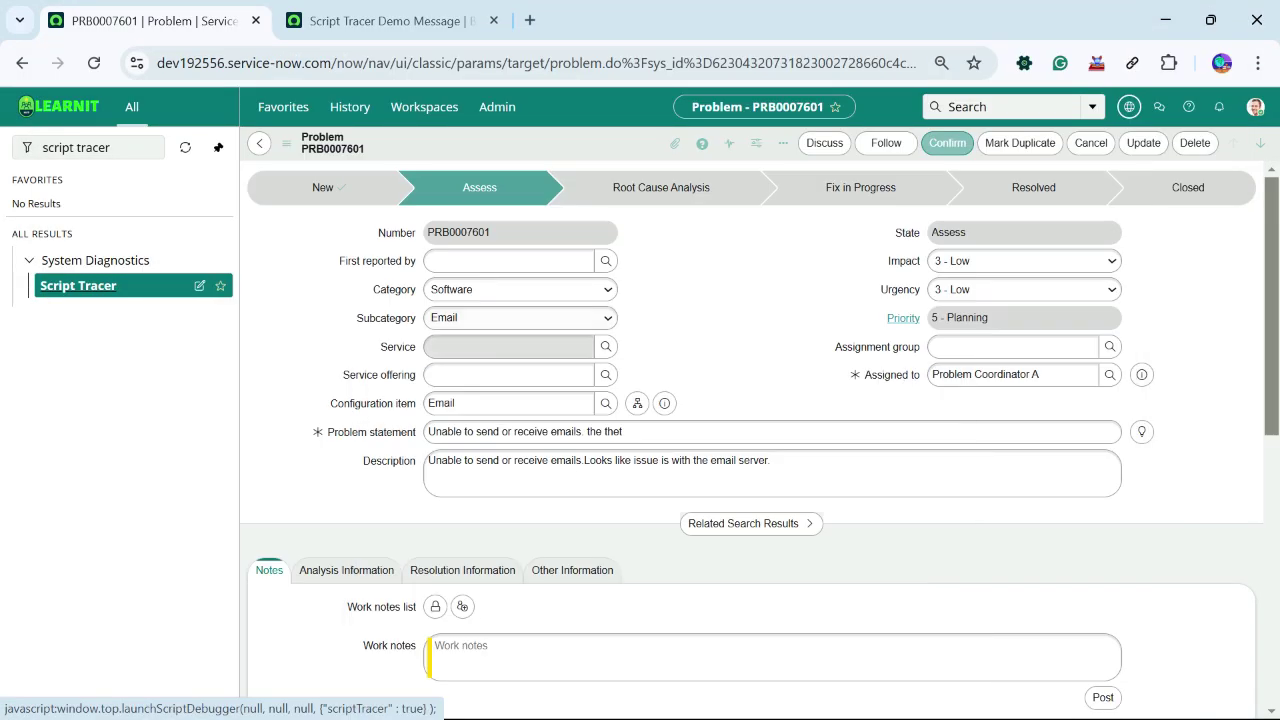
pyautogui.press('super')
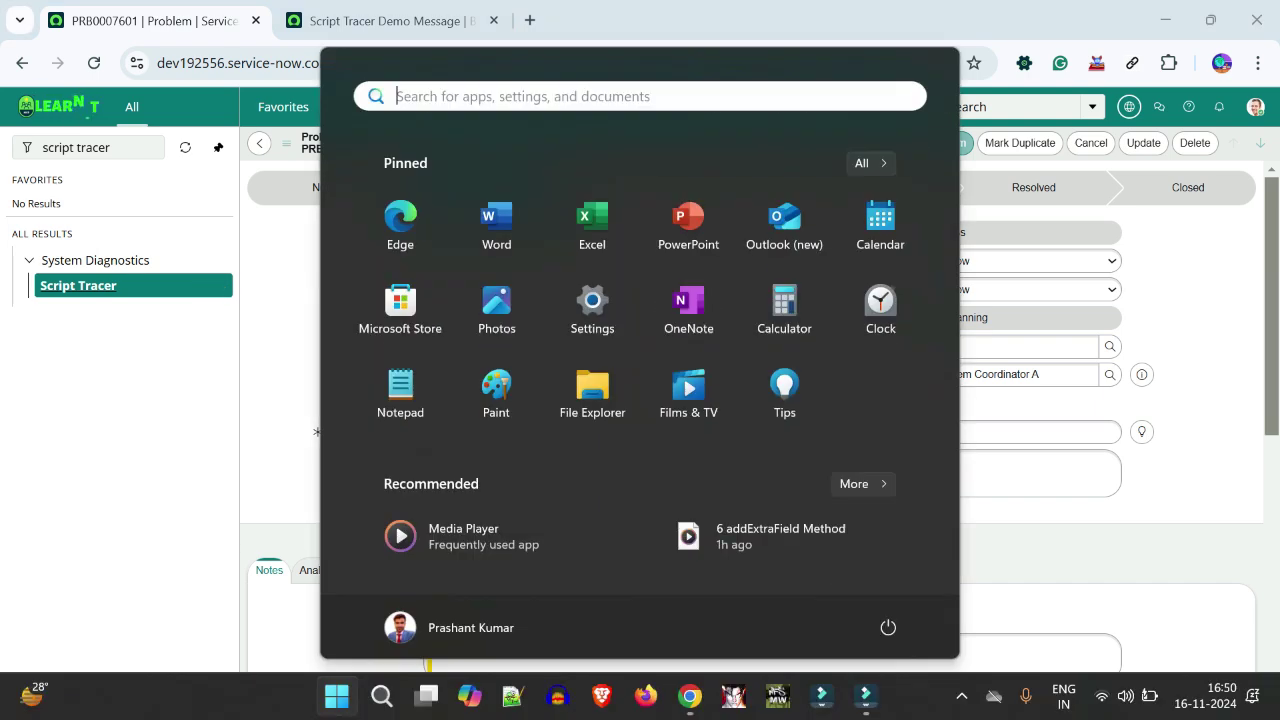
pyautogui.moveTo(689, 696)
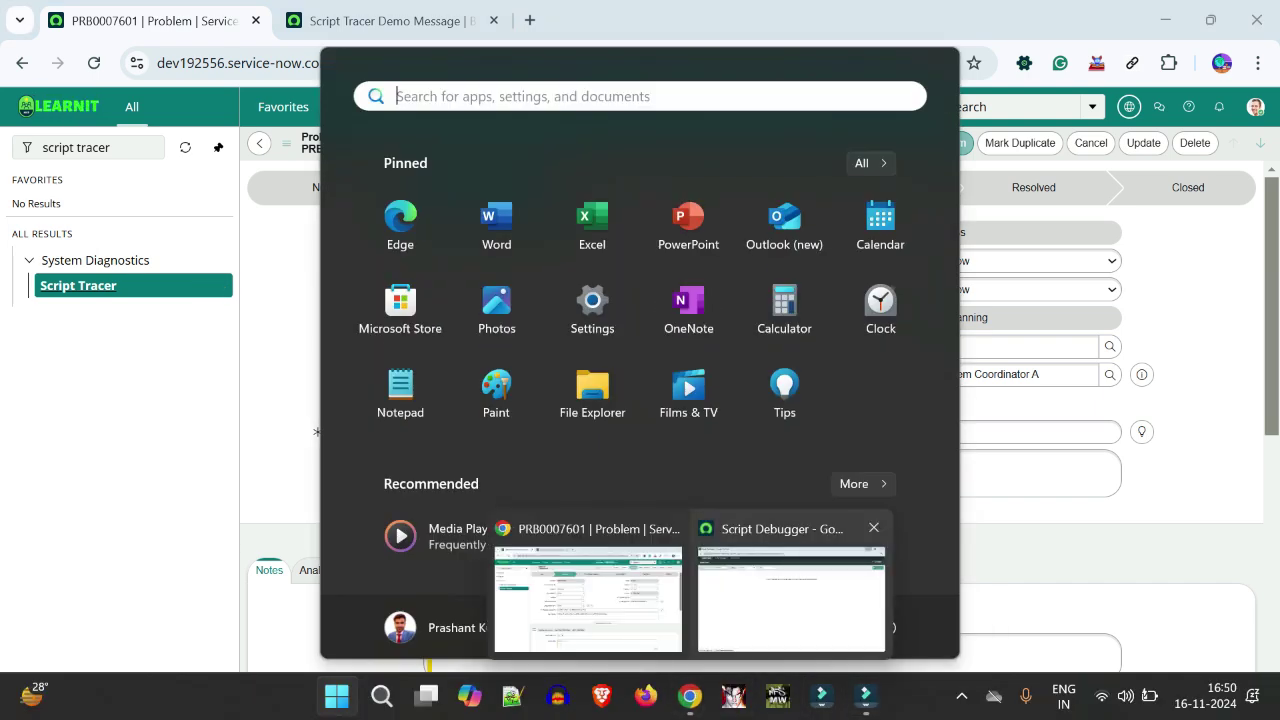
pyautogui.click(790, 598)
pyautogui.click(1224, 143)
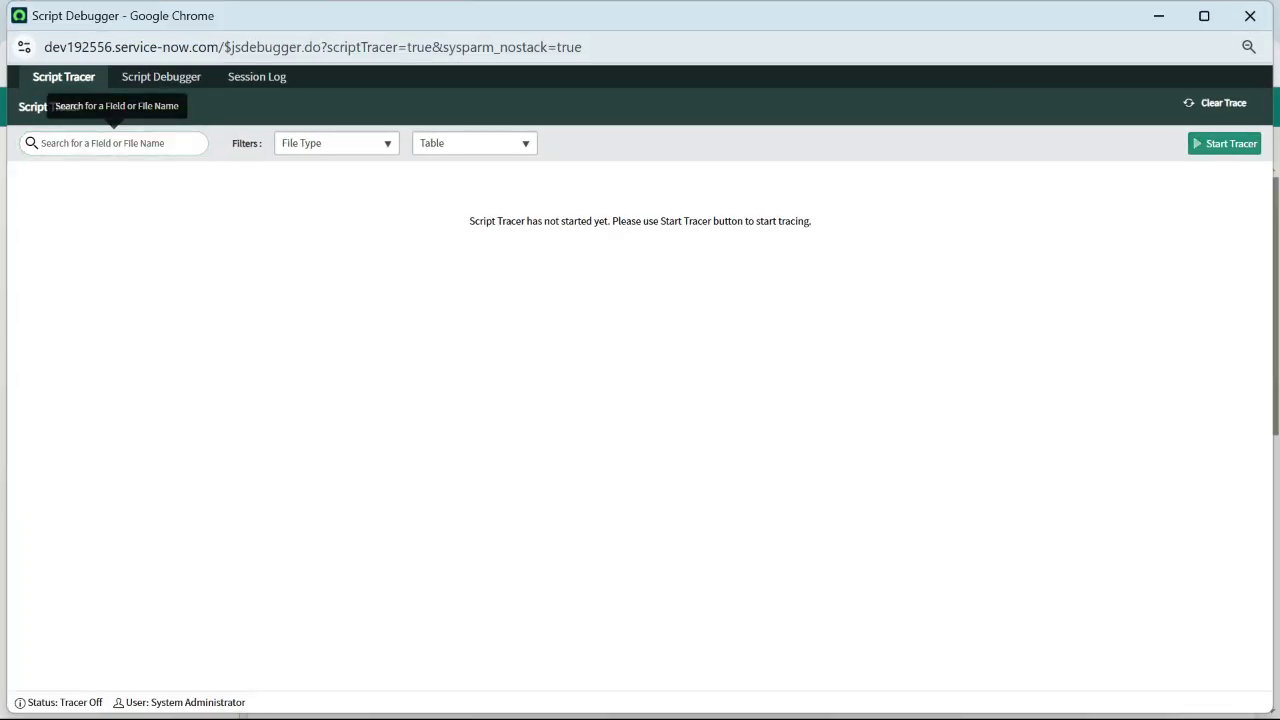
pyautogui.hotkey('alt', 'Tab')
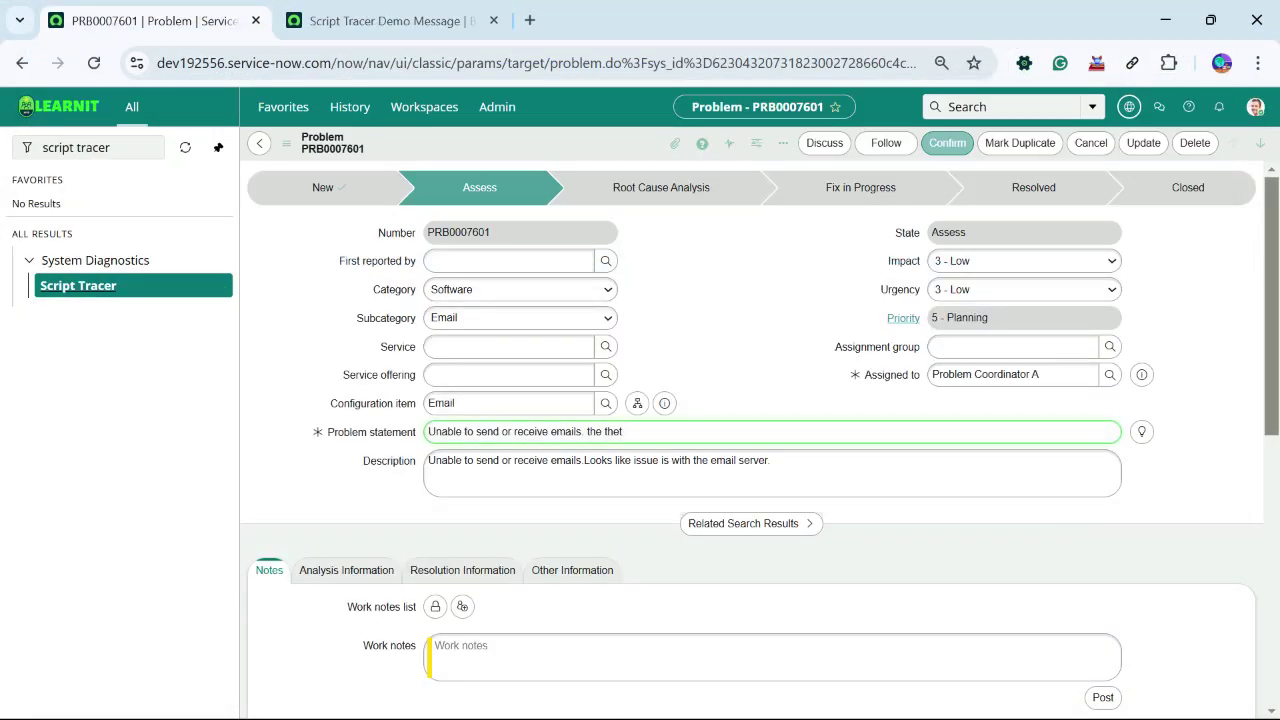
# - Append 'yet' to PRB0007601's problem statement, save it, and view the Script Tracer results
pyautogui.write('yet')
pyautogui.rightClick(590, 143)
pyautogui.click(605, 146)
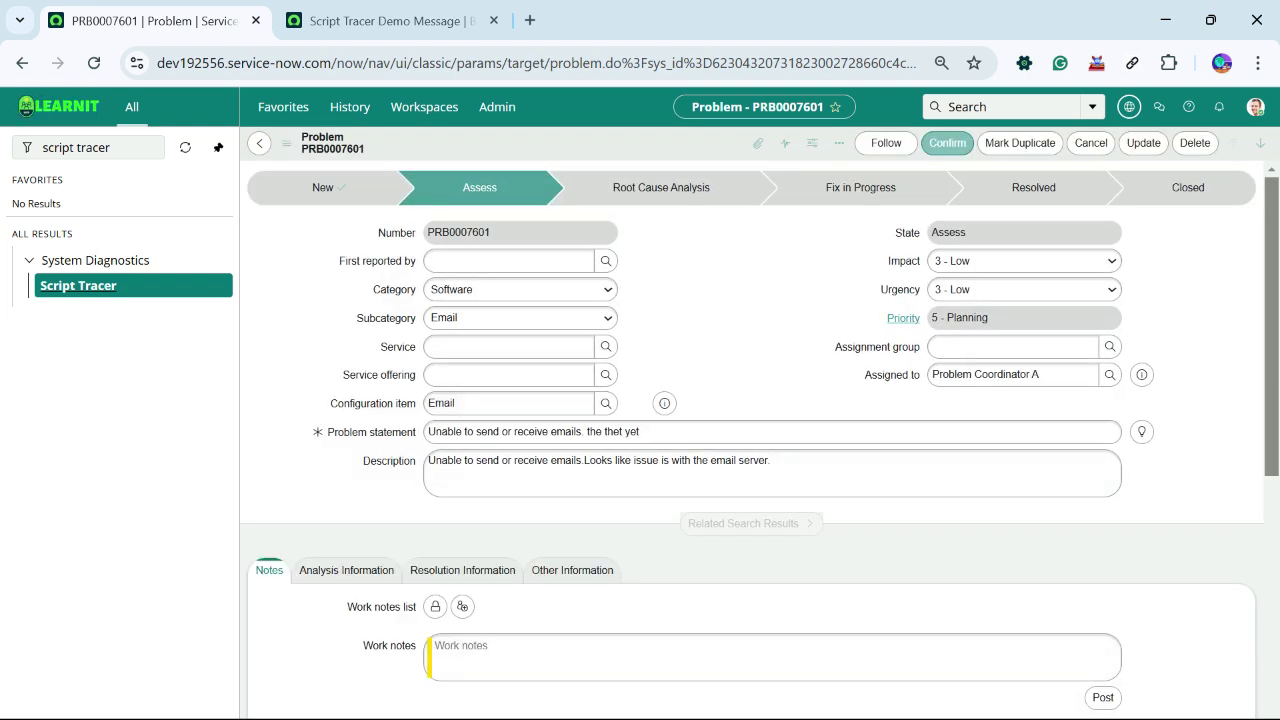
pyautogui.hotkey('alt', 'Tab')
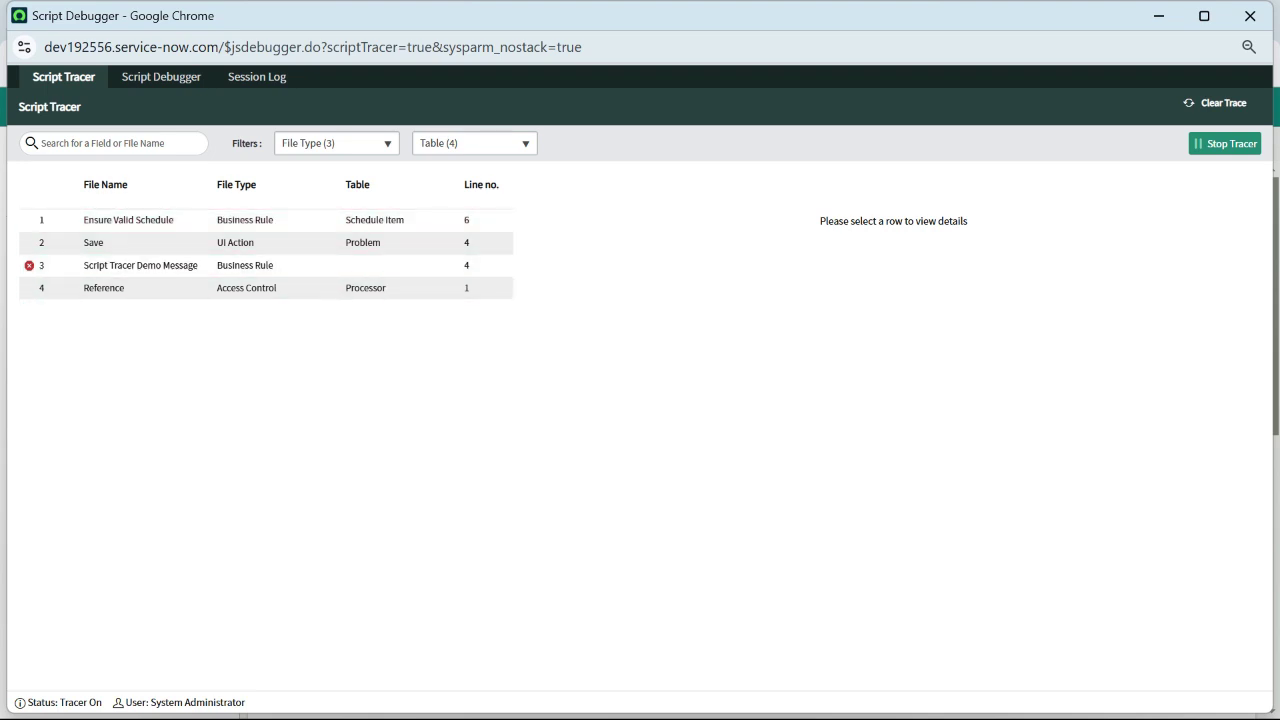
# - Inspect the undefined-variable error on Script Tracer Demo Message and open its business rule record
pyautogui.click(140, 265)
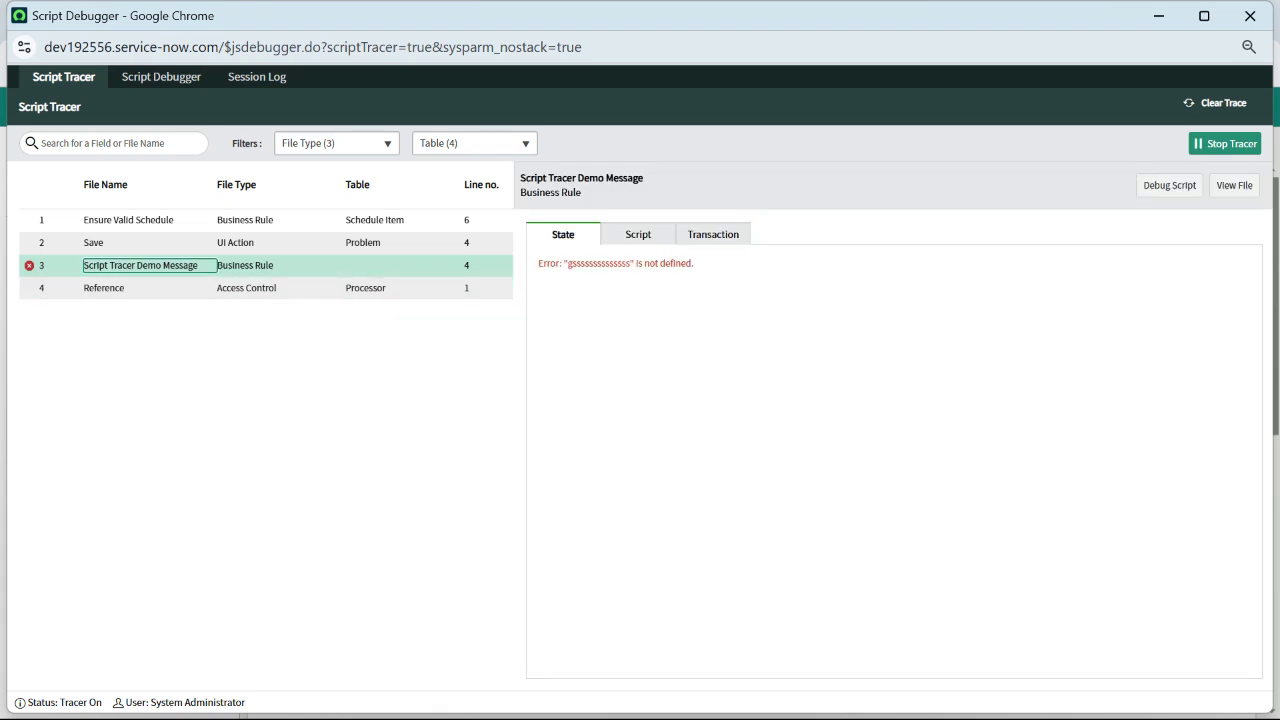
pyautogui.moveTo(538, 263); pyautogui.dragTo(694, 263)
pyautogui.click(694, 263)
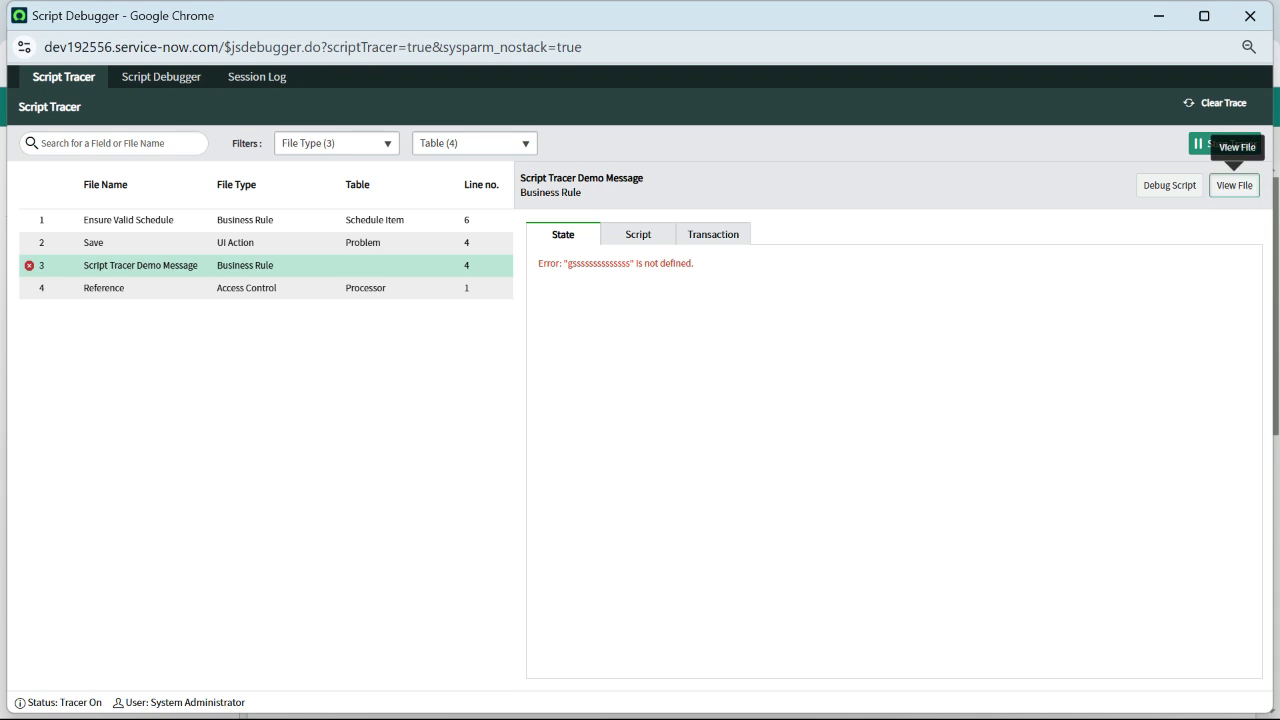
pyautogui.click(1234, 185)
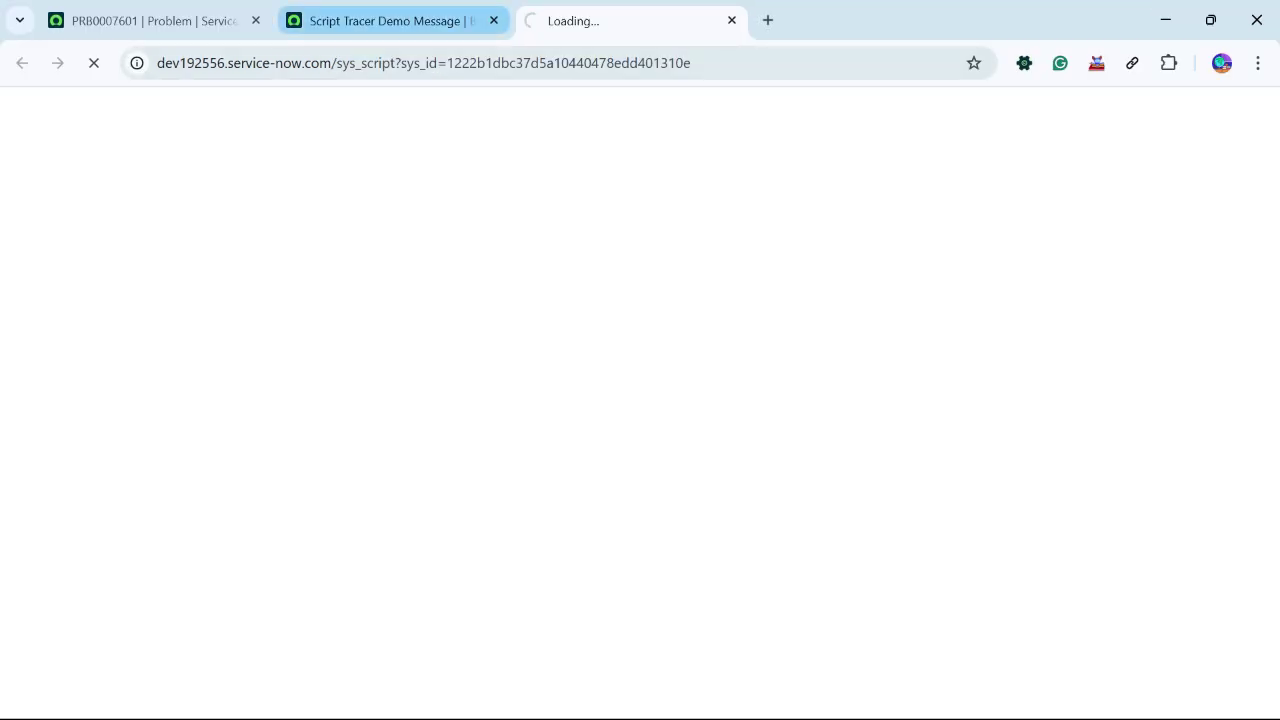
pyautogui.click(493, 20)
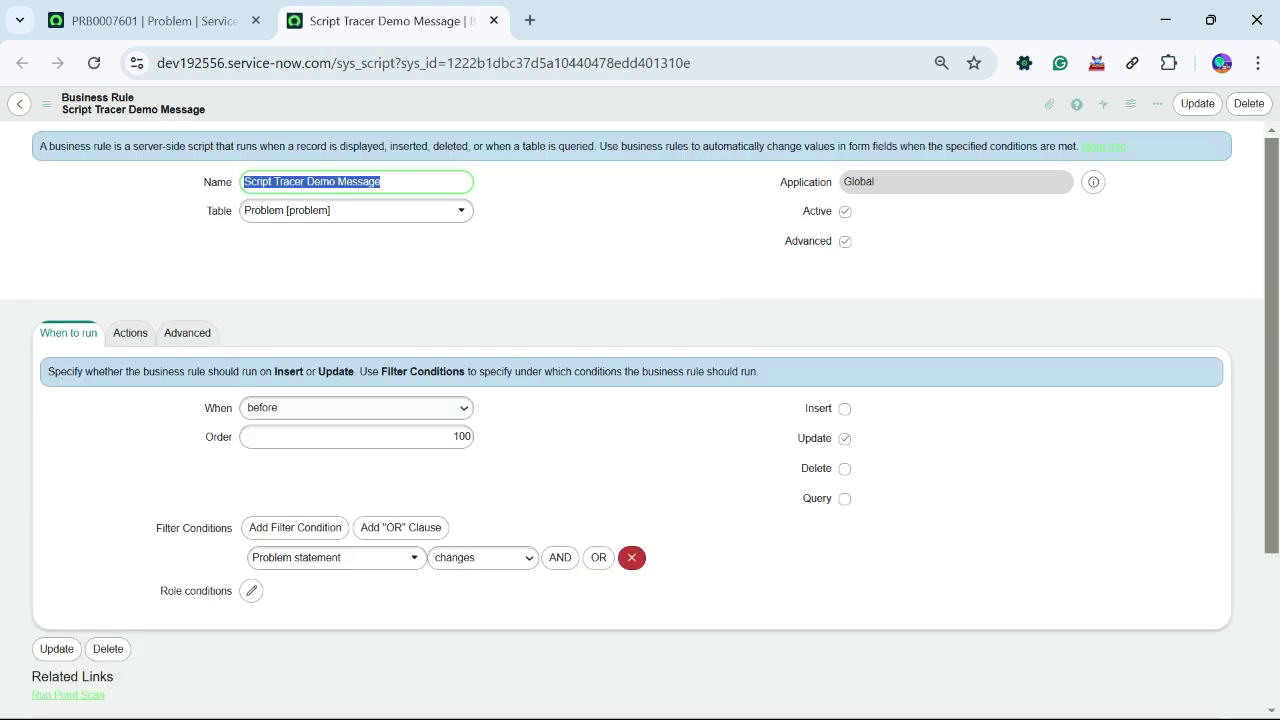
# - Replace gssssssssssssss with gs in the rule's script and save it
pyautogui.click(187, 333)
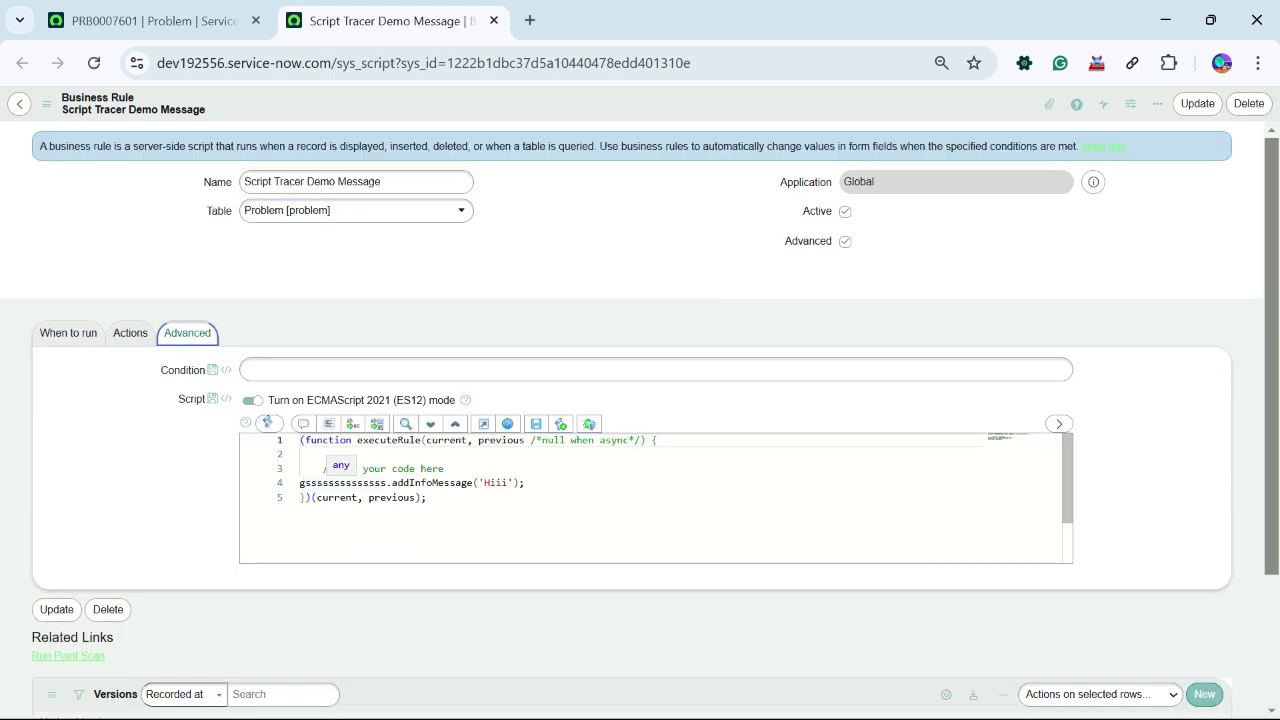
pyautogui.doubleClick(340, 483)
pyautogui.write('gs')
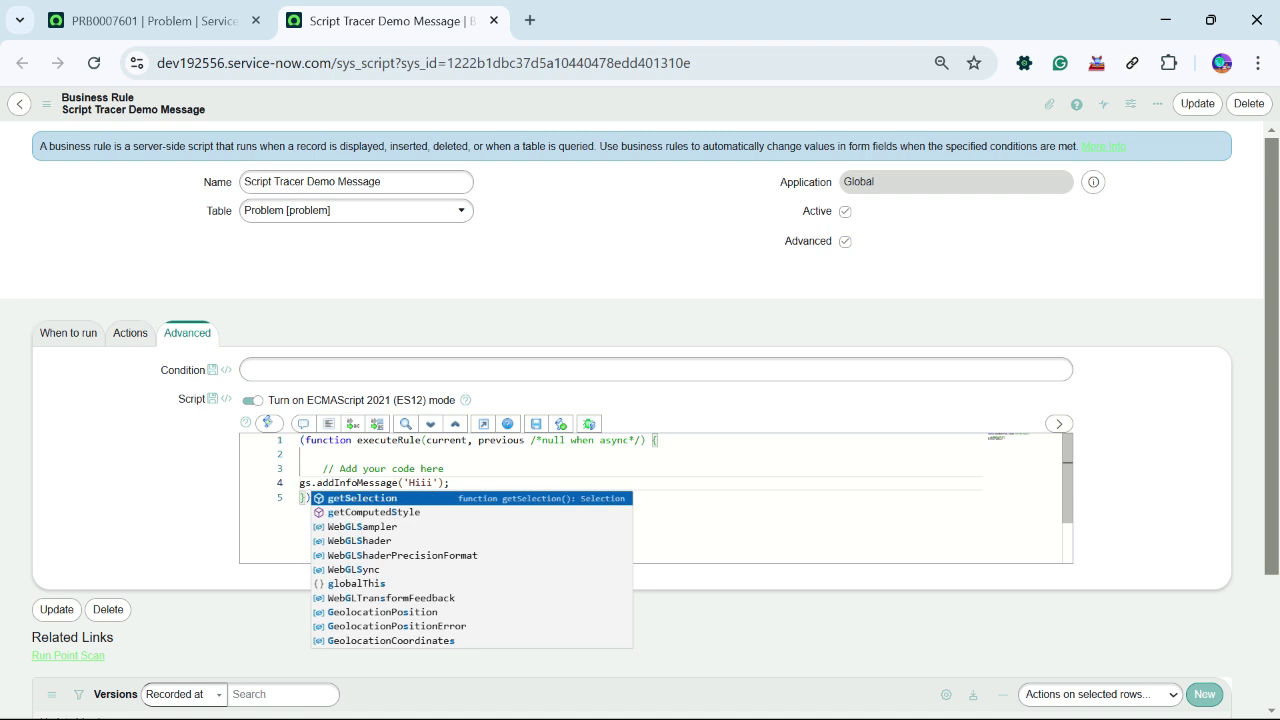
pyautogui.rightClick(626, 110)
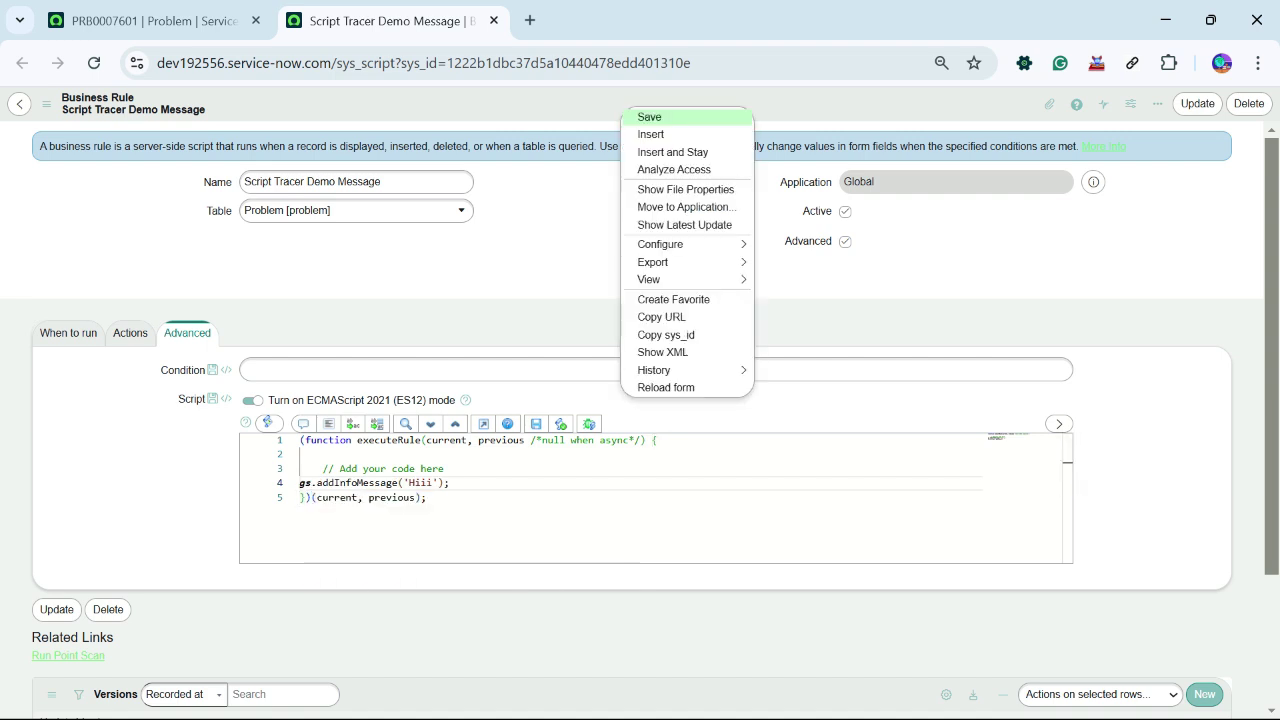
pyautogui.click(655, 117)
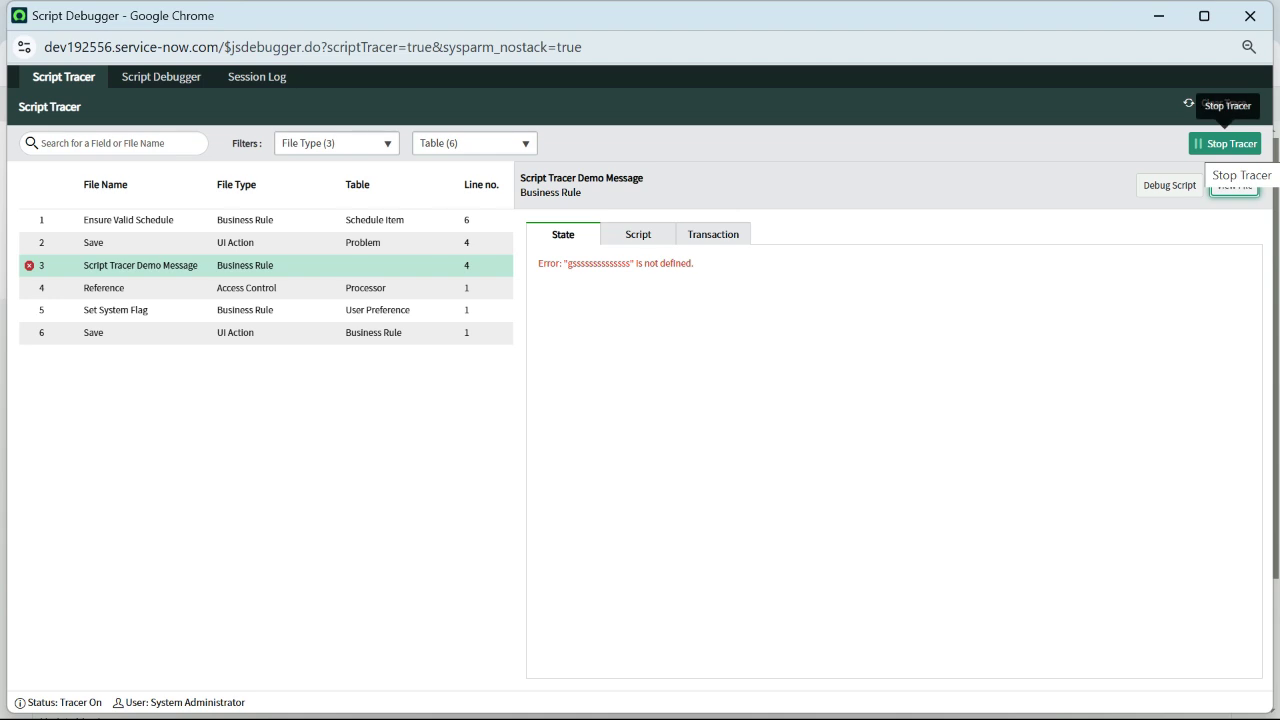
# - Restart the Script Tracer and clear the captured trace
pyautogui.click(1224, 143)
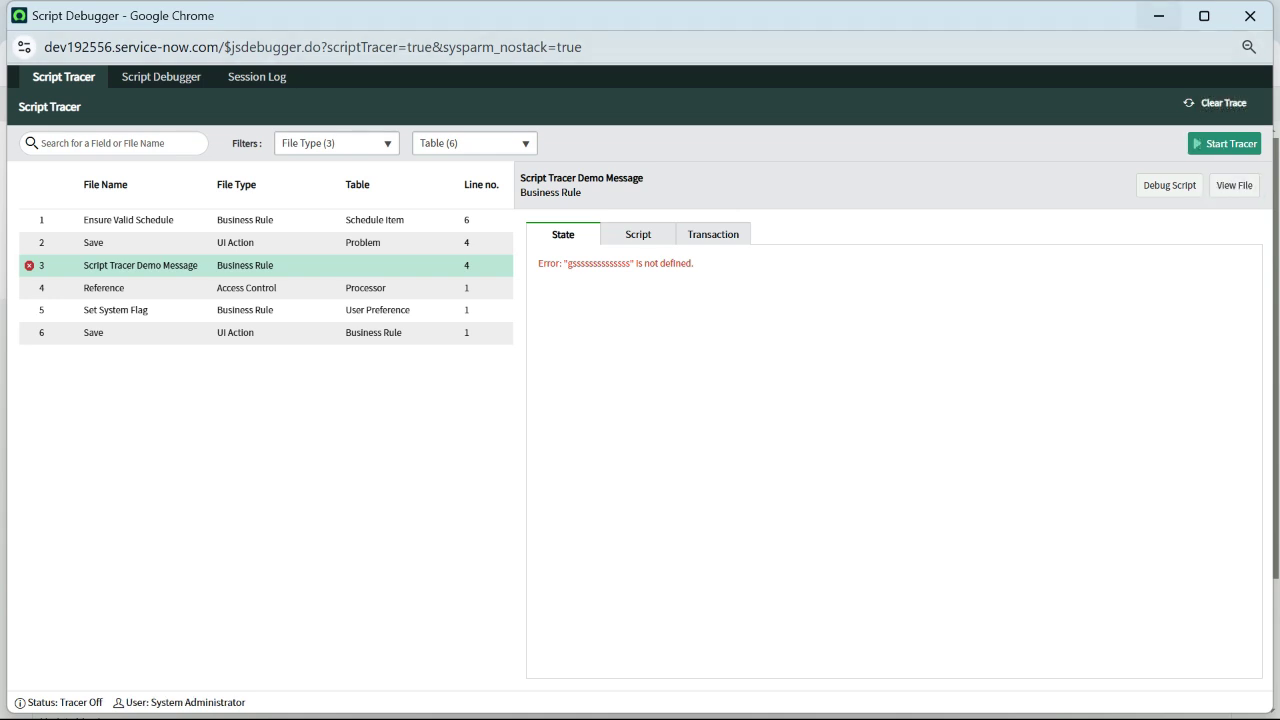
pyautogui.click(1224, 143)
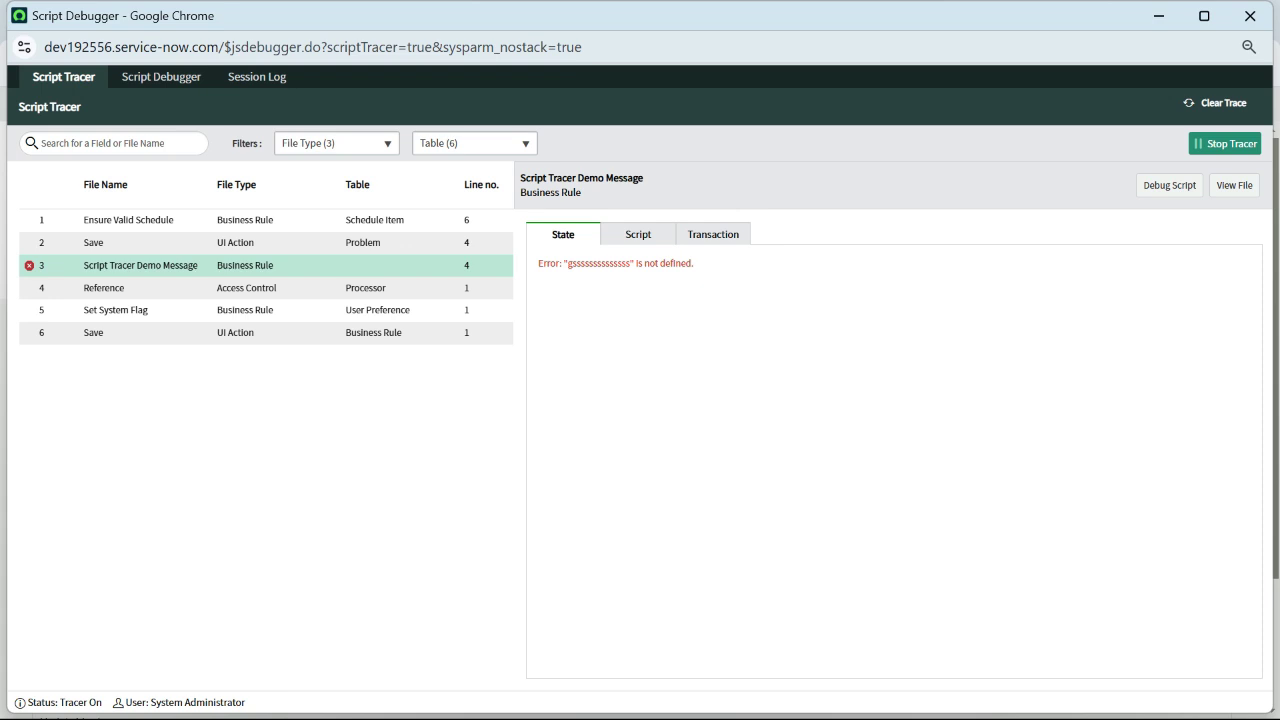
pyautogui.click(1216, 103)
pyautogui.click(697, 246)
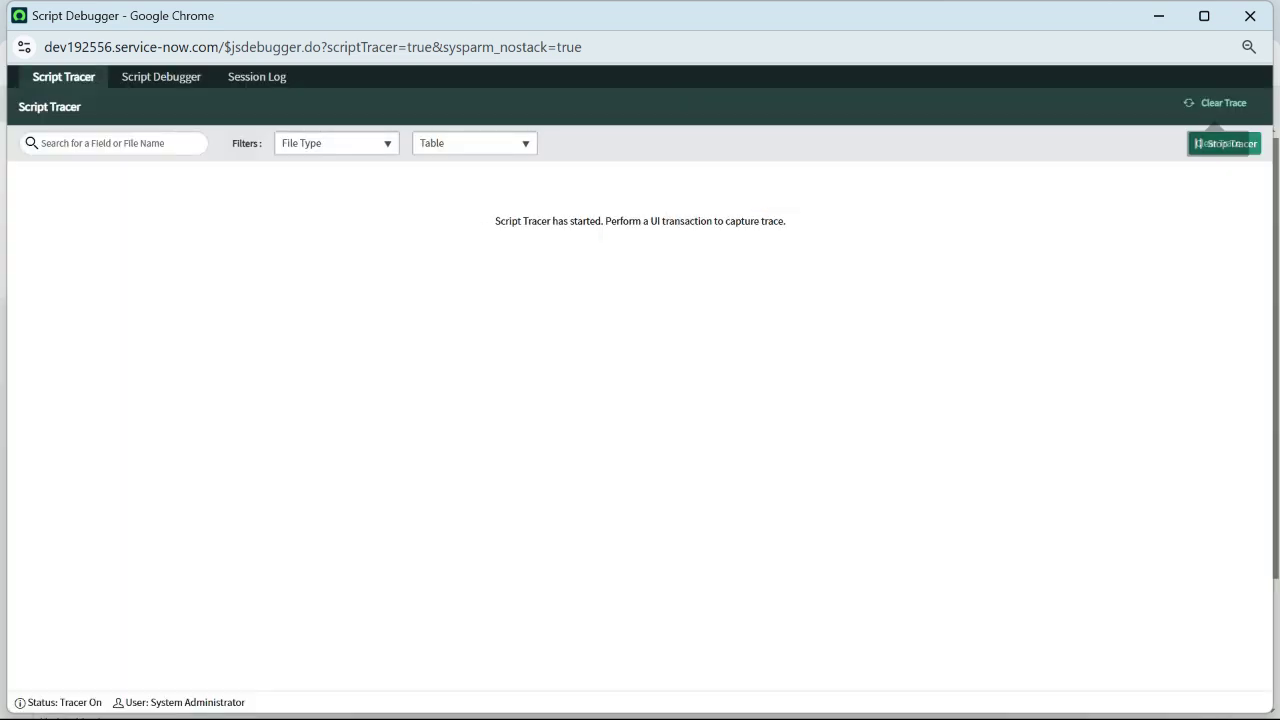
# - Reload PRB0007601 and append 'the' to its Problem statement
pyautogui.hotkey('alt', 'Tab')
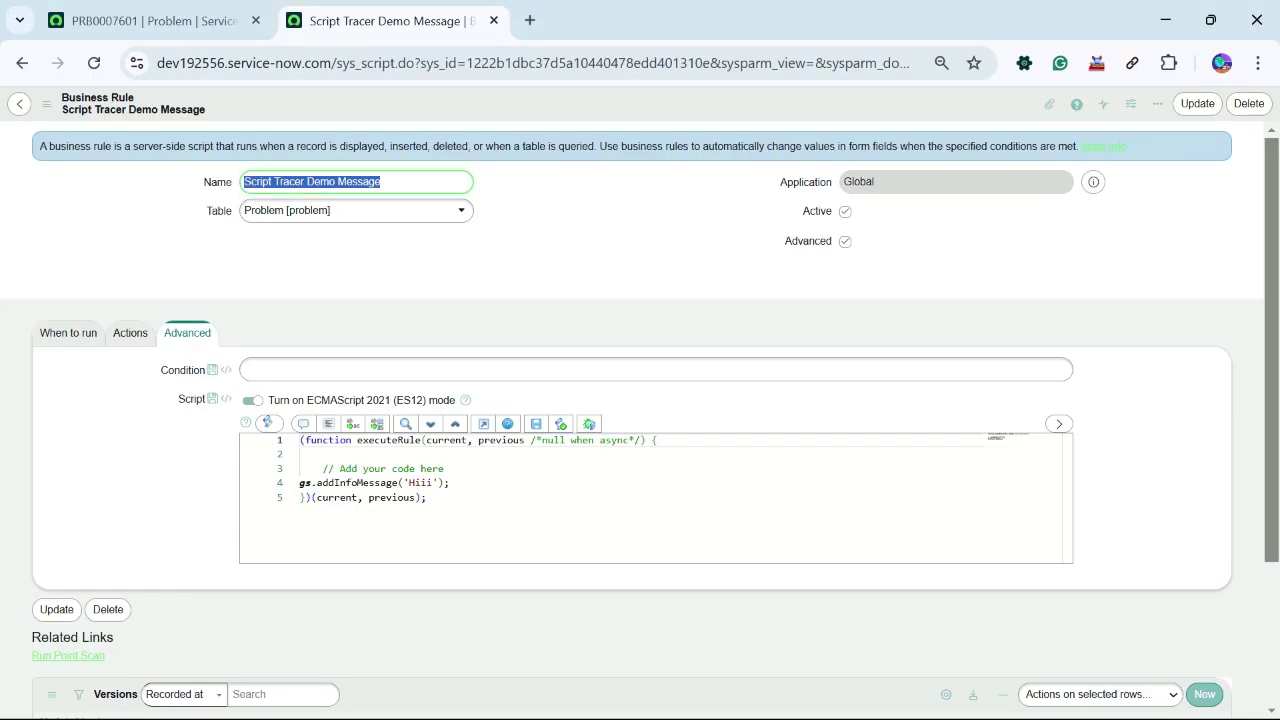
pyautogui.hotkey('ctrl', 'pageup')
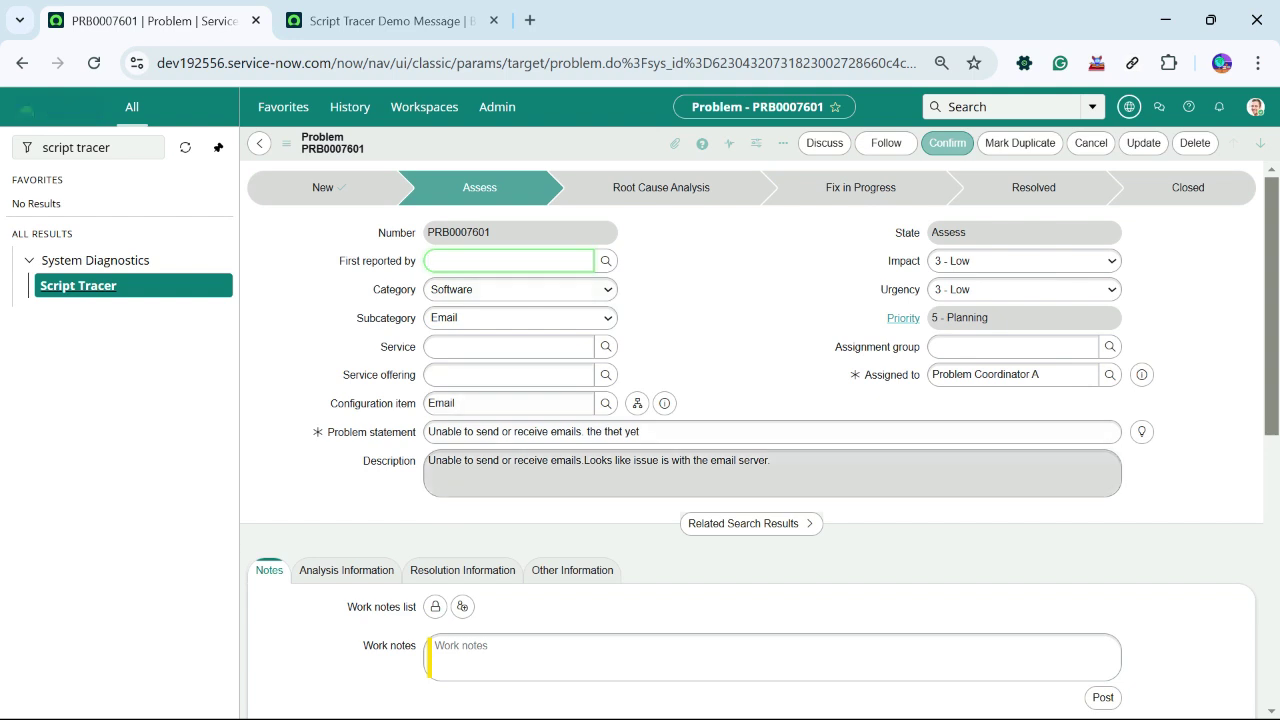
pyautogui.rightClick(574, 131)
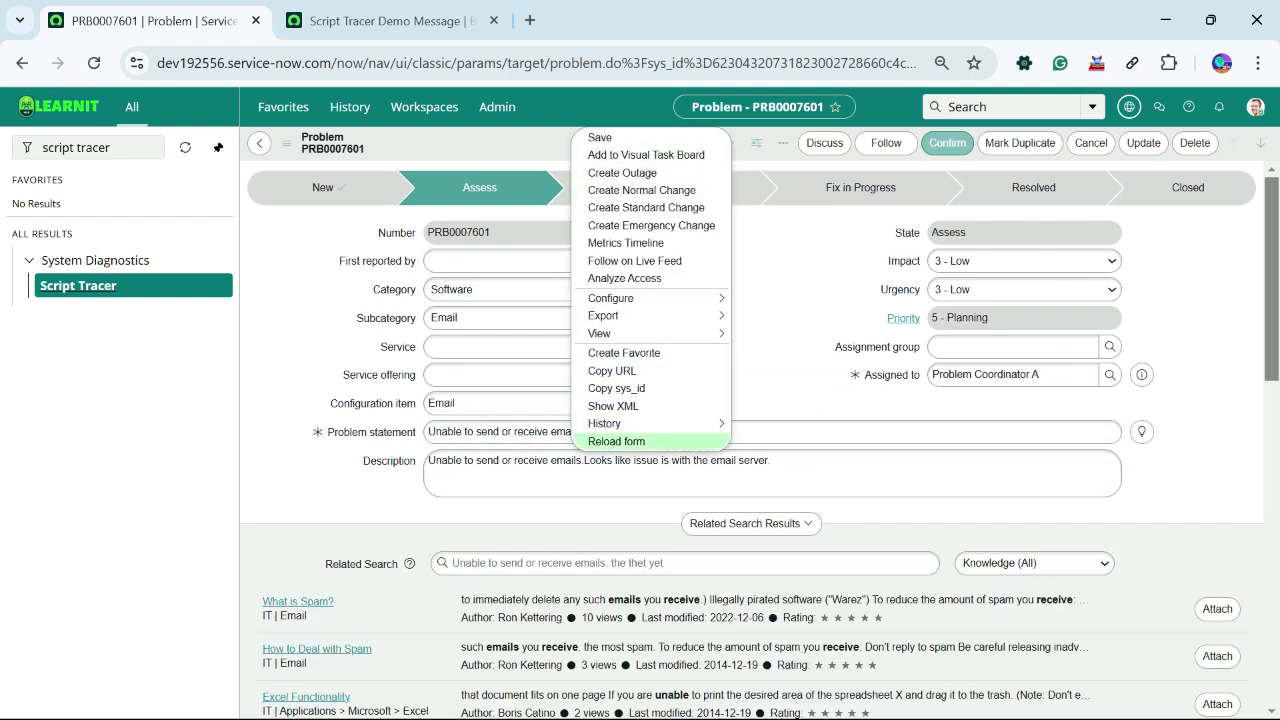
pyautogui.click(616, 441)
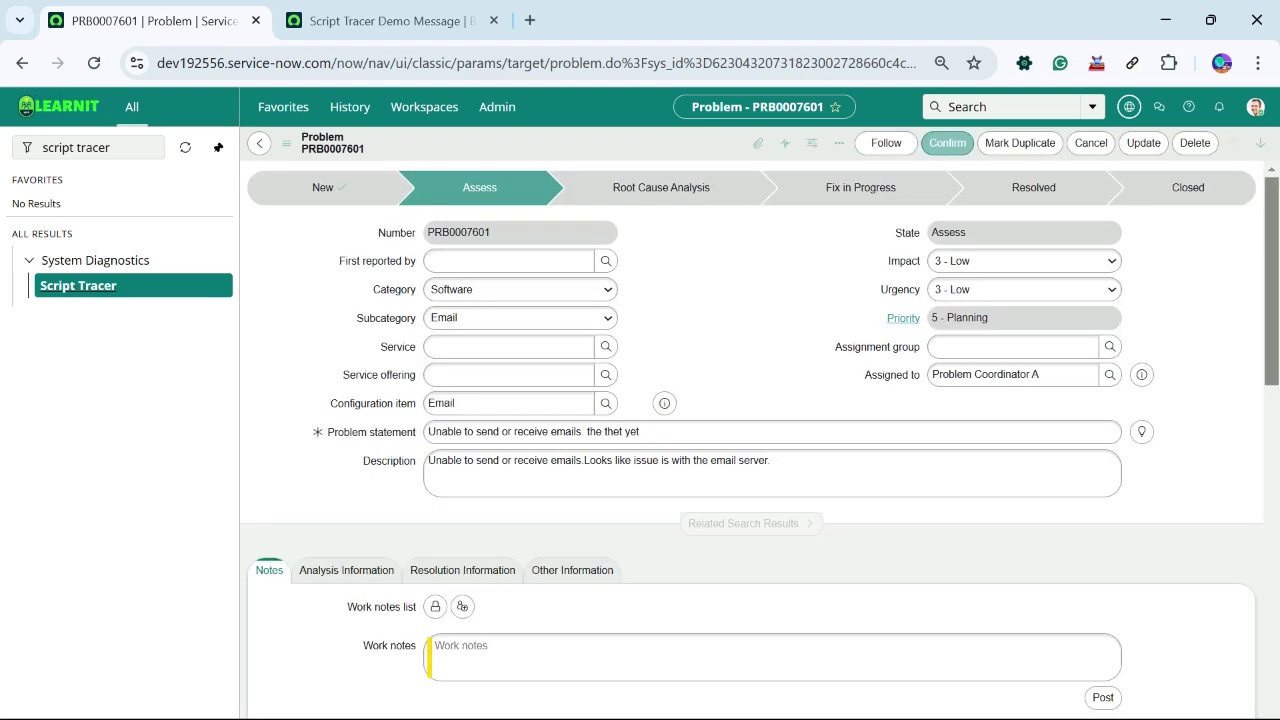
pyautogui.hotkey('alt', 'Tab')
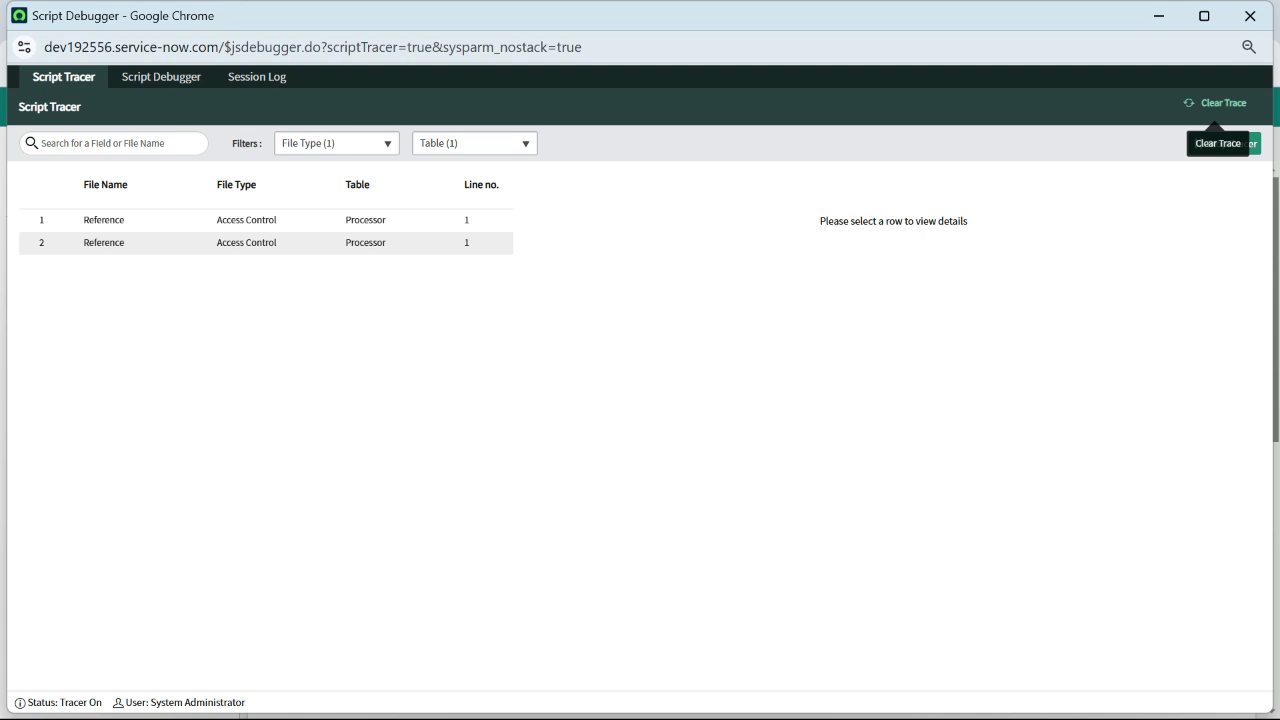
pyautogui.hotkey('alt', 'Tab')
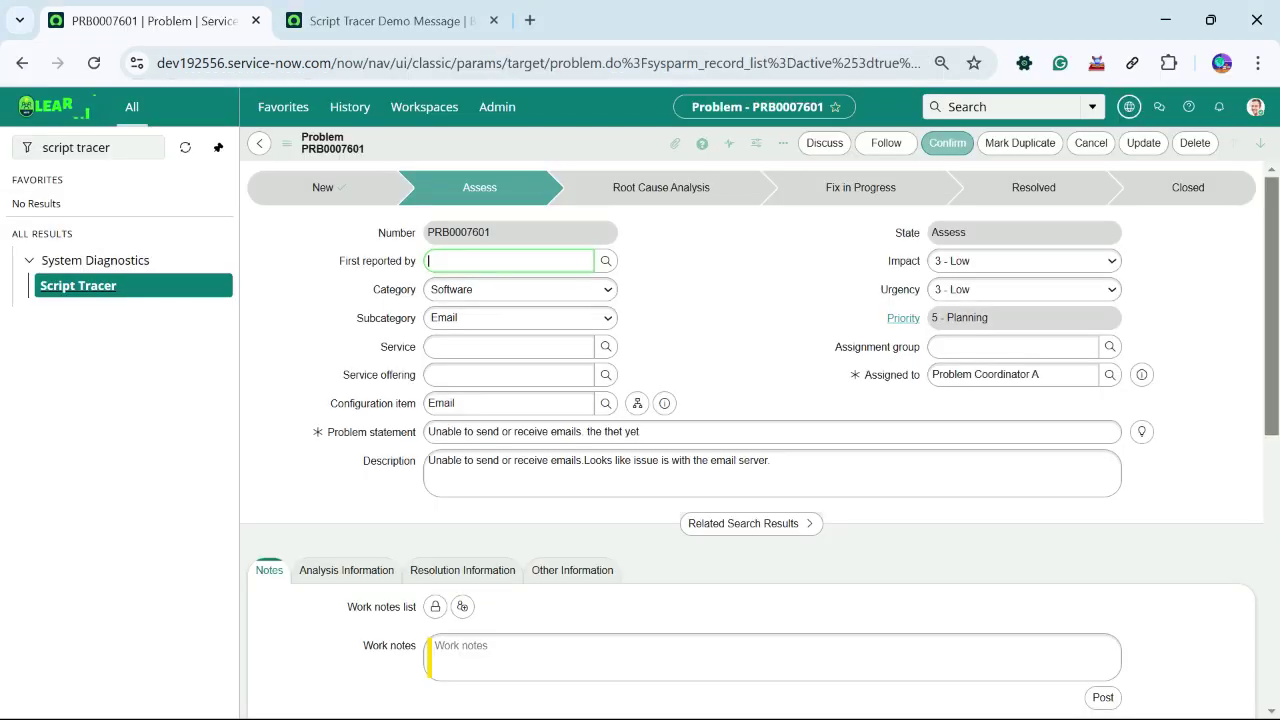
pyautogui.click(640, 431)
pyautogui.write('the')
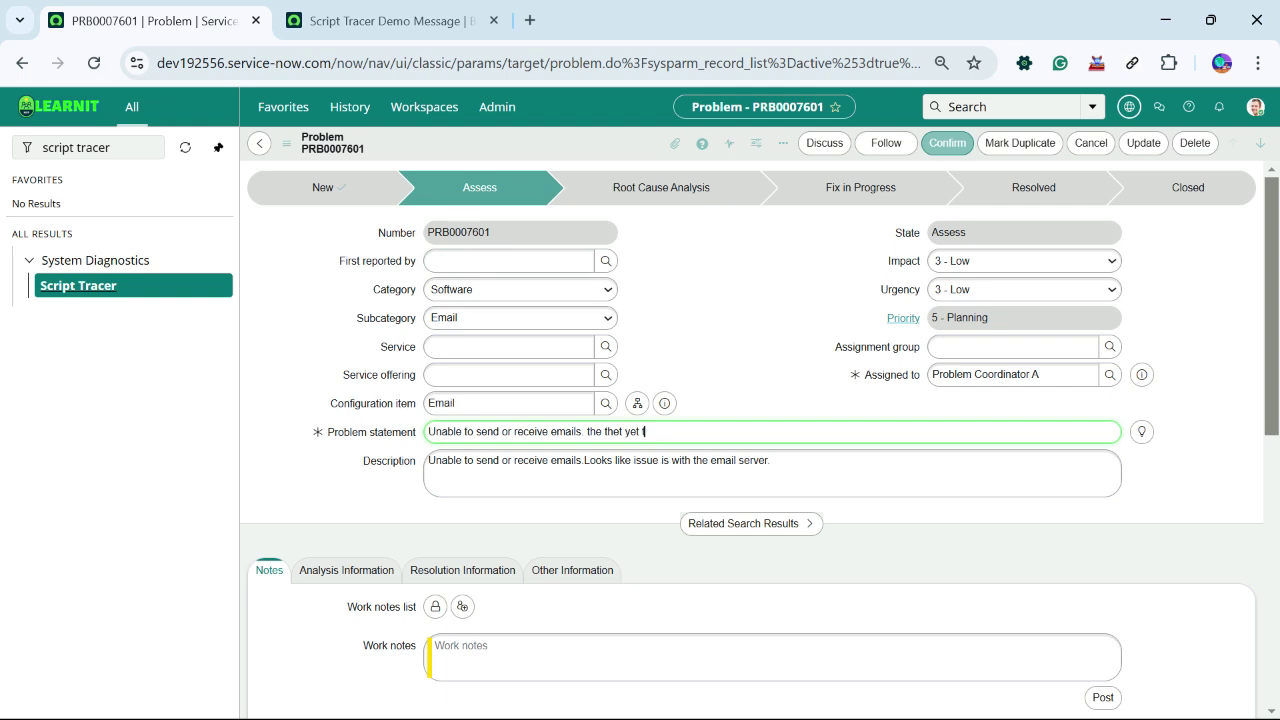
# - Save PRB0007601 from the header menu and check the new trace rows
pyautogui.rightClick(600, 150)
pyautogui.press('Escape')
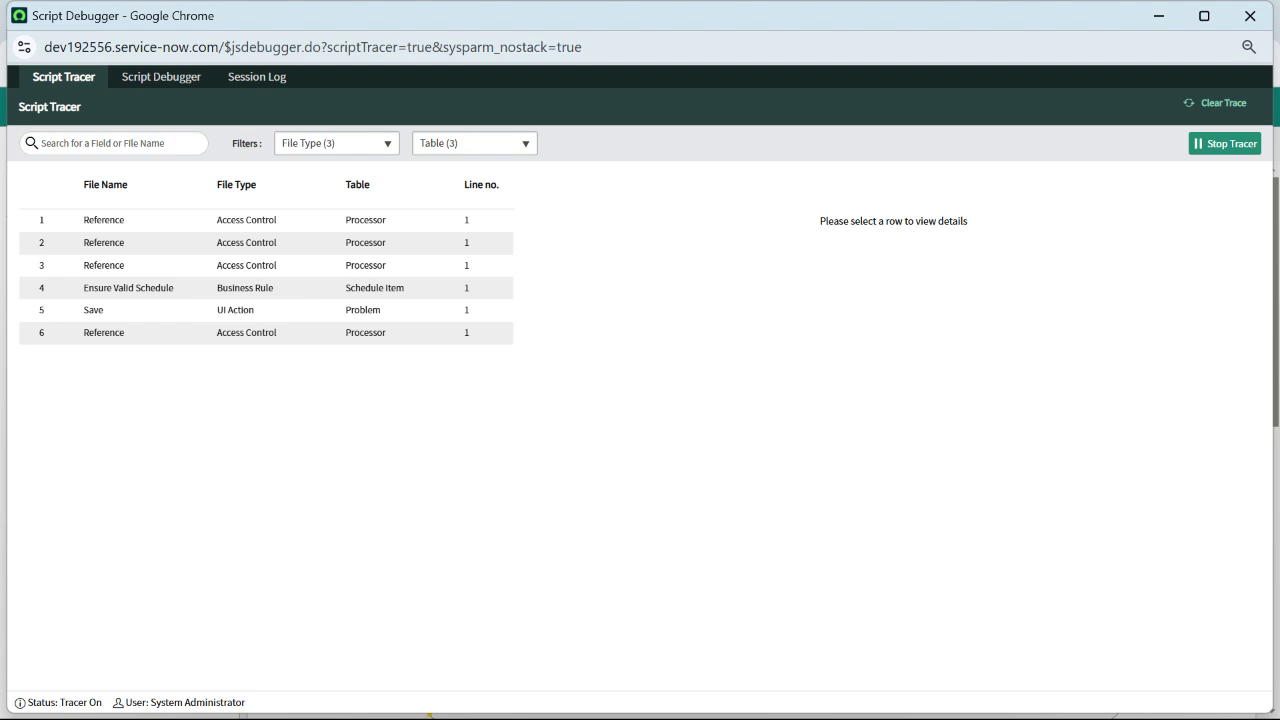
# - Stop the Script Tracer, close the Script Debugger window, clear the navigator filter, and go to My Page
pyautogui.click(1225, 143)
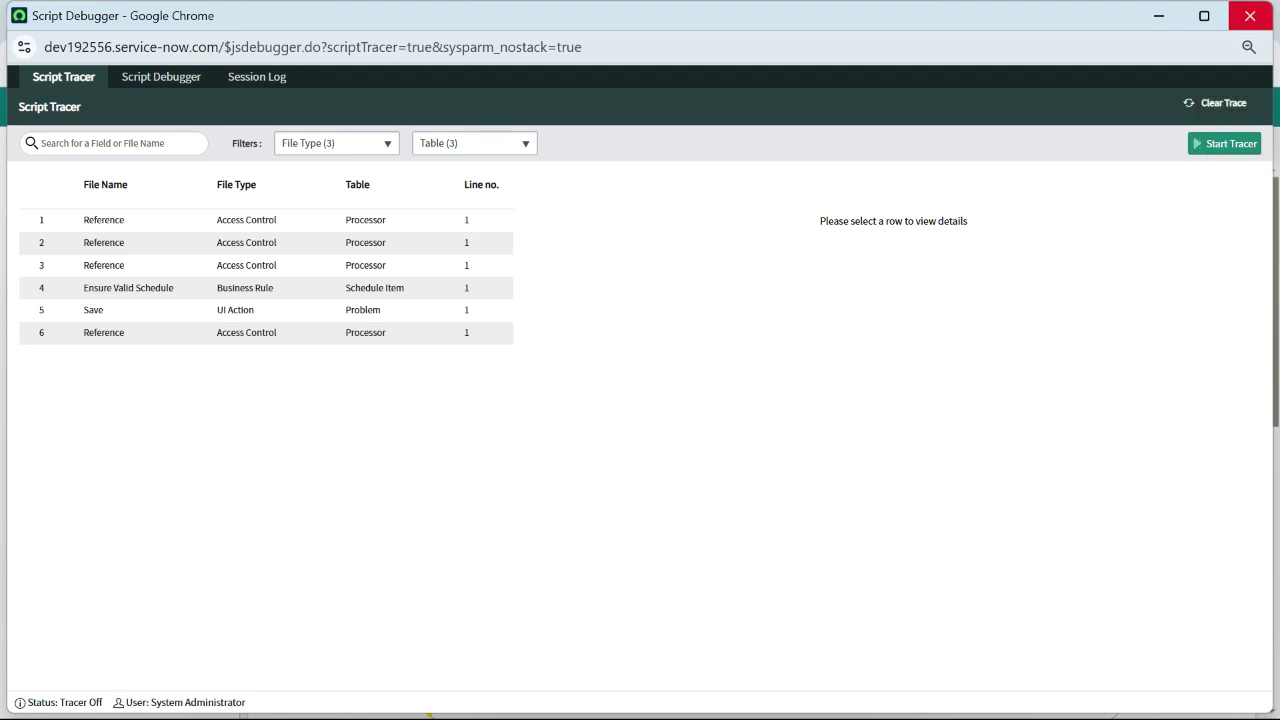
pyautogui.click(1250, 16)
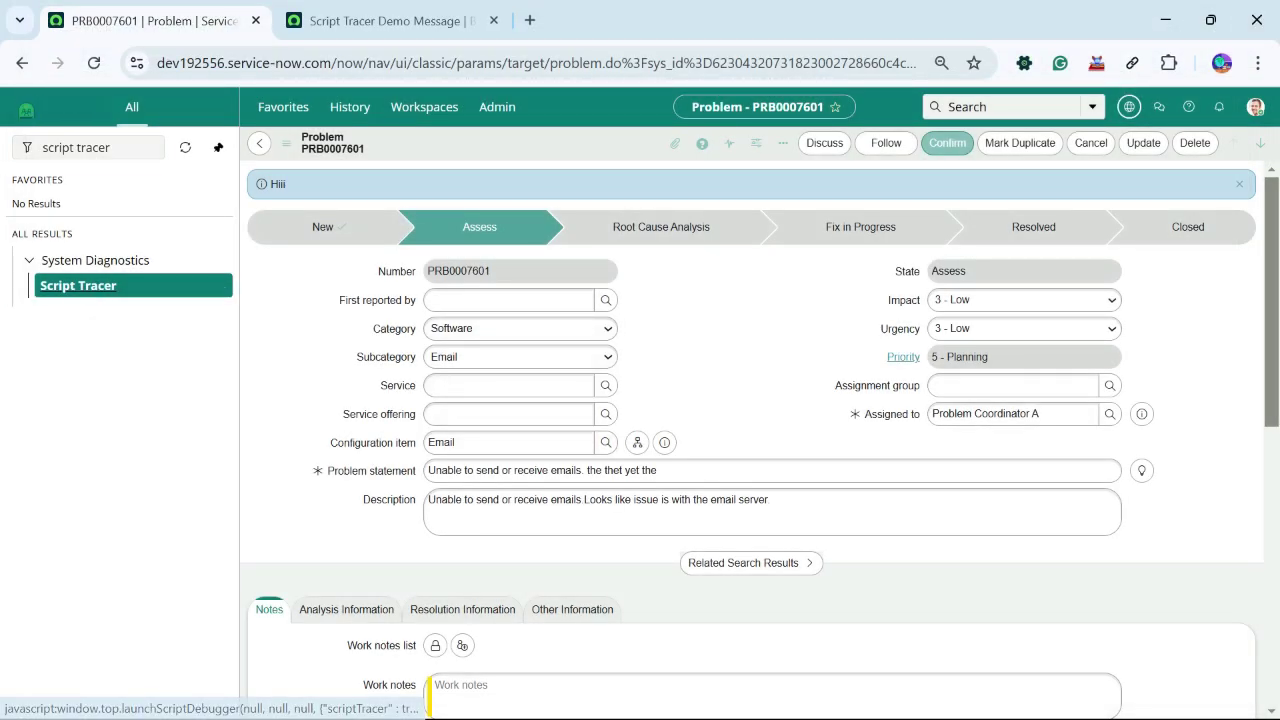
pyautogui.click(88, 147)
pyautogui.hotkey('ctrl', 'a')
pyautogui.press('BackSpace')
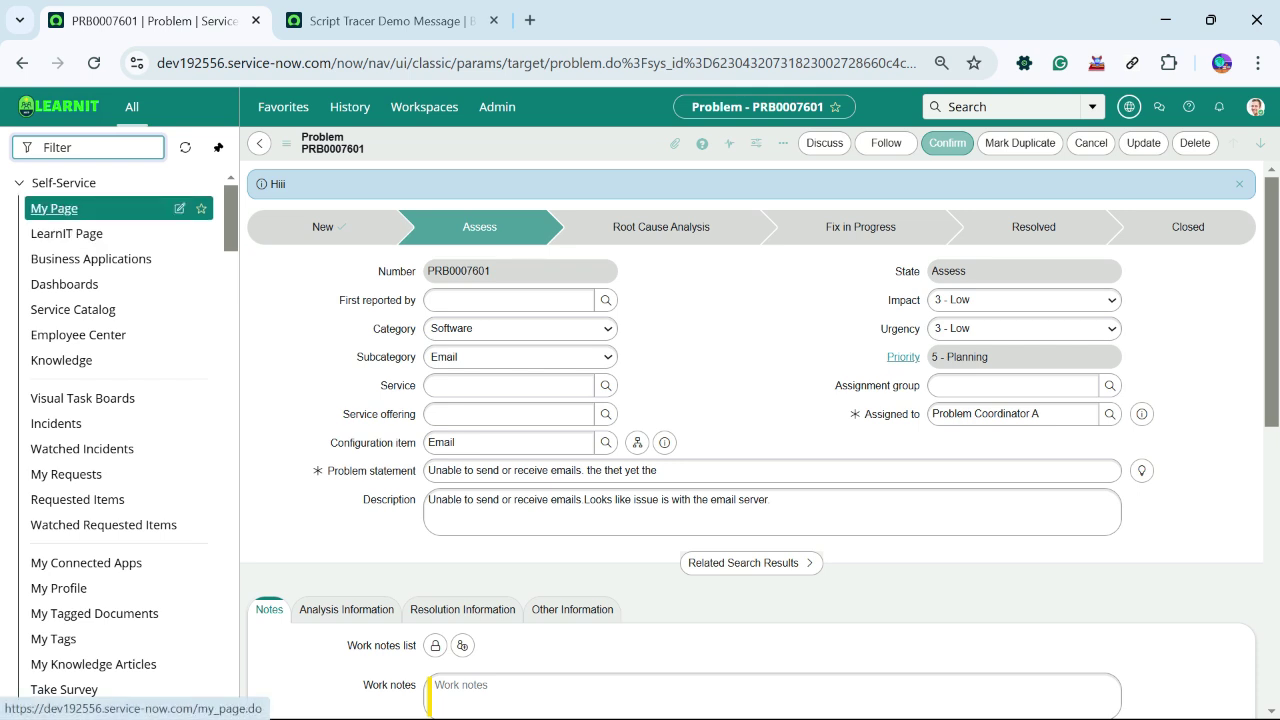
pyautogui.click(54, 208)
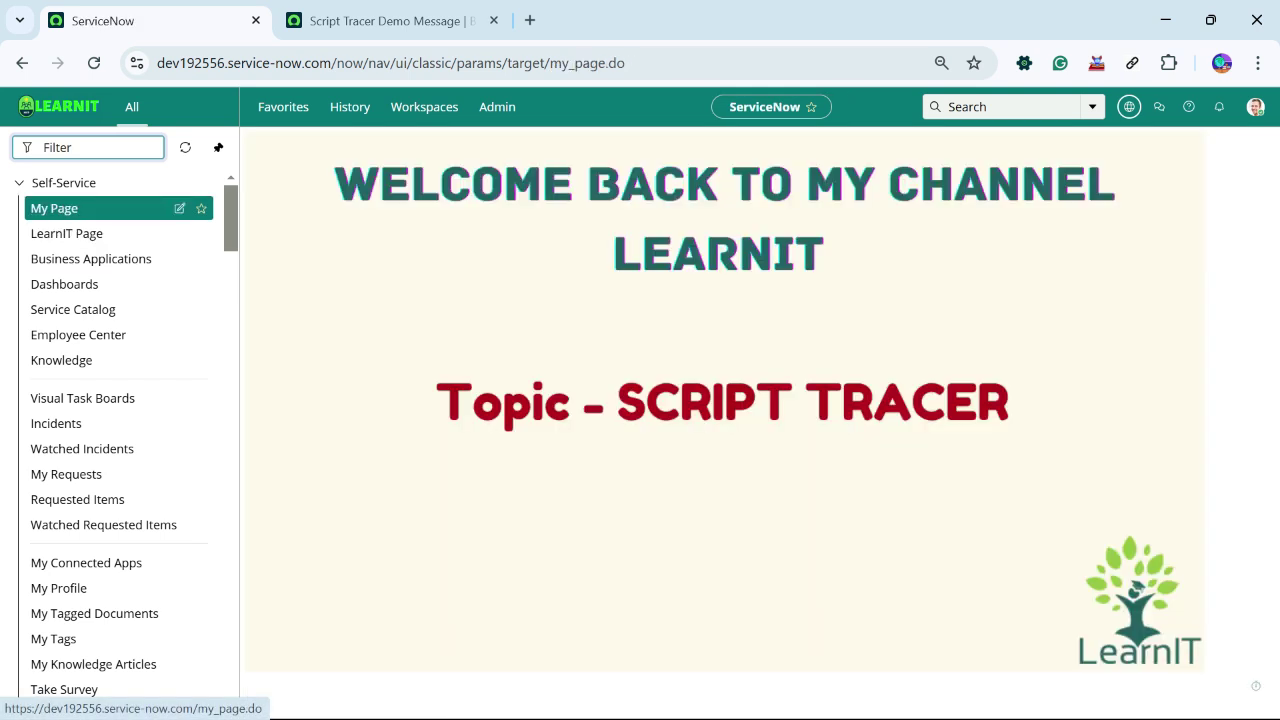